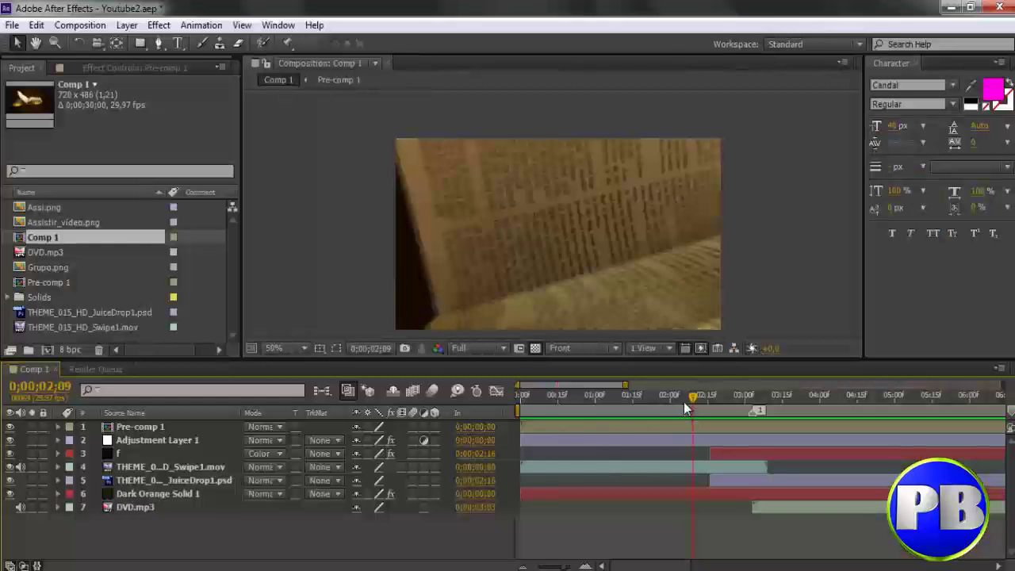
- Move the Comp 1 playhead back to 0;00;01;14, where the open book appears
{"action": "left_click_drag", "start_coordinate": [694, 404], "coordinate": [631, 401]}
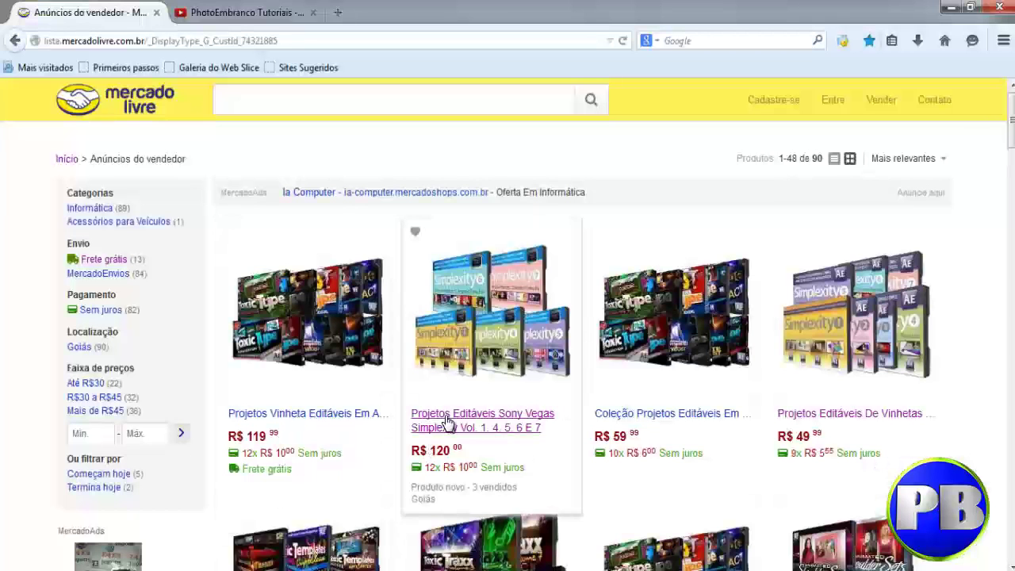
{"action": "scroll", "coordinate": [446, 422], "scroll_direction": "down", "scroll_amount": 5}
{"action": "scroll", "coordinate": [447, 422], "scroll_direction": "down", "scroll_amount": 4}
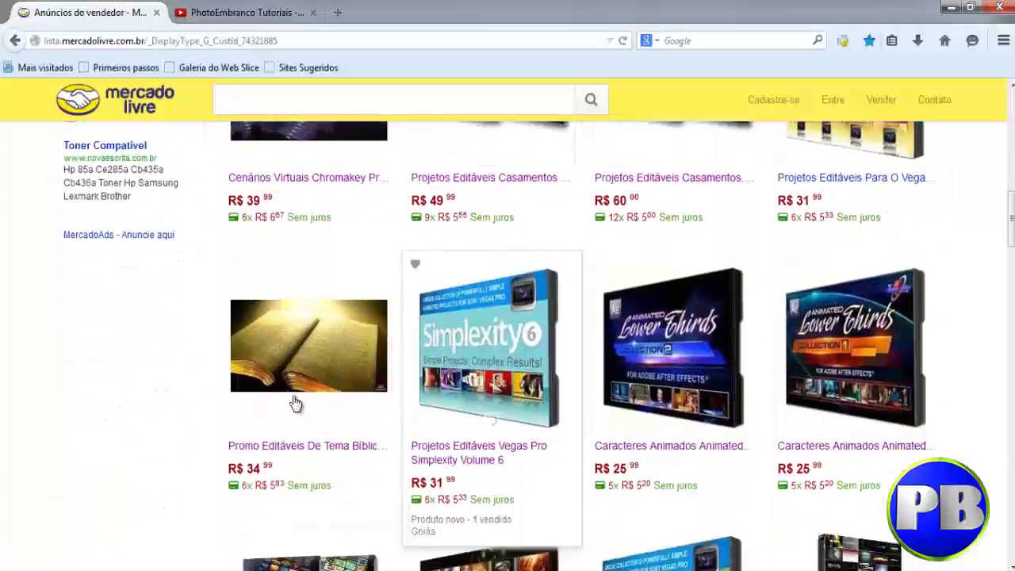
{"action": "scroll", "coordinate": [297, 426], "scroll_direction": "up", "scroll_amount": 1}
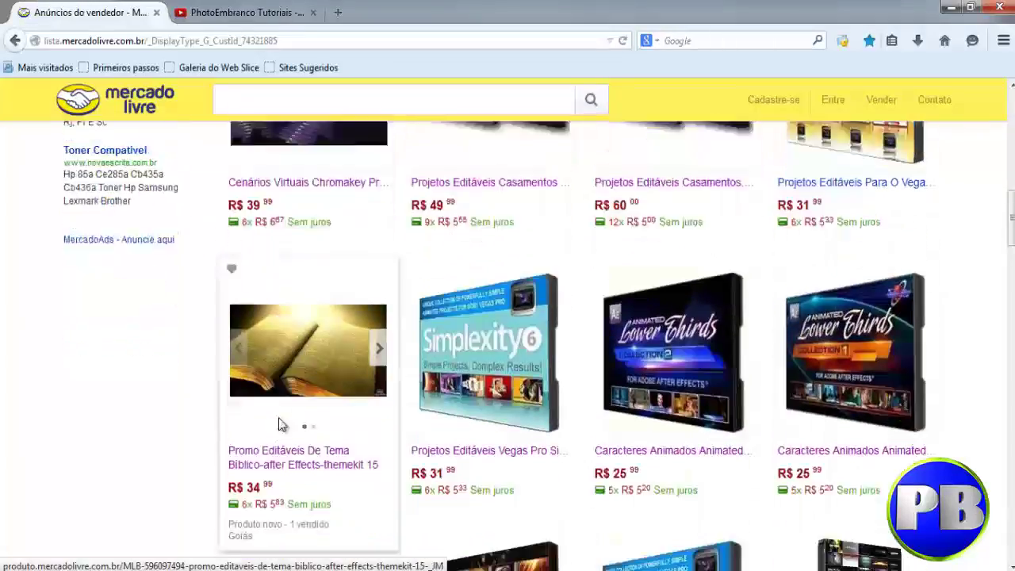
{"action": "scroll", "coordinate": [301, 416], "scroll_direction": "down", "scroll_amount": 2}
{"action": "scroll", "coordinate": [317, 412], "scroll_direction": "up", "scroll_amount": 5}
{"action": "scroll", "coordinate": [317, 412], "scroll_direction": "up", "scroll_amount": 5}
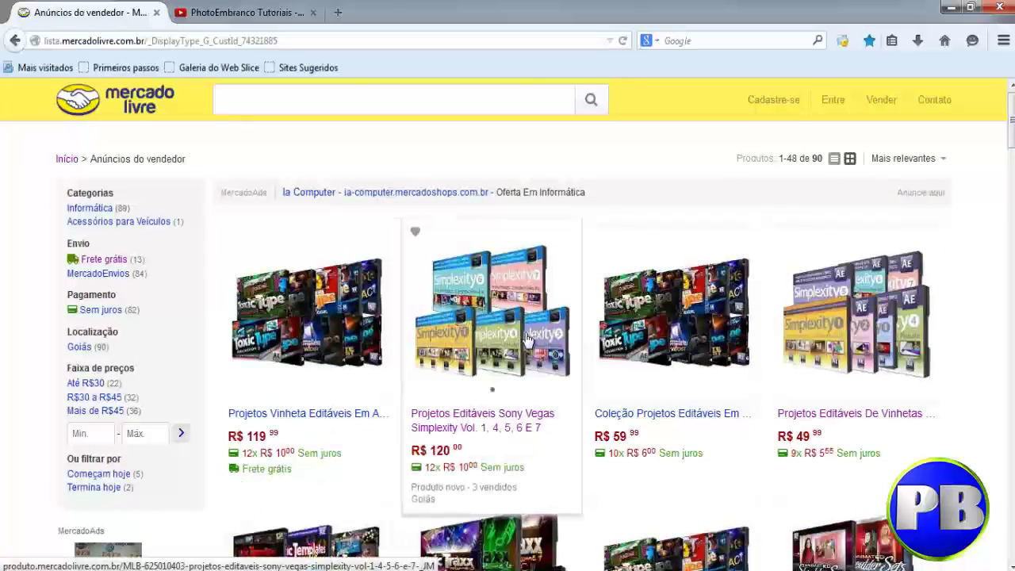
{"action": "scroll", "coordinate": [942, 277], "scroll_direction": "down", "scroll_amount": 2}
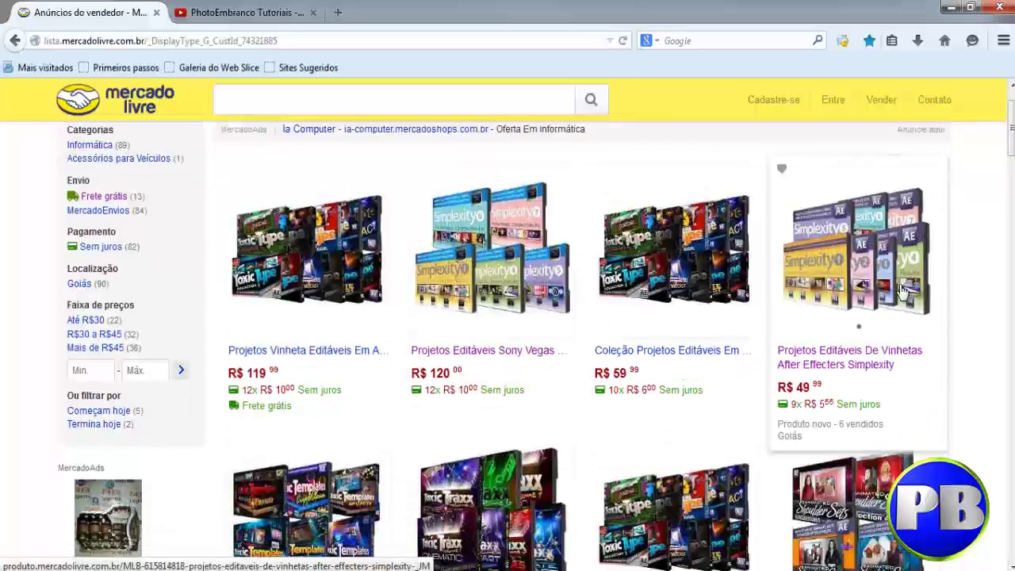
{"action": "scroll", "coordinate": [931, 234], "scroll_direction": "down", "scroll_amount": 2}
{"action": "scroll", "coordinate": [912, 285], "scroll_direction": "down", "scroll_amount": 2}
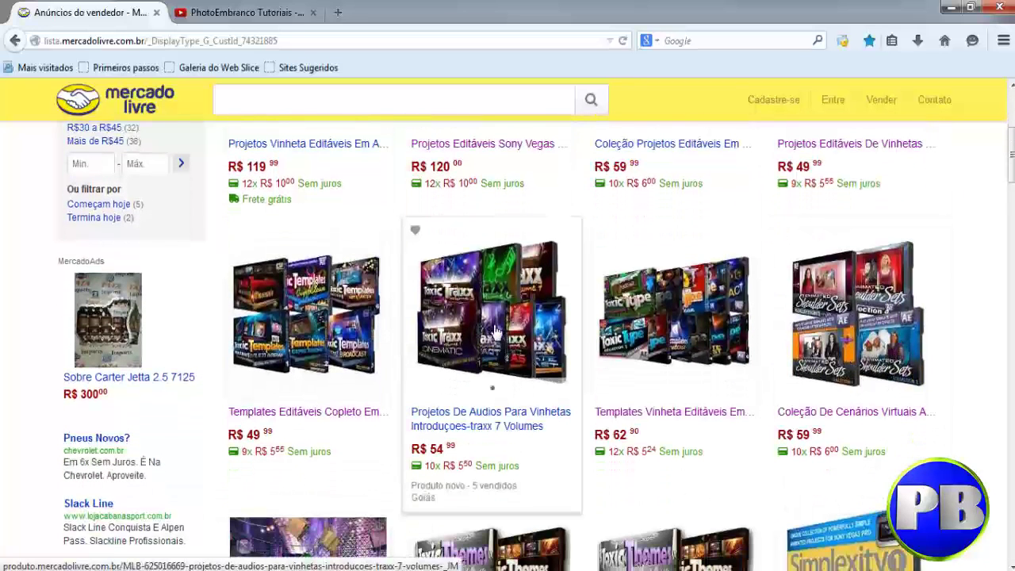
{"action": "scroll", "coordinate": [492, 329], "scroll_direction": "down", "scroll_amount": 3}
{"action": "scroll", "coordinate": [495, 332], "scroll_direction": "down", "scroll_amount": 3}
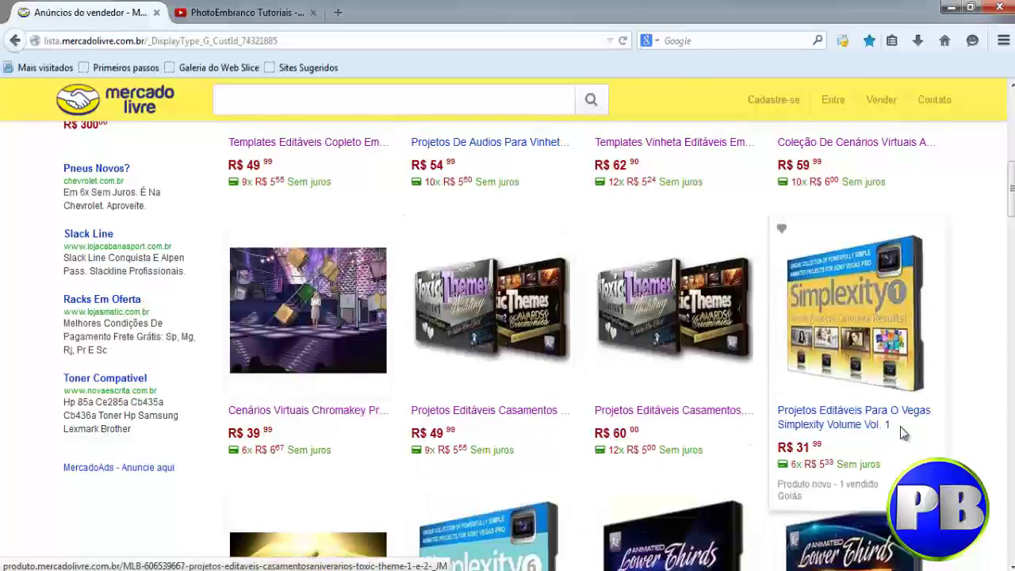
{"action": "scroll", "coordinate": [888, 325], "scroll_direction": "down", "scroll_amount": 2}
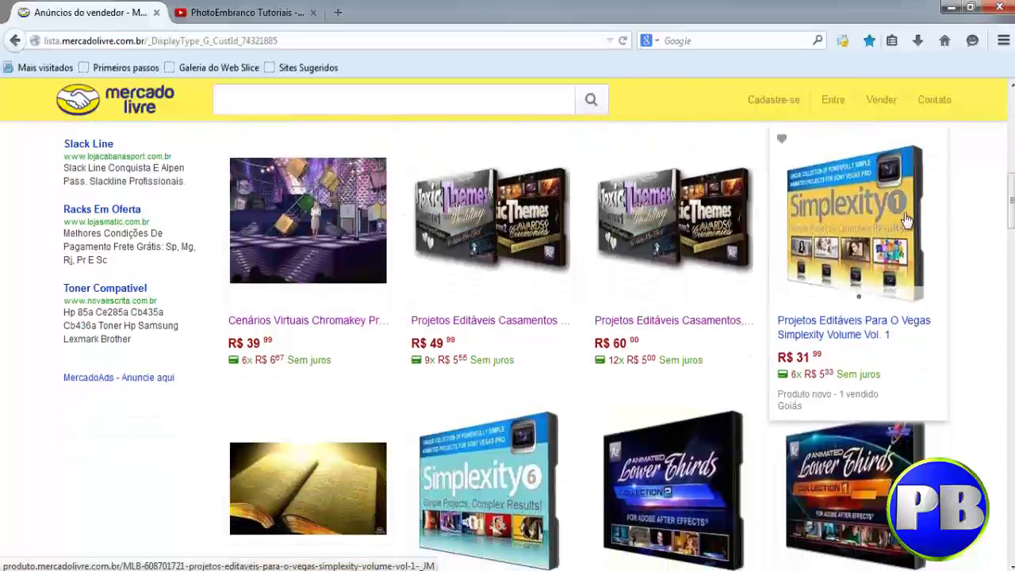
{"action": "scroll", "coordinate": [888, 238], "scroll_direction": "down", "scroll_amount": 3}
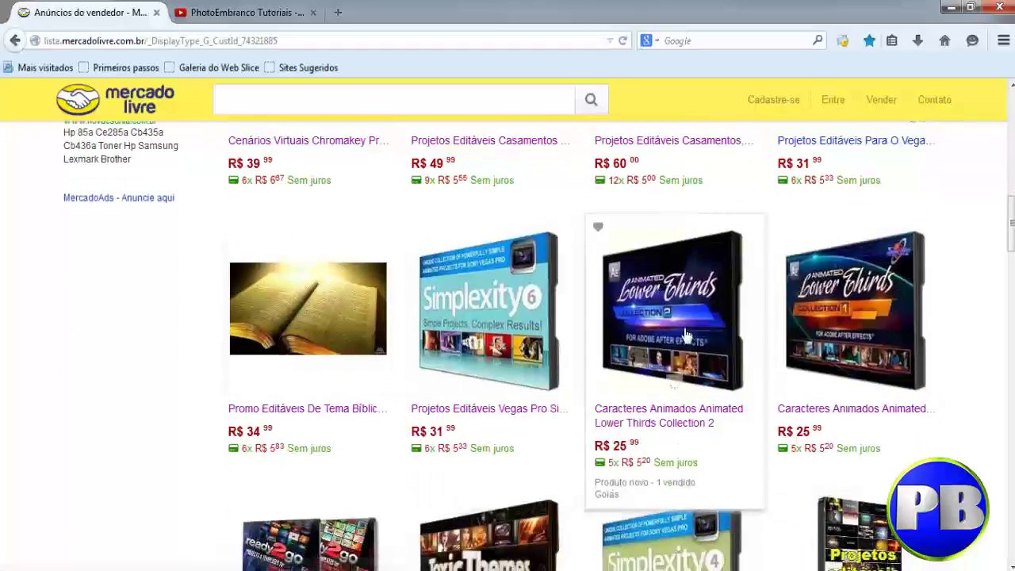
{"action": "scroll", "coordinate": [719, 333], "scroll_direction": "down", "scroll_amount": 2}
{"action": "scroll", "coordinate": [544, 362], "scroll_direction": "down", "scroll_amount": 4}
{"action": "scroll", "coordinate": [539, 353], "scroll_direction": "down", "scroll_amount": 5}
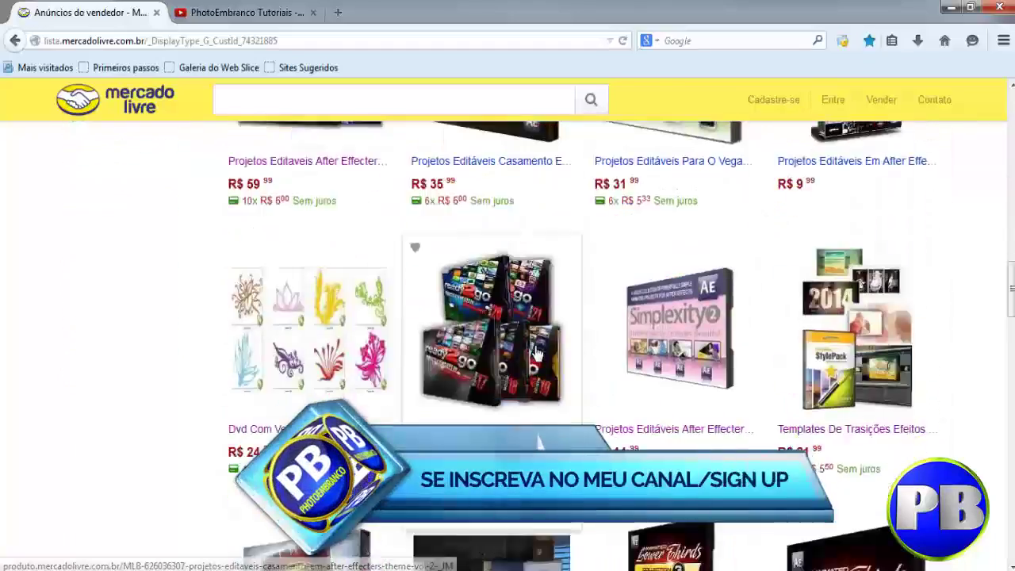
{"action": "scroll", "coordinate": [531, 348], "scroll_direction": "up", "scroll_amount": 9}
{"action": "scroll", "coordinate": [531, 347], "scroll_direction": "up", "scroll_amount": 5}
{"action": "scroll", "coordinate": [528, 347], "scroll_direction": "down", "scroll_amount": 1}
{"action": "scroll", "coordinate": [530, 349], "scroll_direction": "down", "scroll_amount": 5}
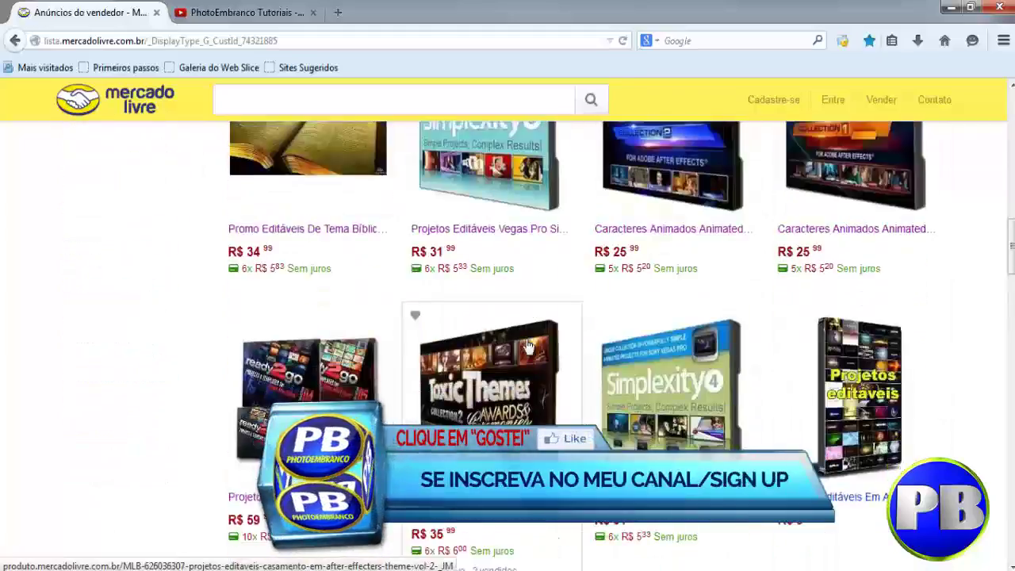
{"action": "scroll", "coordinate": [533, 361], "scroll_direction": "down", "scroll_amount": 4}
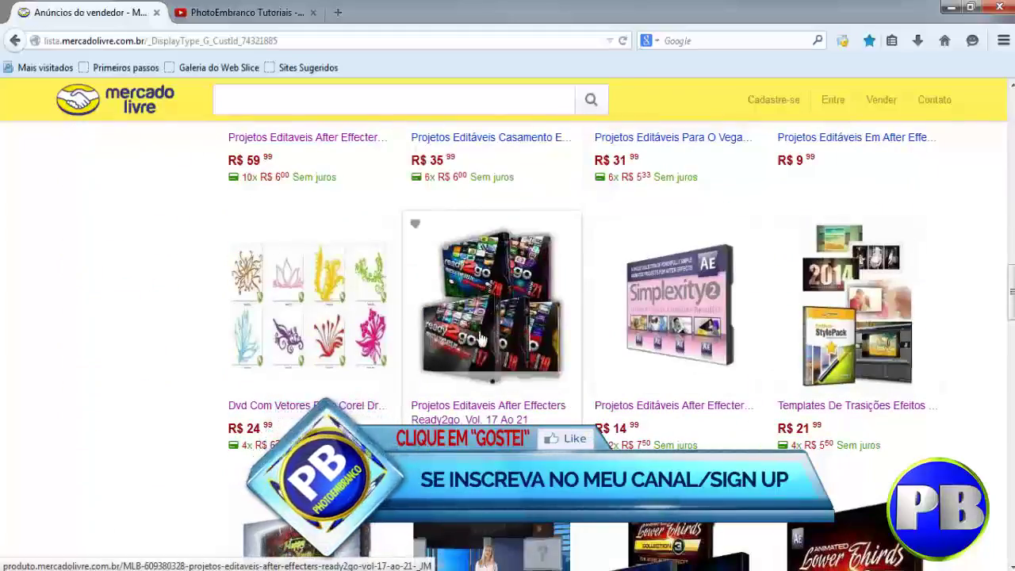
{"action": "scroll", "coordinate": [468, 349], "scroll_direction": "down", "scroll_amount": 4}
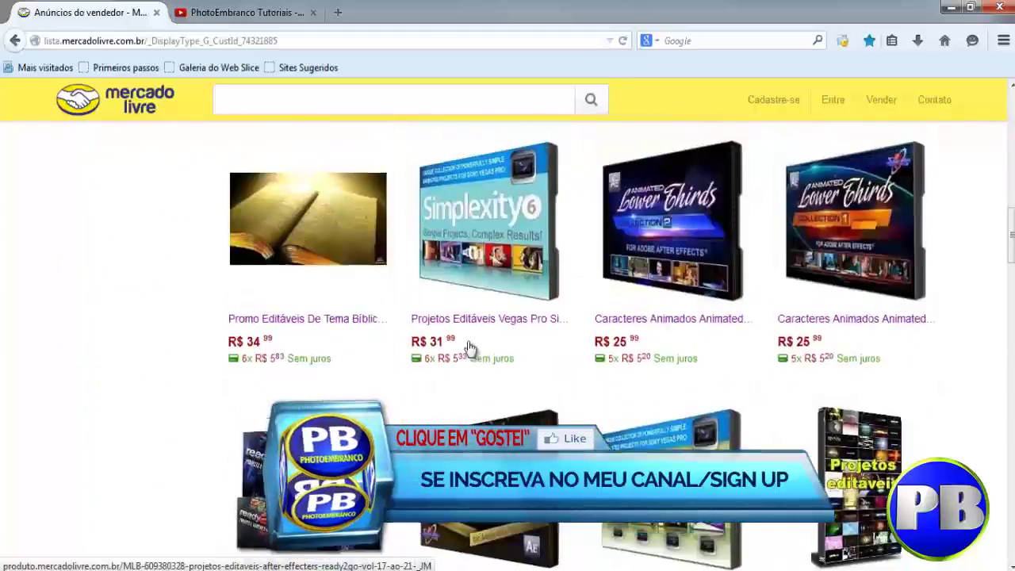
{"action": "scroll", "coordinate": [469, 349], "scroll_direction": "up", "scroll_amount": 6}
{"action": "scroll", "coordinate": [468, 348], "scroll_direction": "up", "scroll_amount": 5}
{"action": "scroll", "coordinate": [465, 341], "scroll_direction": "down", "scroll_amount": 6}
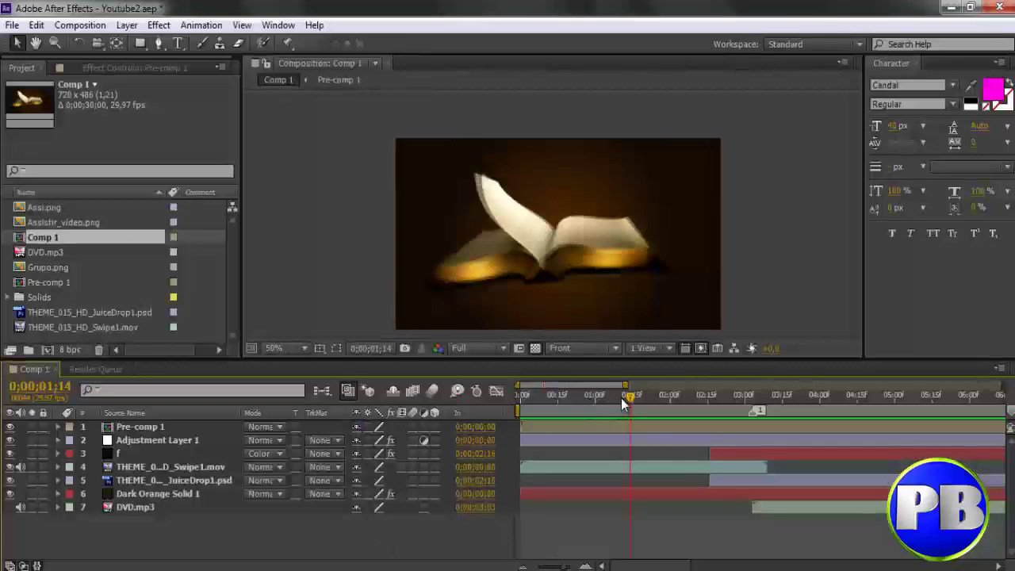
- Scrub Comp 1 back to the book close-up and play it to watch the gold title appear
{"action": "left_click_drag", "start_coordinate": [630, 397], "coordinate": [743, 399]}
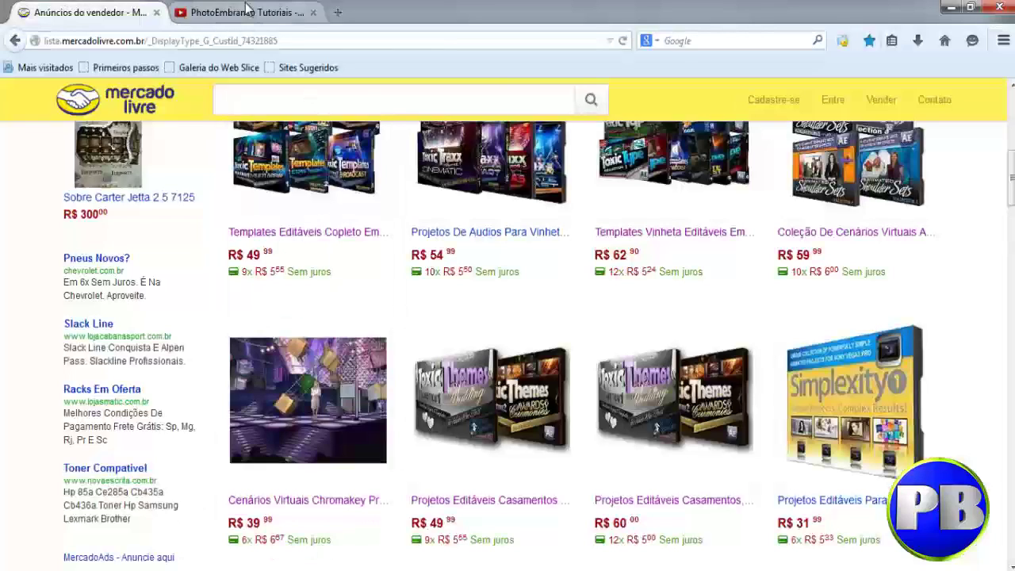
{"action": "left_click", "coordinate": [249, 11]}
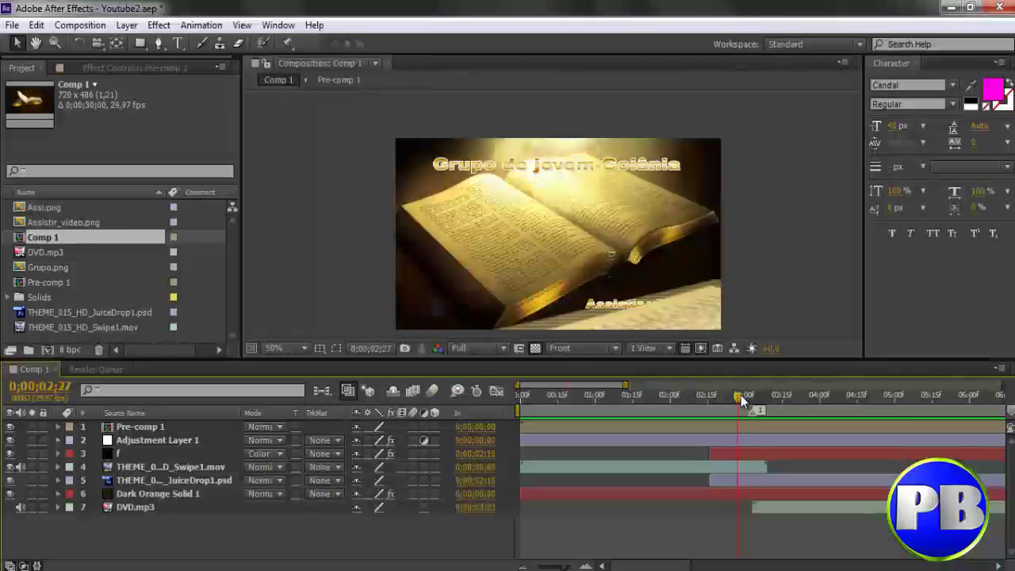
{"action": "mouse_move", "coordinate": [740, 397]}
{"action": "left_mouse_down"}
{"action": "mouse_move", "coordinate": [531, 425]}
{"action": "mouse_move", "coordinate": [679, 404]}
{"action": "mouse_move", "coordinate": [521, 409]}
{"action": "mouse_move", "coordinate": [756, 400]}
{"action": "mouse_move", "coordinate": [666, 394]}
{"action": "mouse_move", "coordinate": [731, 401]}
{"action": "mouse_move", "coordinate": [649, 411]}
{"action": "mouse_move", "coordinate": [728, 423]}
{"action": "left_mouse_up"}
{"action": "scroll", "coordinate": [571, 222], "scroll_direction": "up", "scroll_amount": 2}
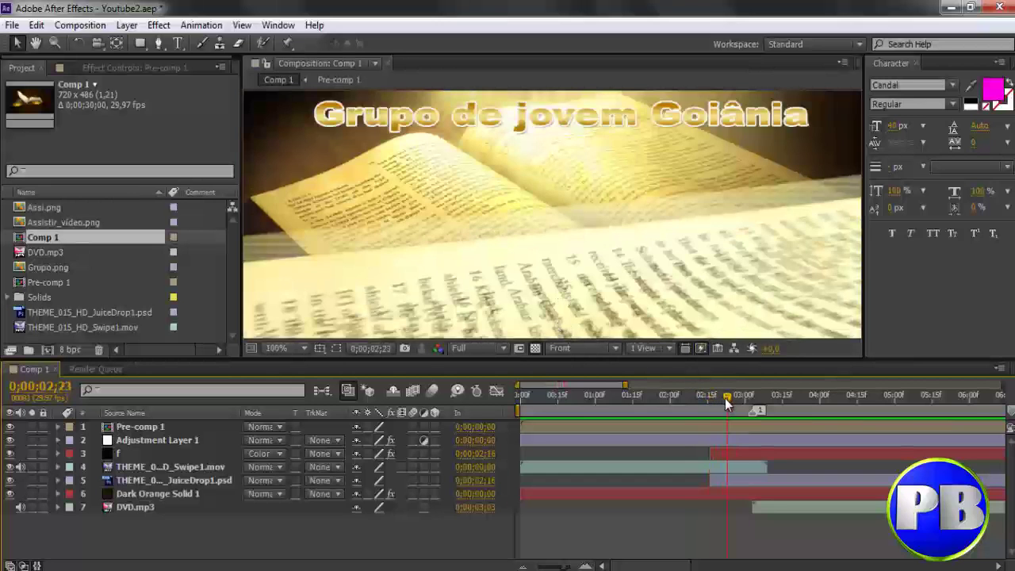
{"action": "mouse_move", "coordinate": [727, 404]}
{"action": "left_mouse_down"}
{"action": "mouse_move", "coordinate": [674, 404]}
{"action": "mouse_move", "coordinate": [708, 404]}
{"action": "left_mouse_up"}
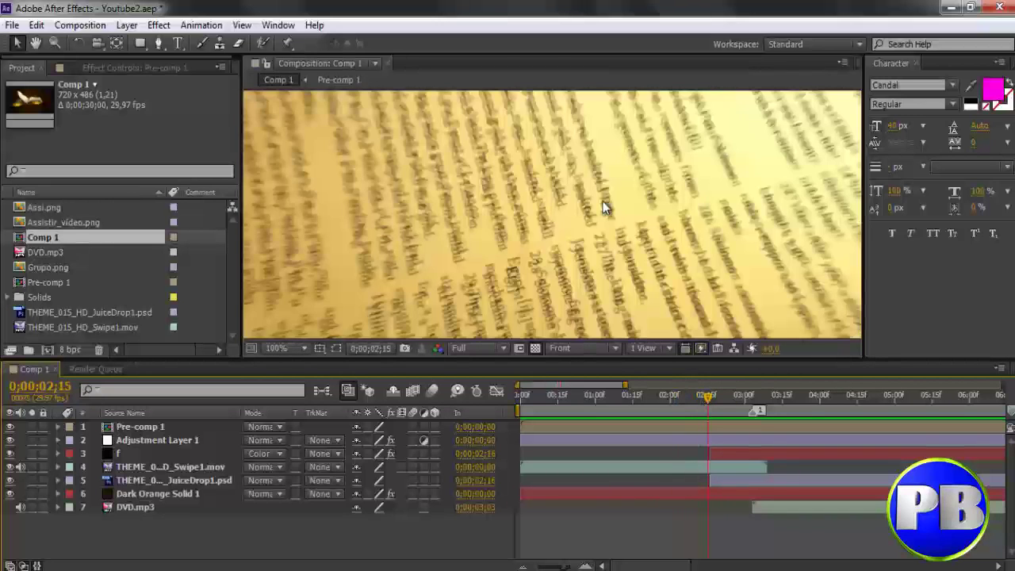
{"action": "scroll", "coordinate": [603, 208], "scroll_direction": "down", "scroll_amount": 1}
{"action": "key", "text": "space"}
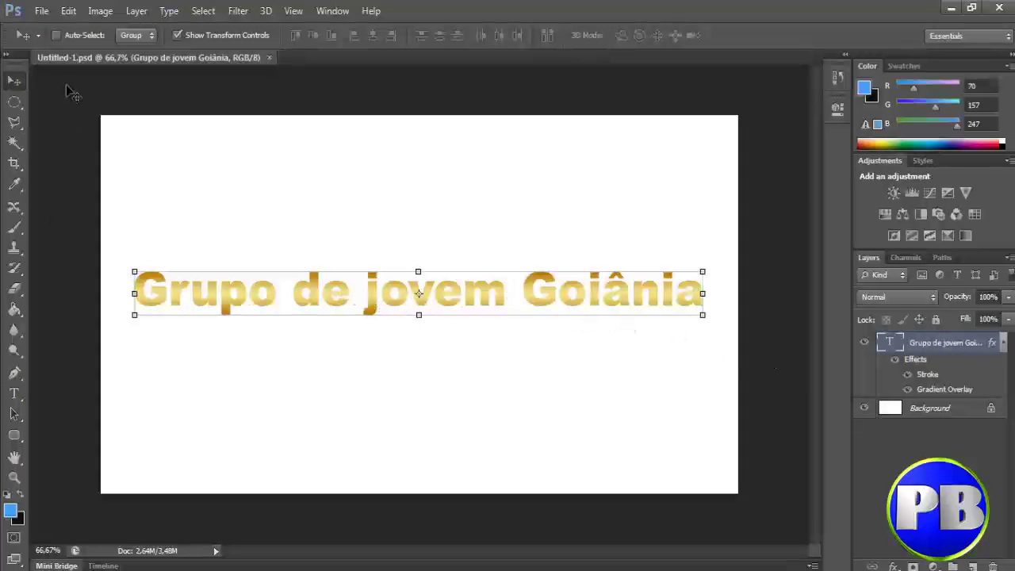
- Open the title layer's Blending Options and bring up its Gradient Overlay gradient for editing
{"action": "right_click", "coordinate": [920, 346]}
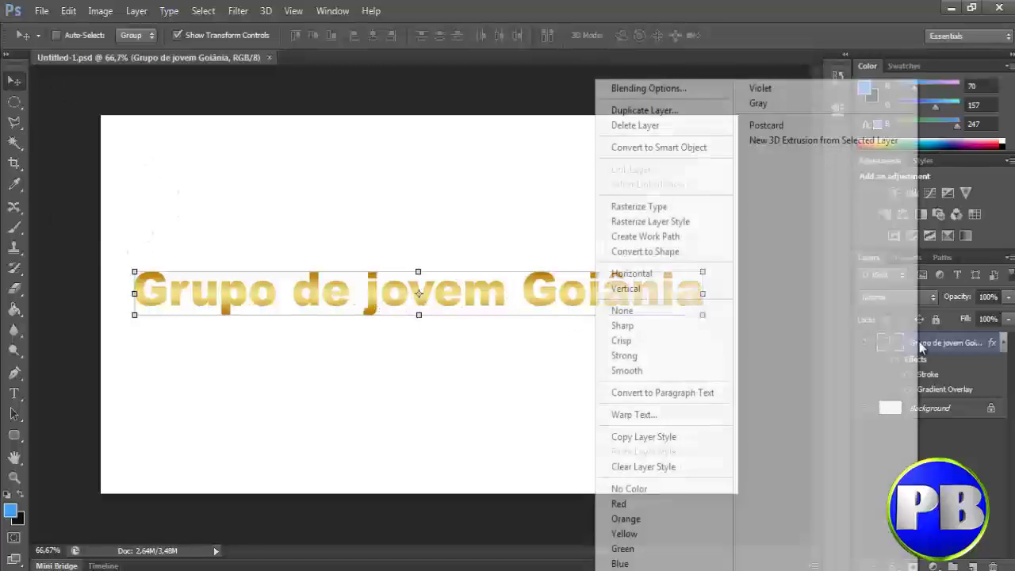
{"action": "left_click", "coordinate": [650, 92]}
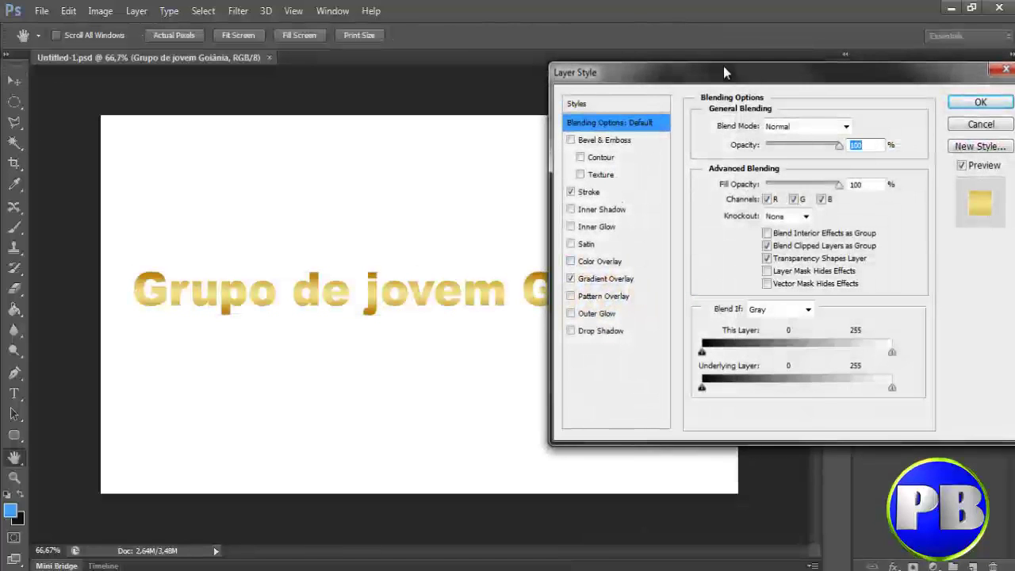
{"action": "left_click_drag", "start_coordinate": [723, 72], "coordinate": [606, 100]}
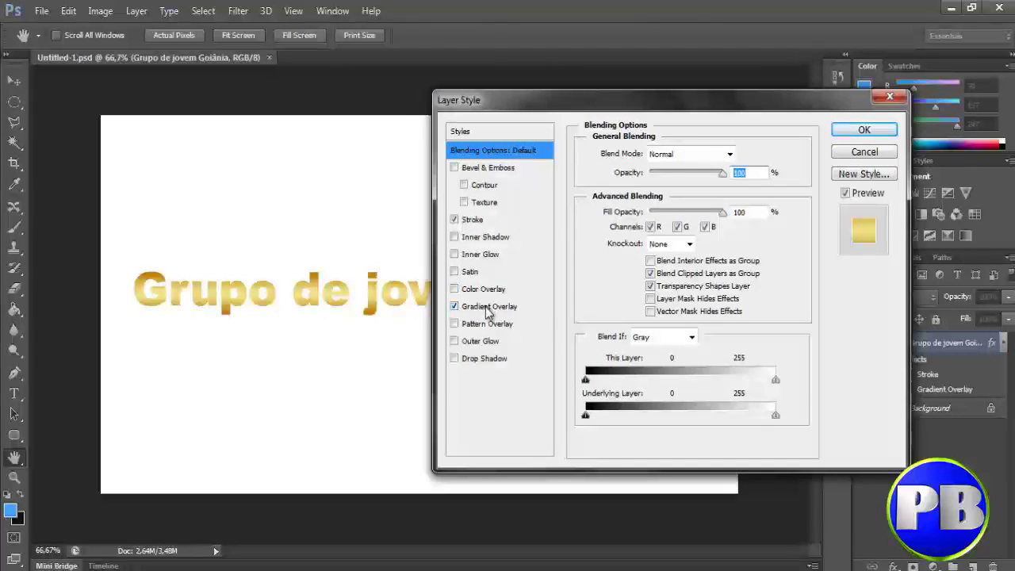
{"action": "left_click", "coordinate": [487, 308]}
{"action": "left_click", "coordinate": [680, 191]}
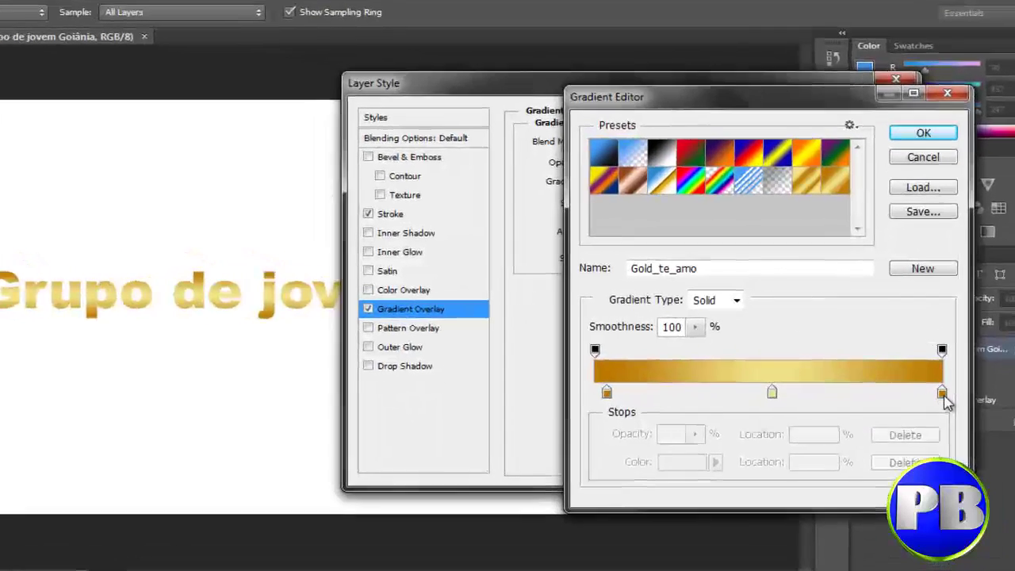
- Set the right gradient stop to dark gold ba7802 and the middle stop to light yellow f0e289
{"action": "left_click", "coordinate": [929, 384]}
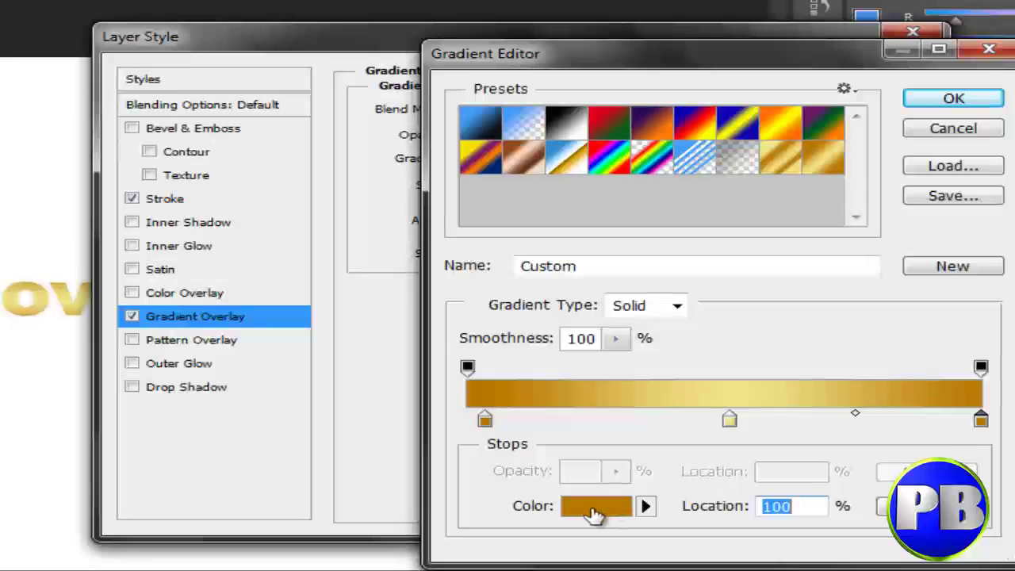
{"action": "left_click", "coordinate": [593, 507]}
{"action": "left_click_drag", "start_coordinate": [911, 46], "coordinate": [738, 79]}
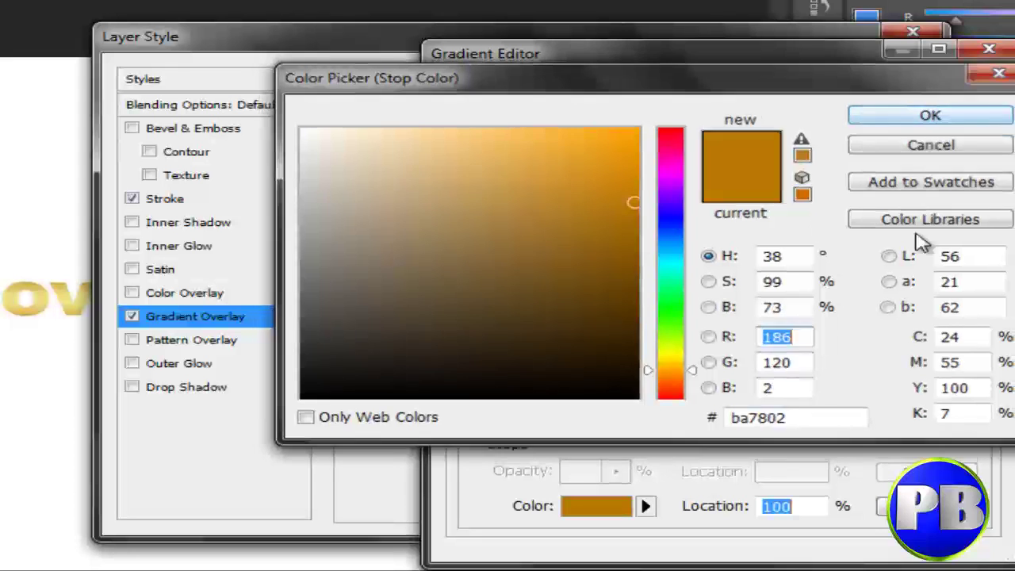
{"action": "key", "text": "Return"}
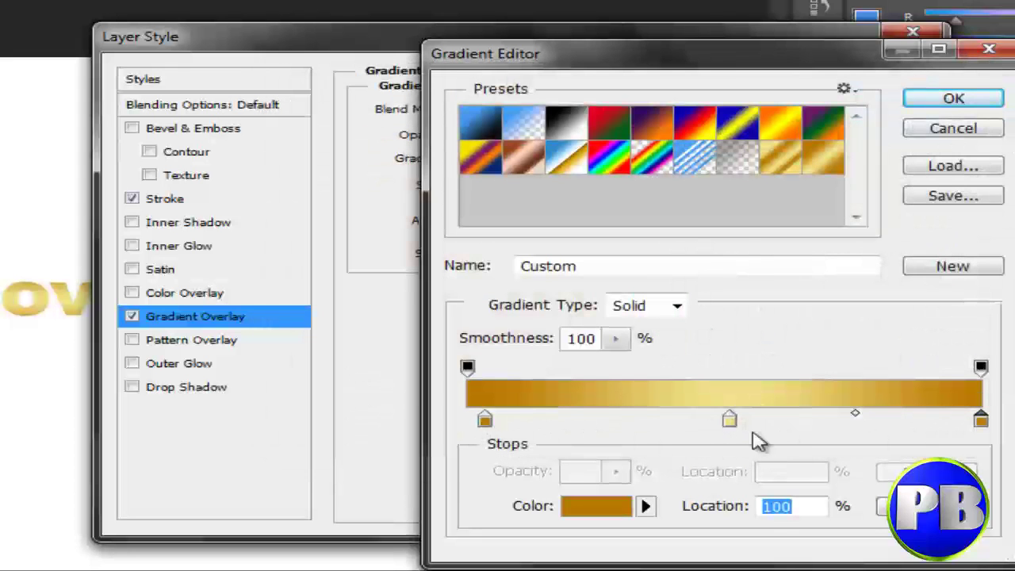
{"action": "left_click", "coordinate": [729, 420]}
{"action": "left_click", "coordinate": [596, 505]}
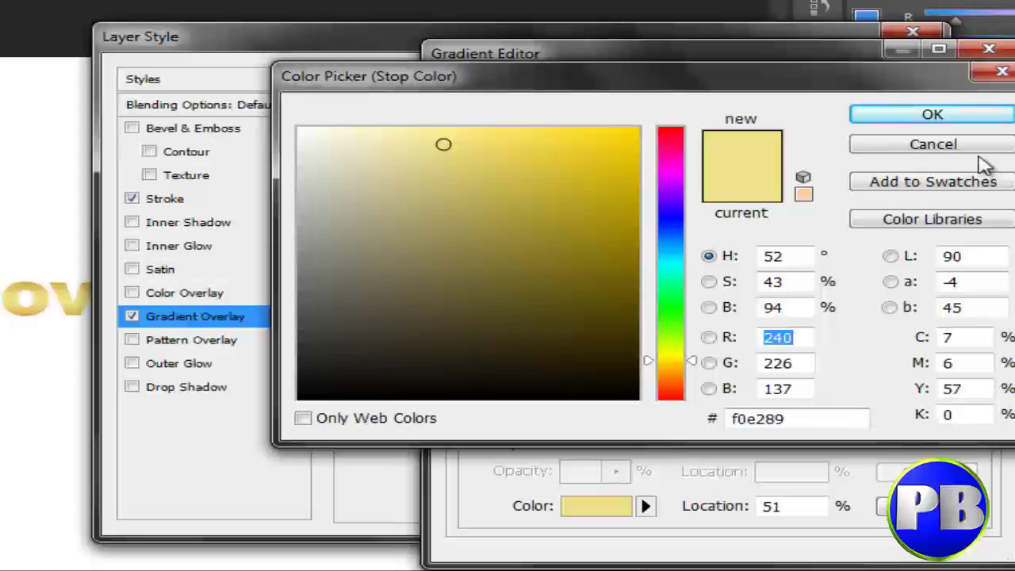
{"action": "left_click", "coordinate": [935, 115]}
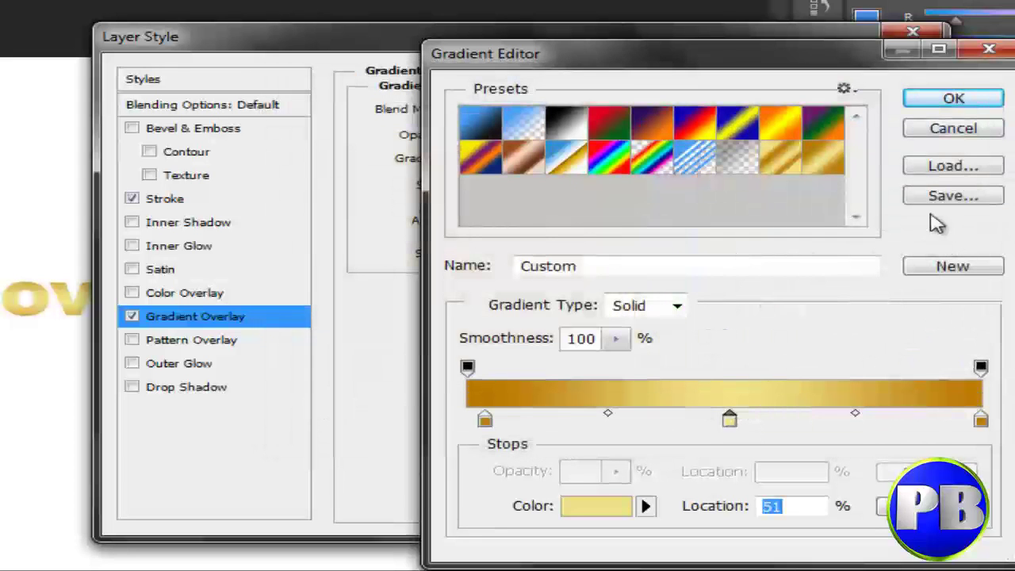
{"action": "left_click", "coordinate": [954, 100]}
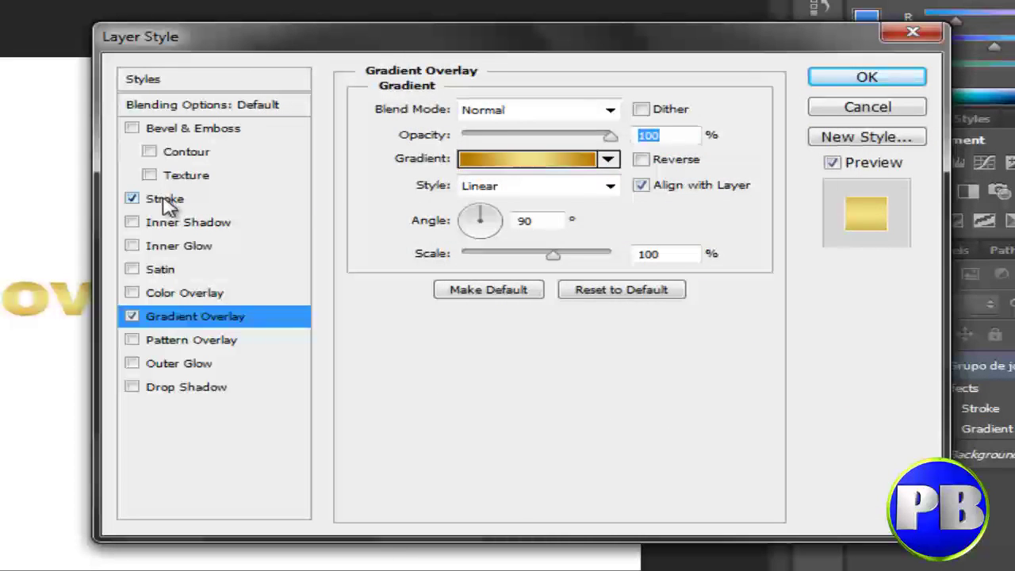
- Try near-black, near-white, cyan and gold stroke colours, settling on white for the title
{"action": "left_click", "coordinate": [166, 199]}
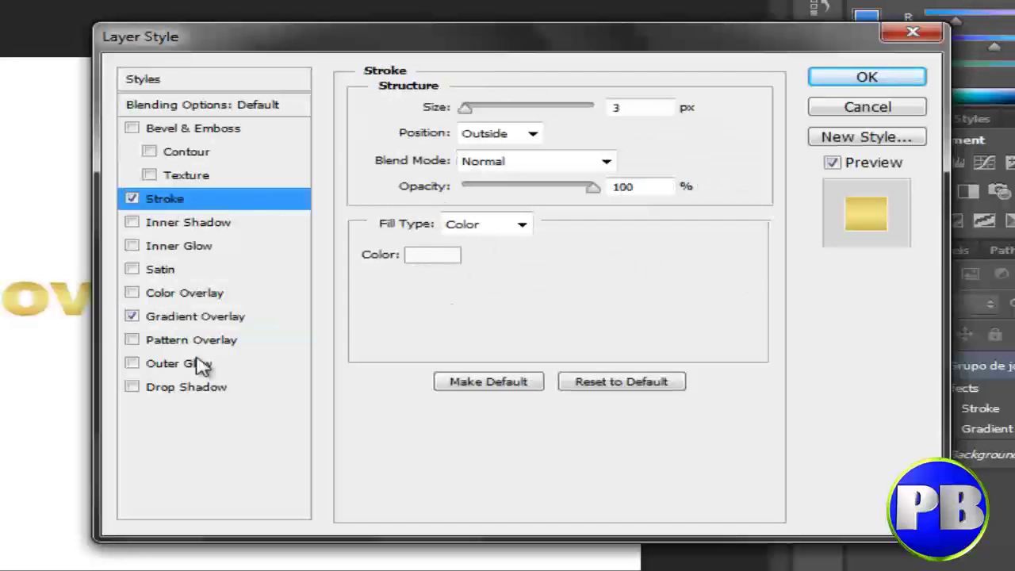
{"action": "left_click", "coordinate": [435, 256]}
{"action": "left_click", "coordinate": [318, 394]}
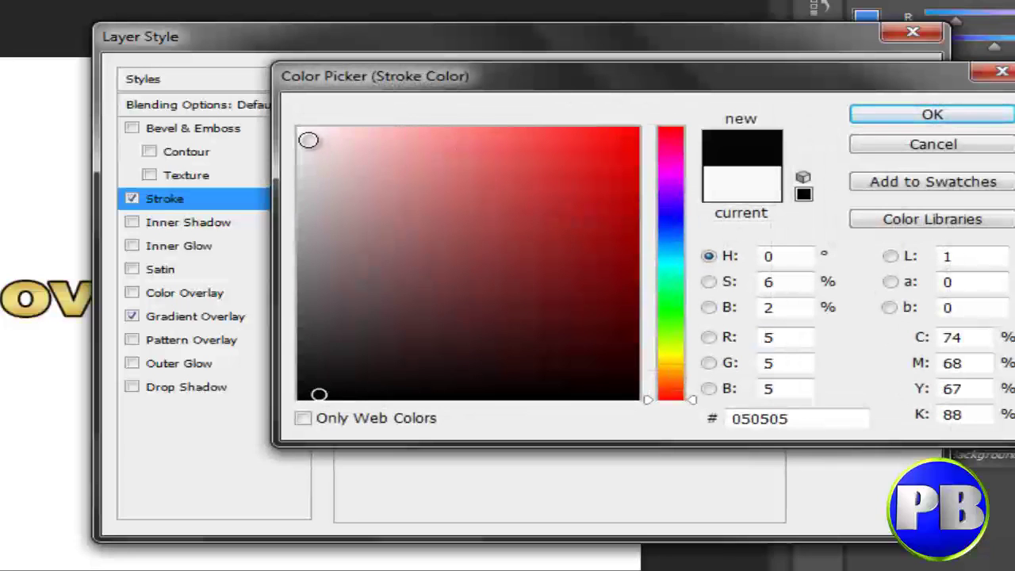
{"action": "left_click", "coordinate": [303, 132]}
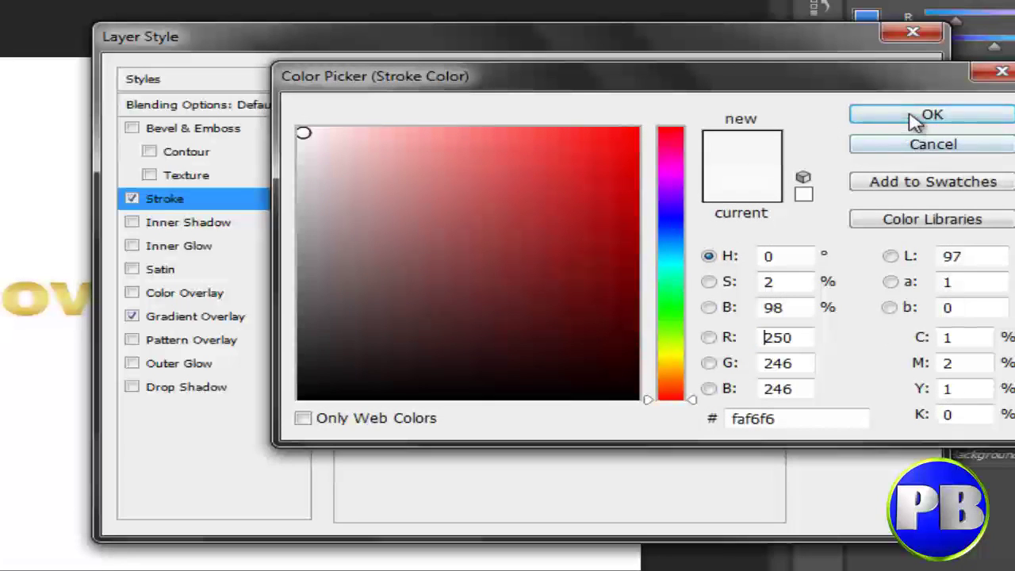
{"action": "left_click", "coordinate": [676, 259]}
{"action": "left_click", "coordinate": [553, 153]}
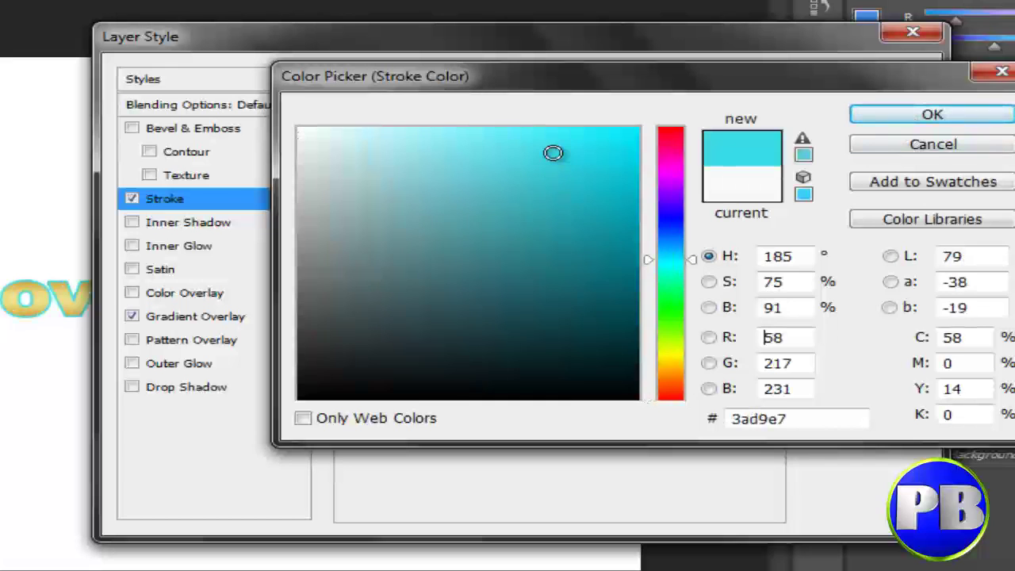
{"action": "left_click", "coordinate": [666, 367]}
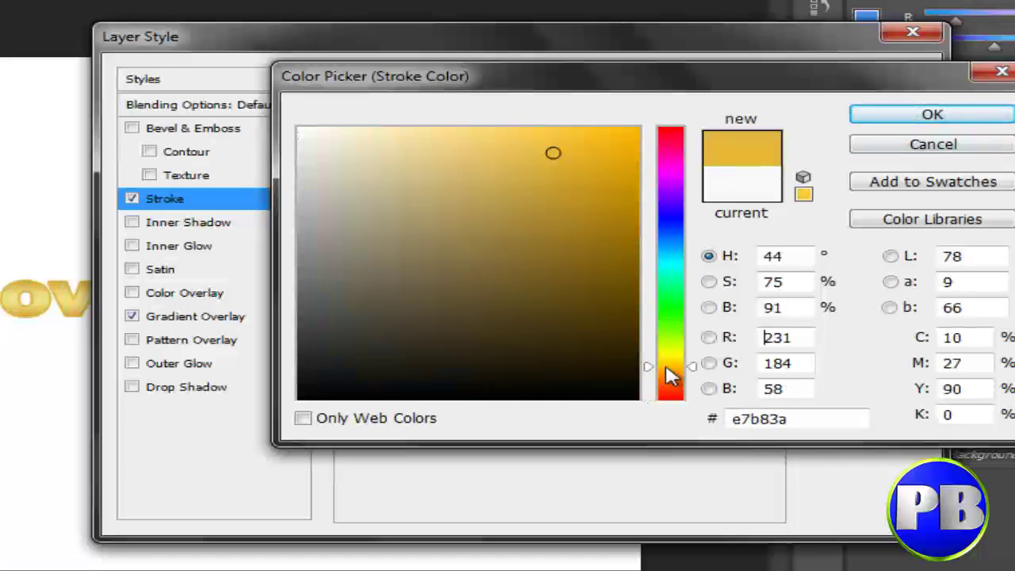
{"action": "left_click", "coordinate": [299, 128]}
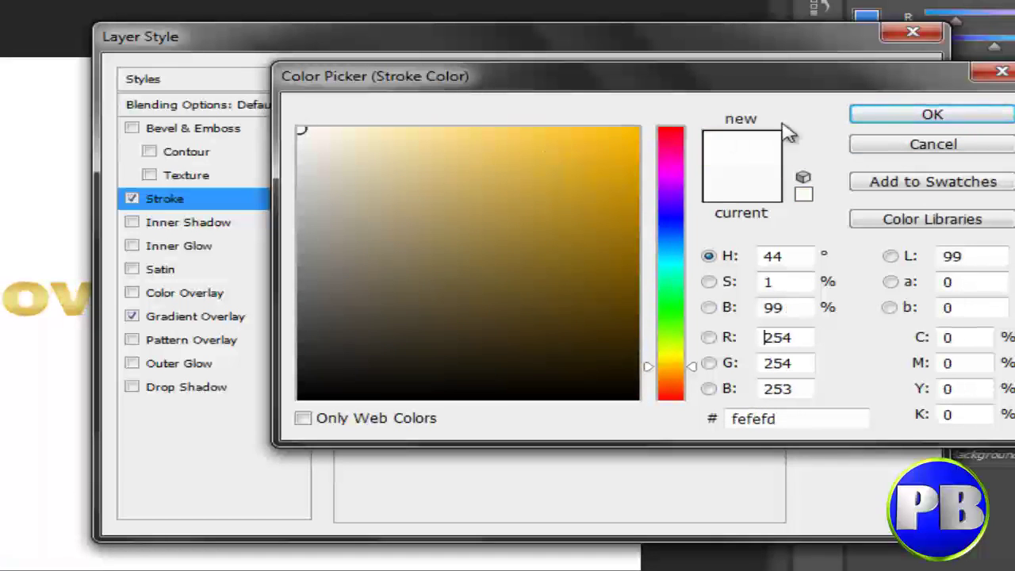
{"action": "left_click", "coordinate": [872, 120]}
- Try a drop shadow at Distance 17, then turn it off and cancel Layer Style
{"action": "left_click", "coordinate": [204, 393]}
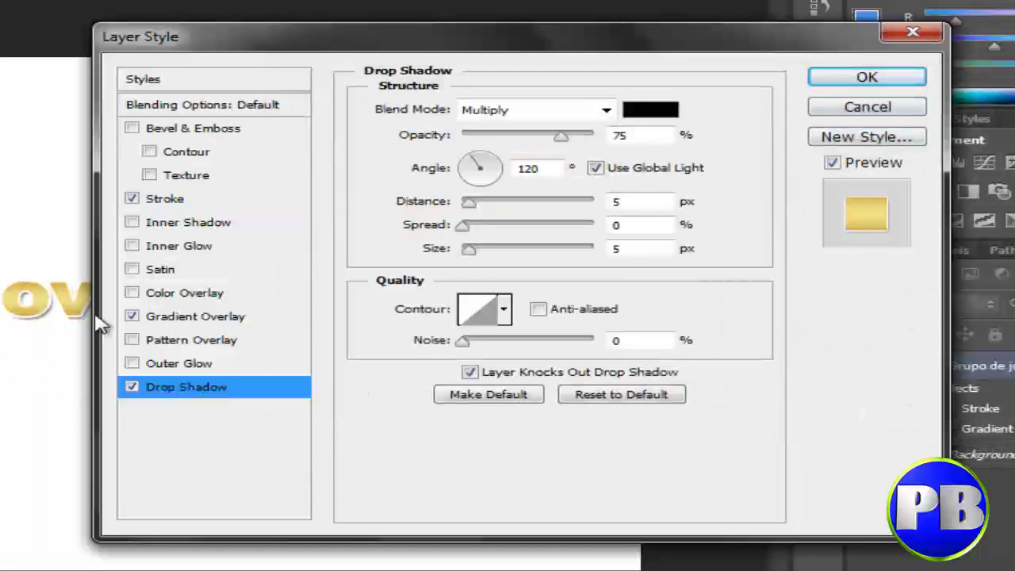
{"action": "left_click_drag", "start_coordinate": [470, 203], "coordinate": [485, 205]}
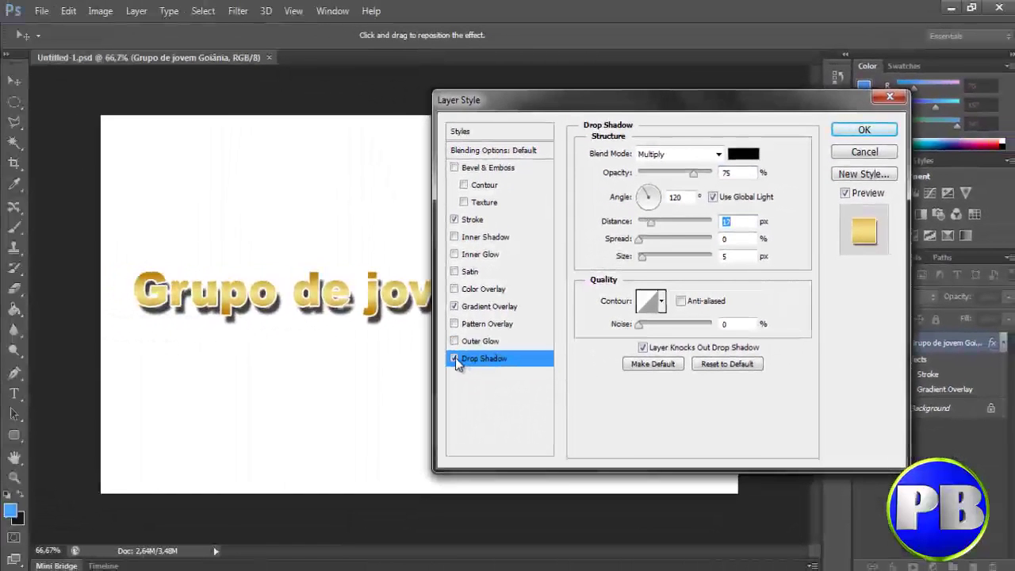
{"action": "left_click", "coordinate": [454, 358]}
{"action": "left_click", "coordinate": [869, 150]}
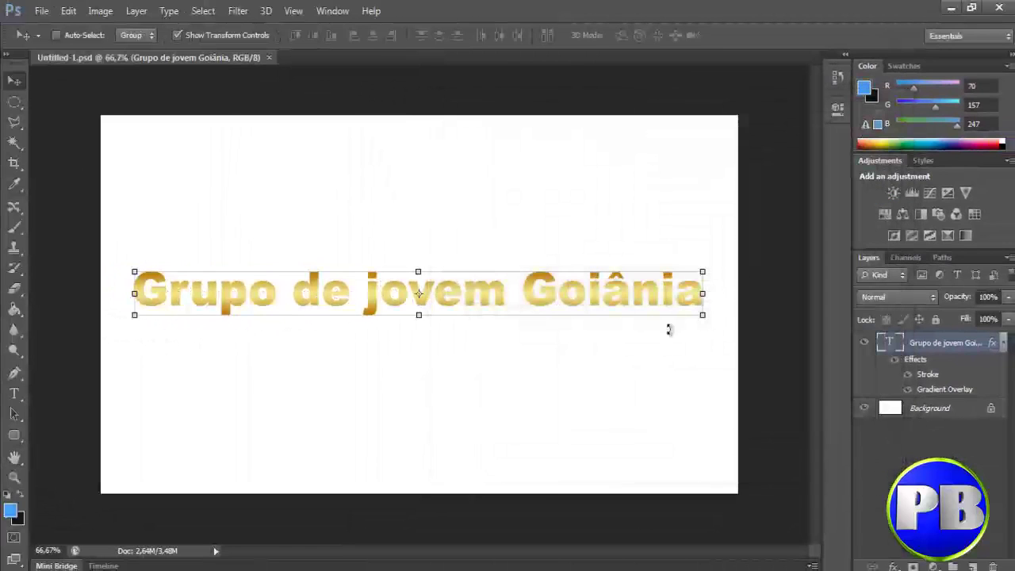
- Hide the white Background layer so the gold title sits on transparency
{"action": "left_click", "coordinate": [865, 408]}
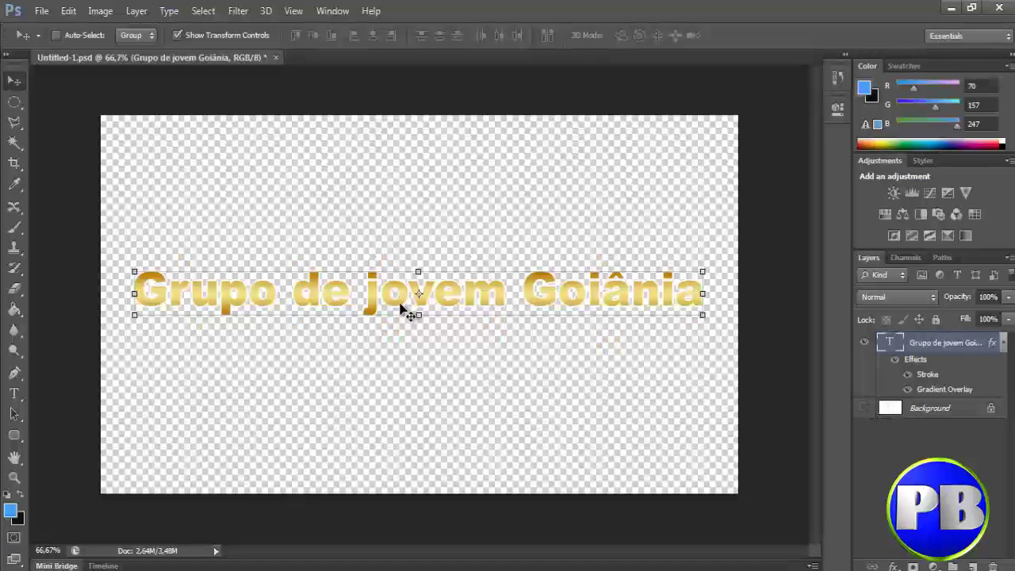
{"action": "left_click", "coordinate": [864, 409]}
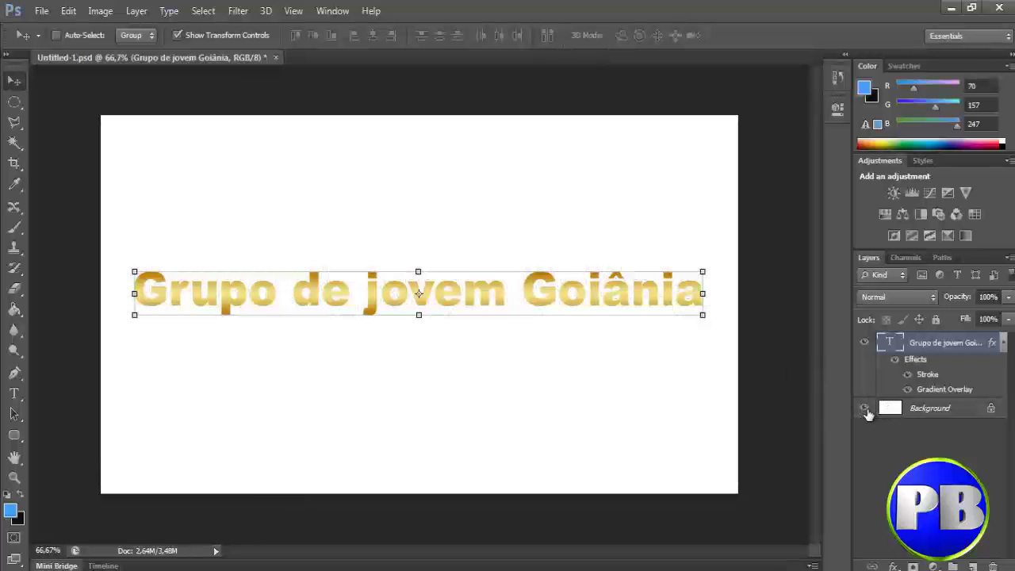
{"action": "left_click", "coordinate": [865, 409]}
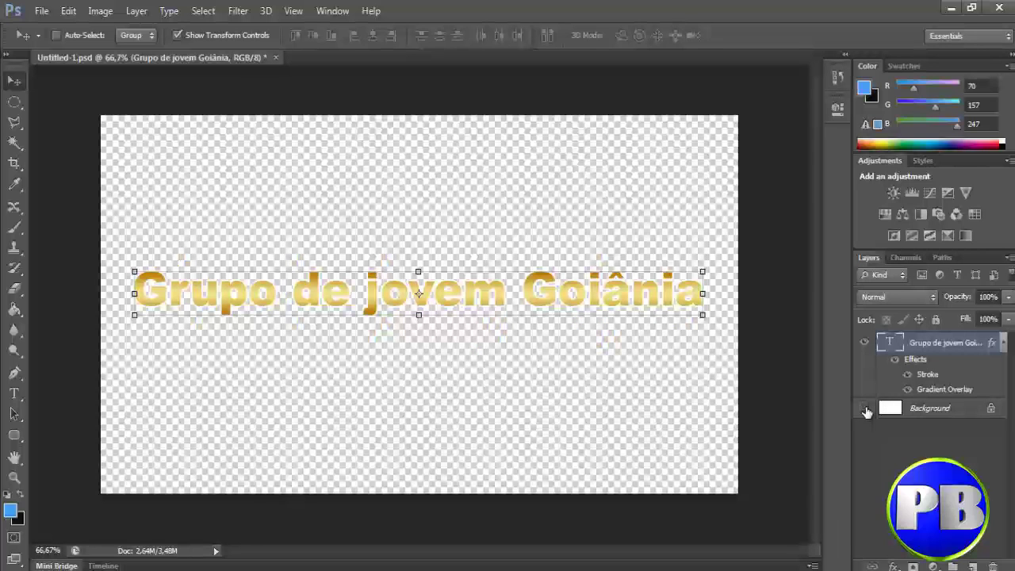
- Check the Save As format list, cancel, and close the document without saving
{"action": "left_click", "coordinate": [41, 11]}
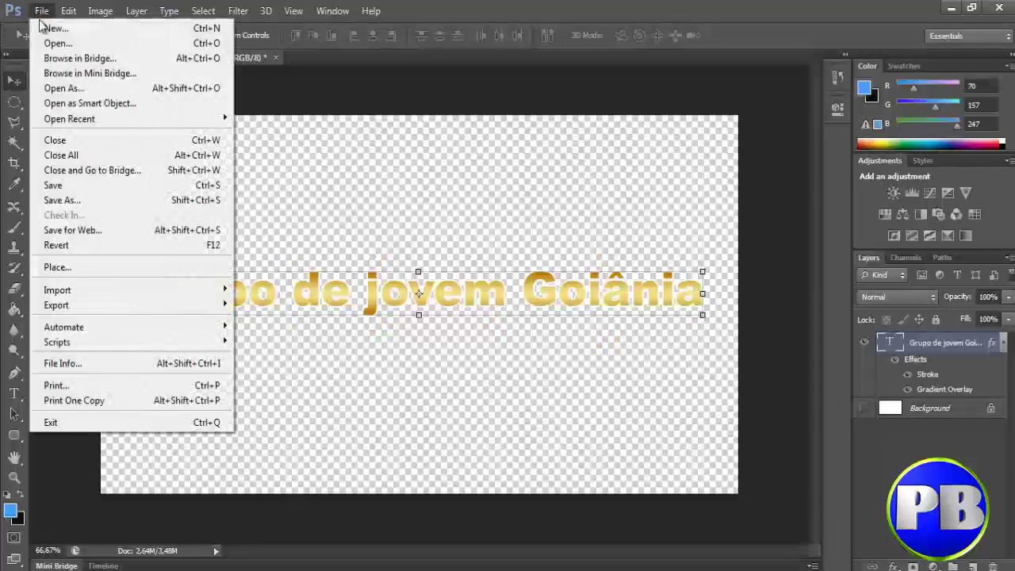
{"action": "left_click", "coordinate": [68, 201]}
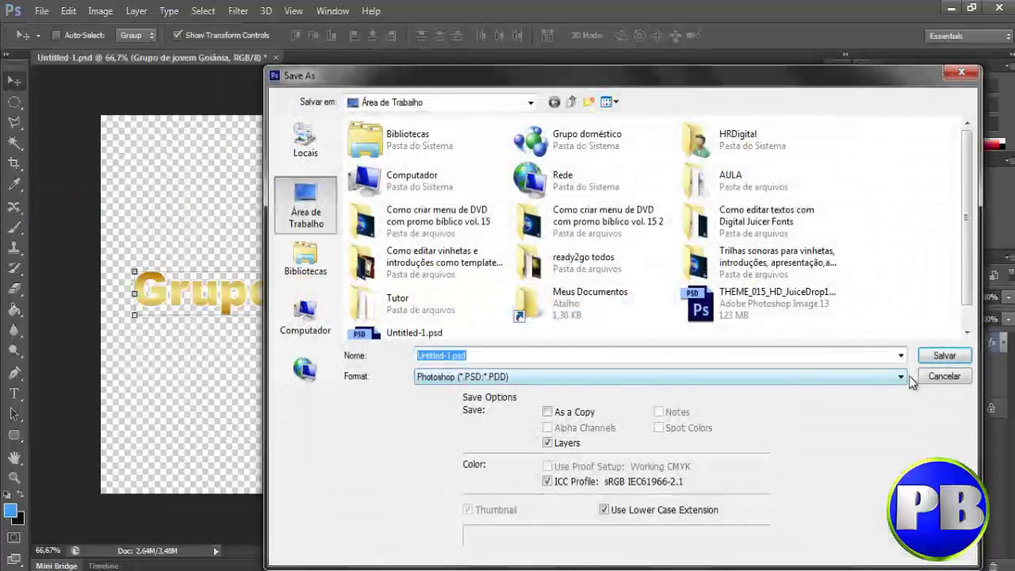
{"action": "left_click", "coordinate": [900, 378]}
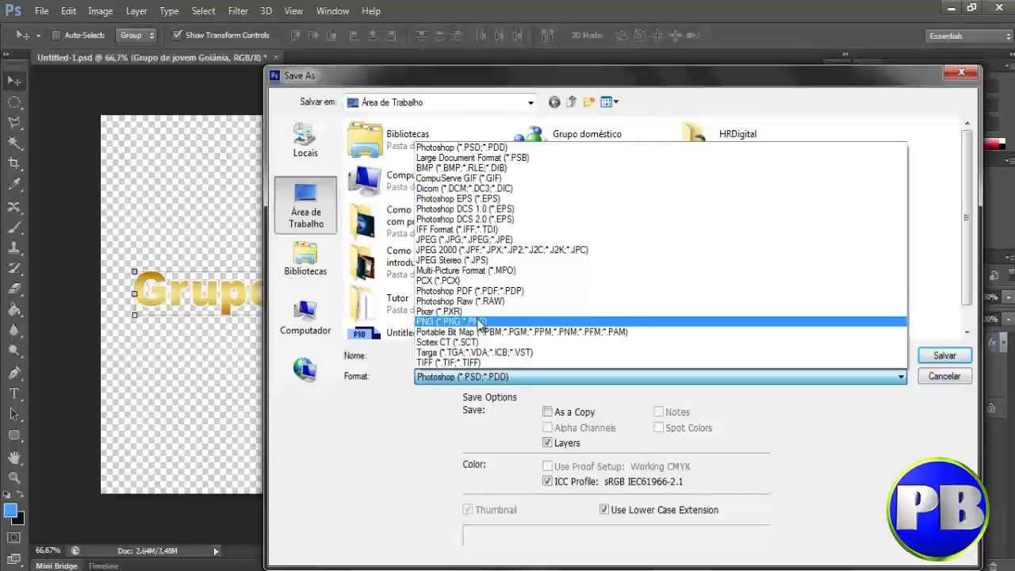
{"action": "left_click", "coordinate": [948, 380]}
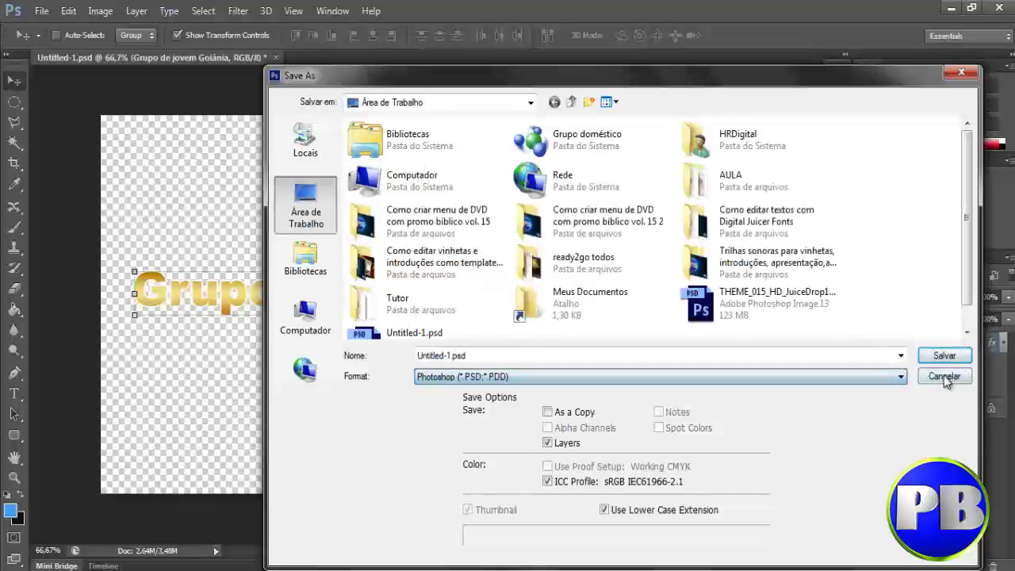
{"action": "left_click", "coordinate": [945, 377]}
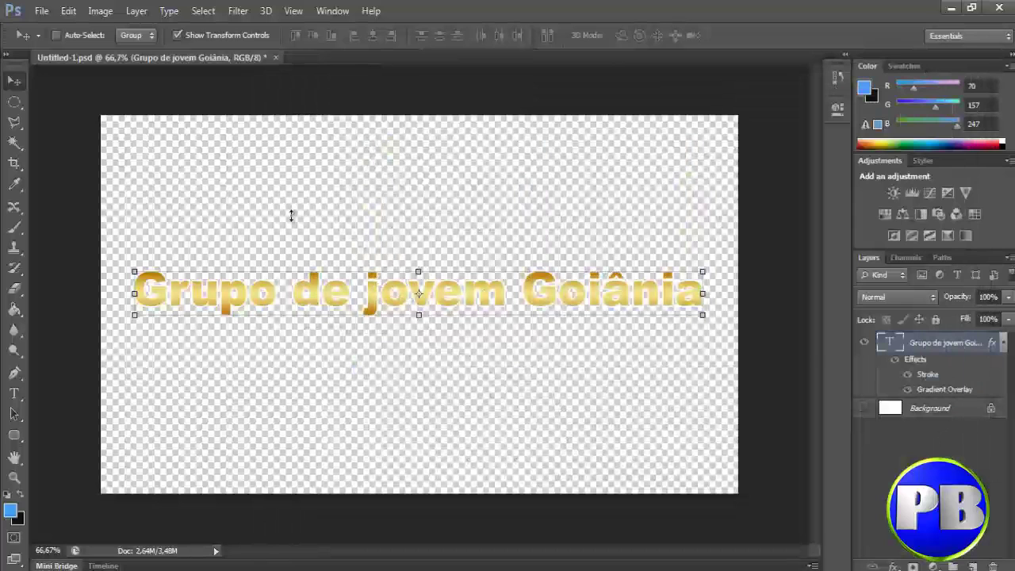
{"action": "left_click", "coordinate": [998, 6]}
{"action": "left_click", "coordinate": [517, 231]}
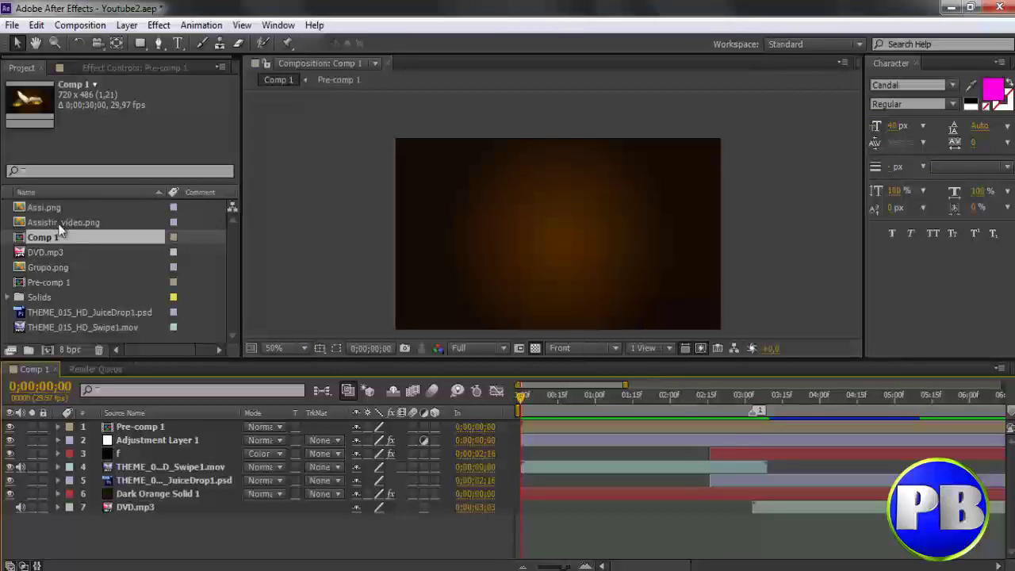
- Select the Pre-comp 1 layer and delete it from Comp 1
{"action": "left_click", "coordinate": [153, 431]}
{"action": "left_click_drag", "start_coordinate": [522, 405], "coordinate": [730, 409]}
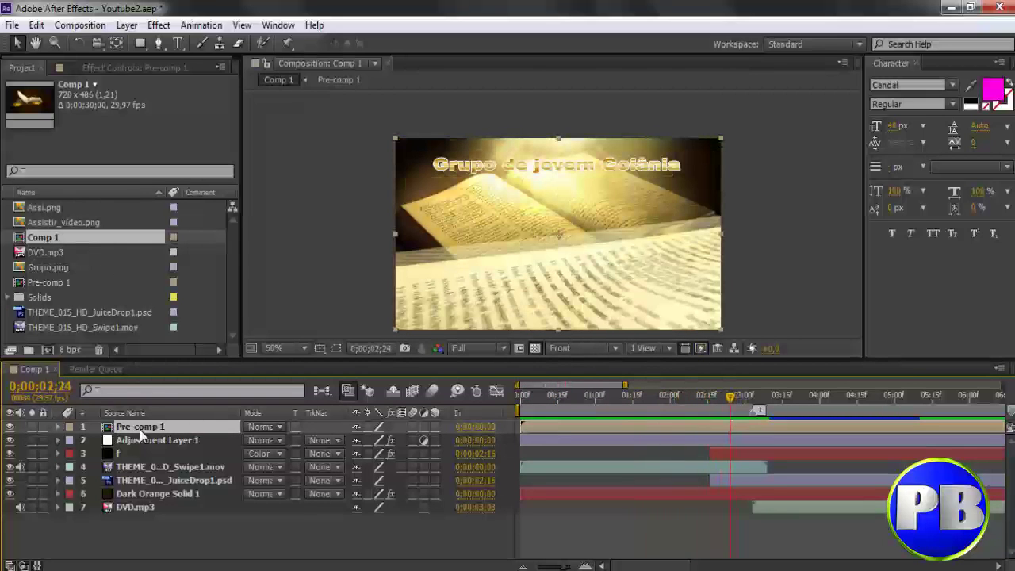
{"action": "key", "text": "Delete"}
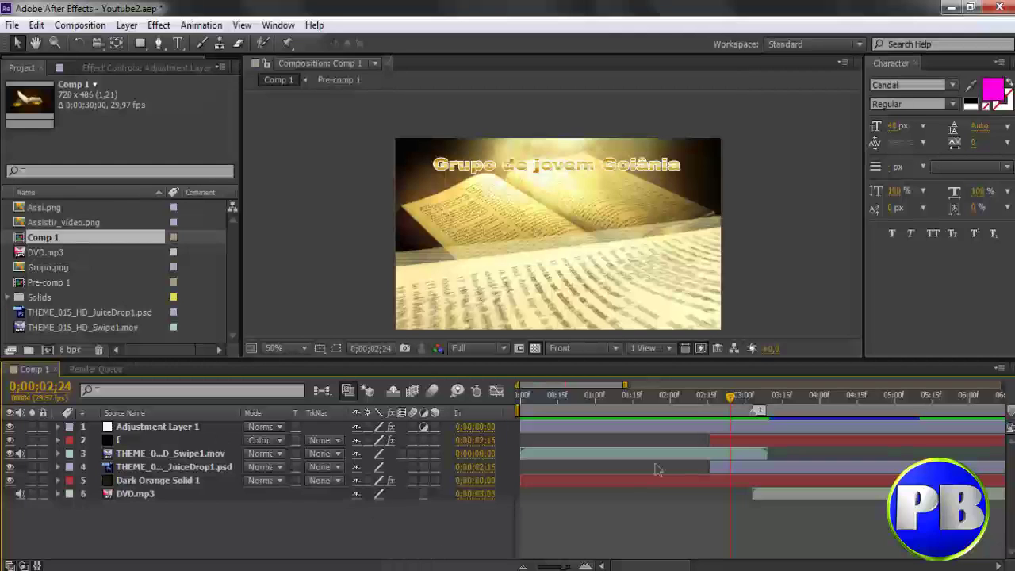
- Add Grupo.png as the top layer of Comp 1 at about one second in
{"action": "mouse_move", "coordinate": [728, 394]}
{"action": "left_mouse_down"}
{"action": "mouse_move", "coordinate": [604, 397]}
{"action": "mouse_move", "coordinate": [632, 399]}
{"action": "left_mouse_up"}
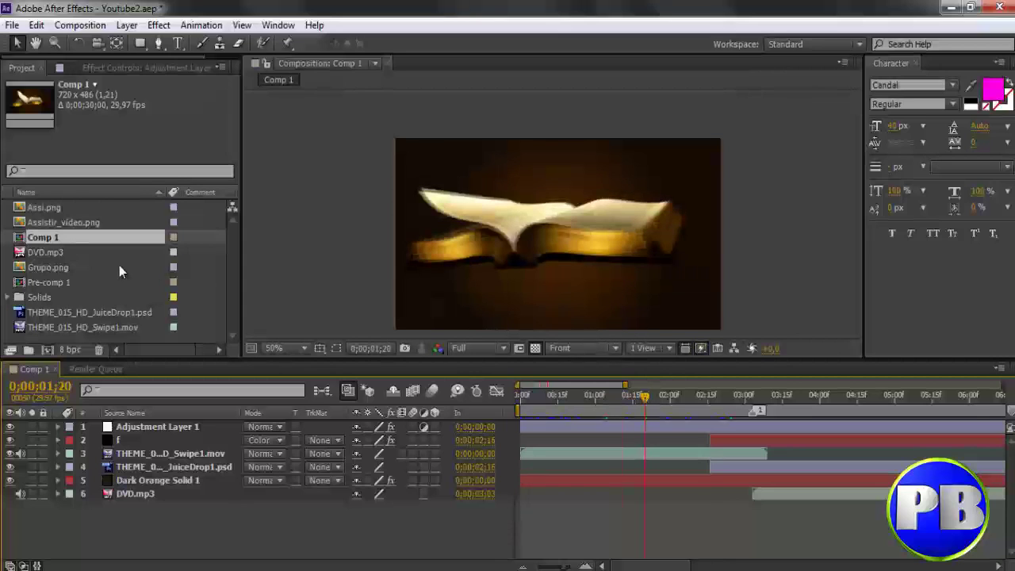
{"action": "left_click", "coordinate": [51, 224]}
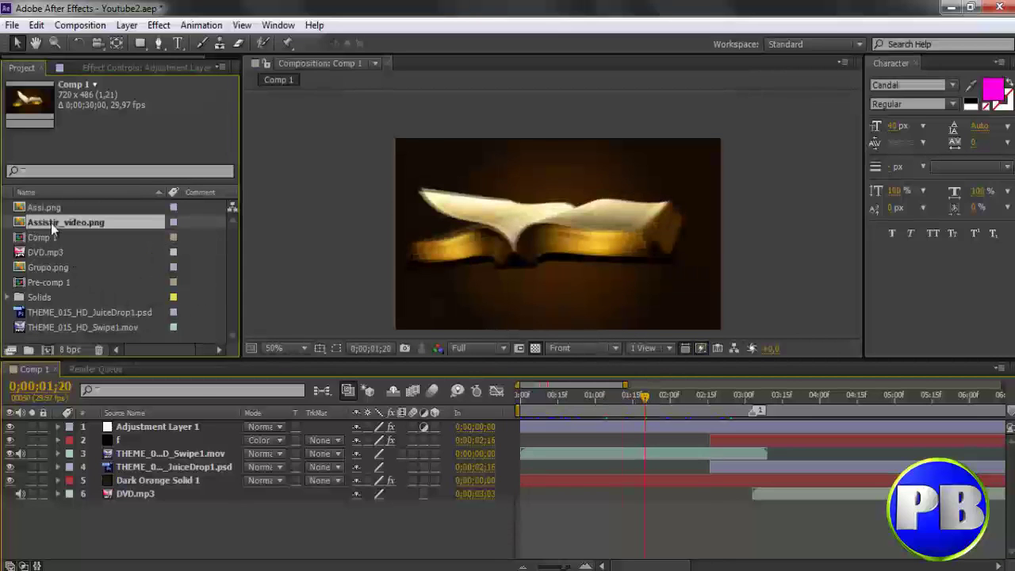
{"action": "left_click", "coordinate": [43, 210]}
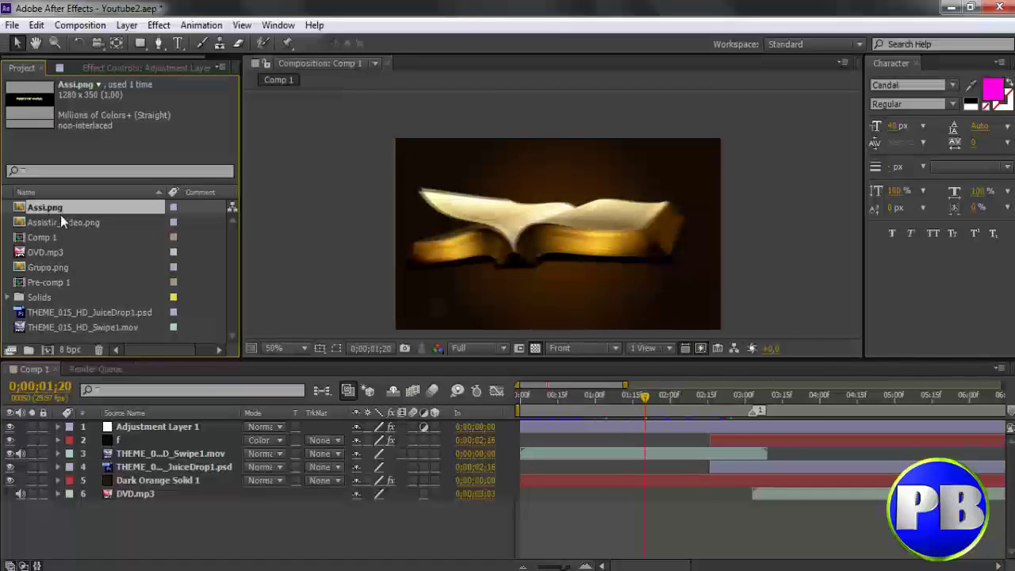
{"action": "left_click", "coordinate": [48, 268]}
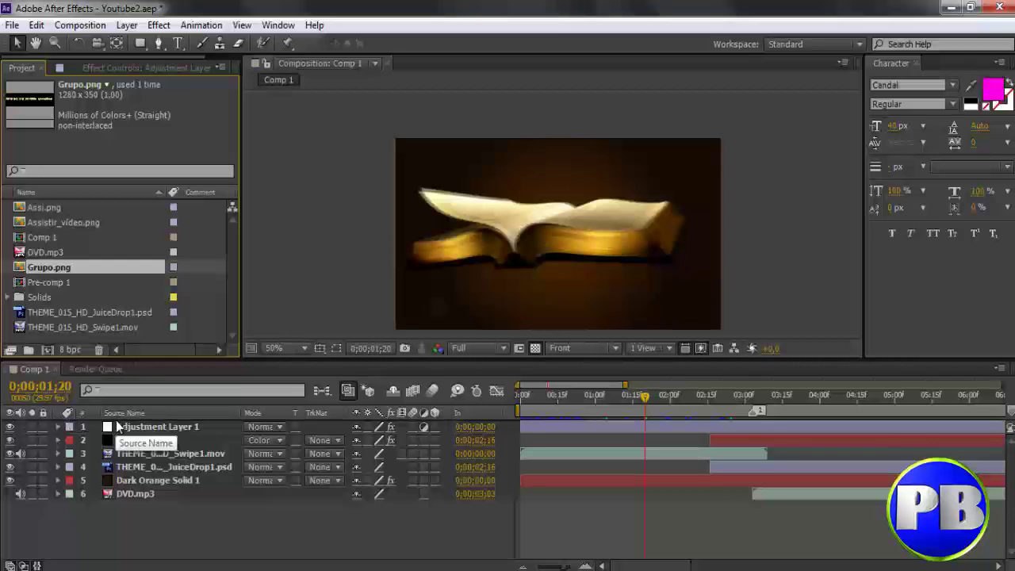
{"action": "left_click_drag", "start_coordinate": [44, 270], "coordinate": [100, 426]}
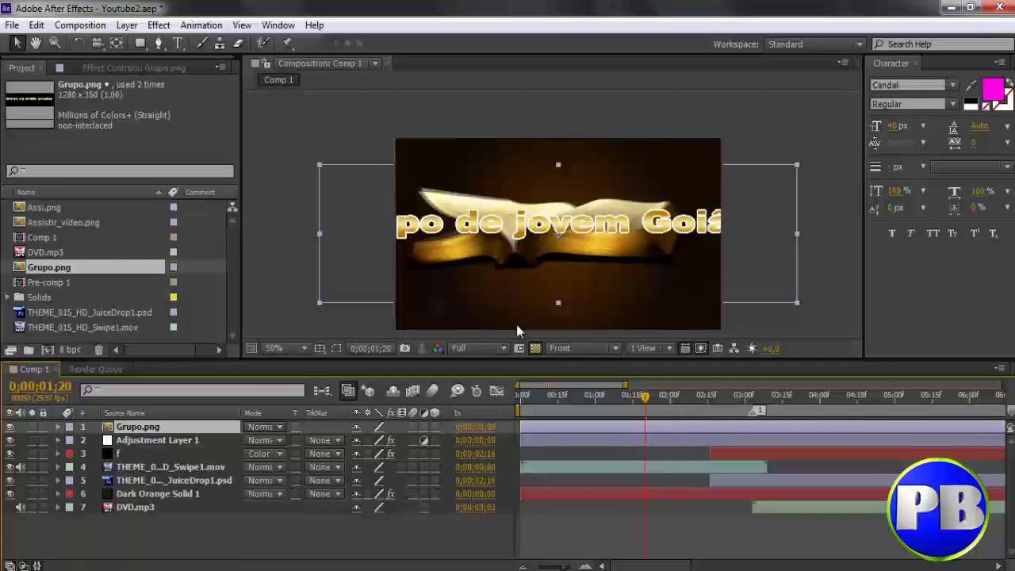
- Scale the Grupo title down and move it near the frame's top using Title/Action Safe guides
{"action": "left_click_drag", "start_coordinate": [321, 169], "coordinate": [374, 202]}
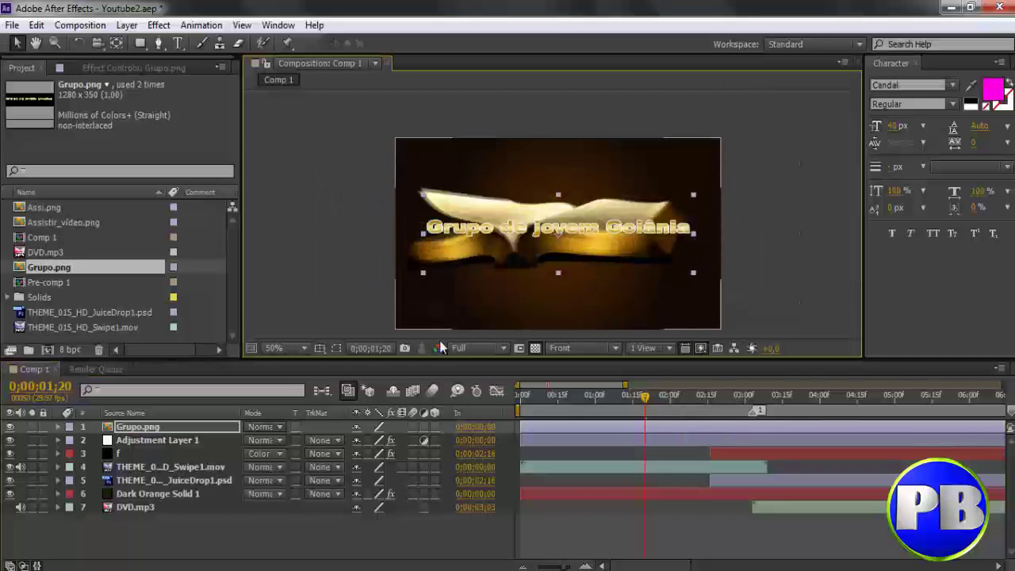
{"action": "left_click", "coordinate": [320, 348]}
{"action": "left_click", "coordinate": [342, 365]}
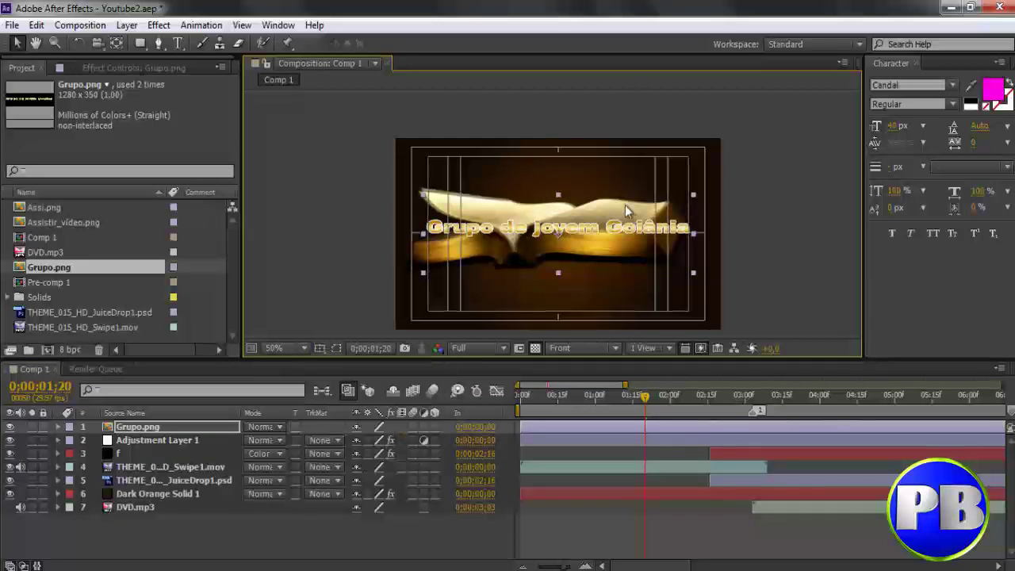
{"action": "left_click_drag", "start_coordinate": [693, 272], "coordinate": [679, 268]}
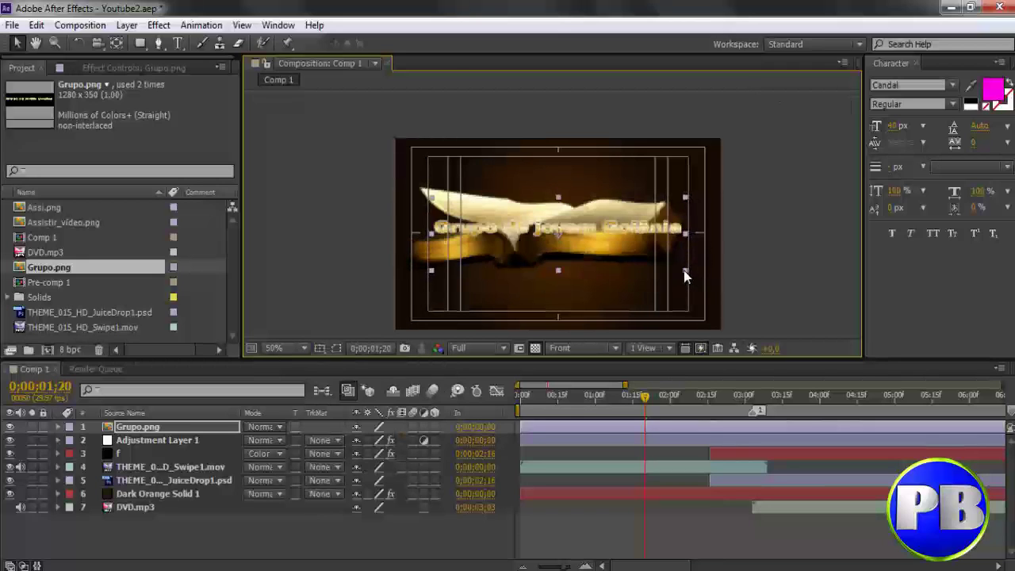
{"action": "left_click_drag", "start_coordinate": [607, 240], "coordinate": [600, 191]}
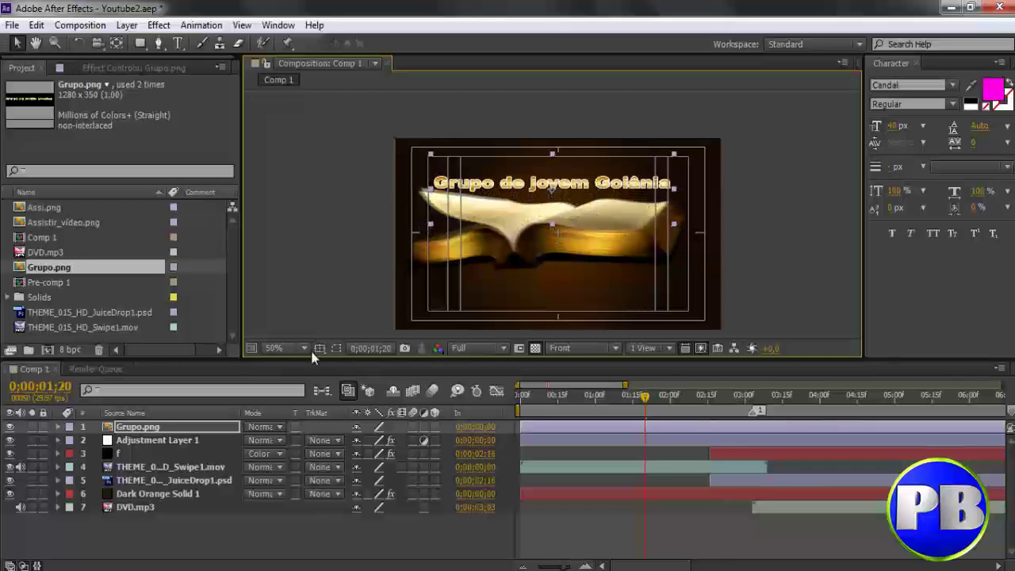
{"action": "left_click", "coordinate": [50, 210]}
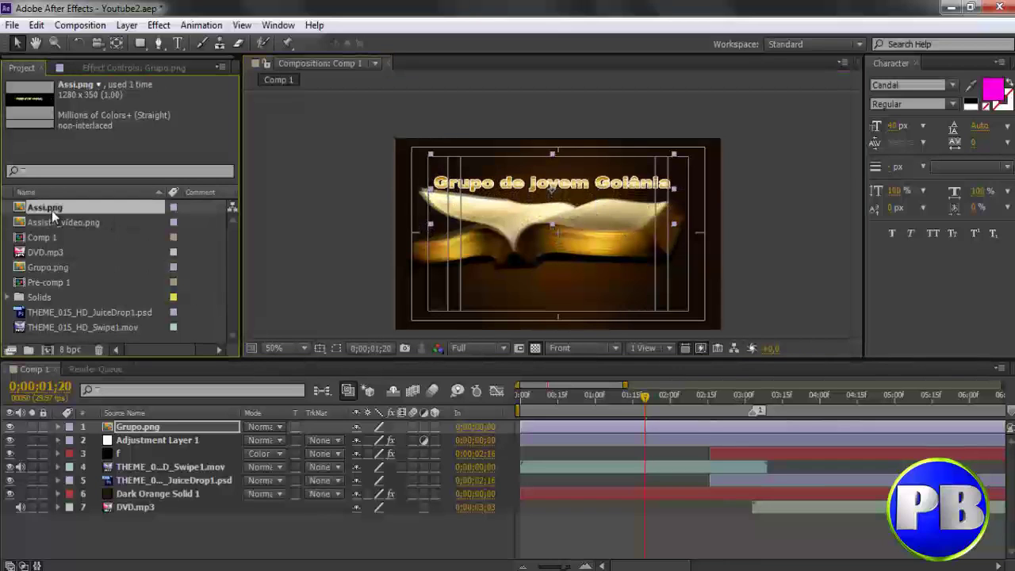
- Add Assi.png to Comp 1, shrink it, and place it at the lower right
{"action": "left_click_drag", "start_coordinate": [51, 210], "coordinate": [108, 428]}
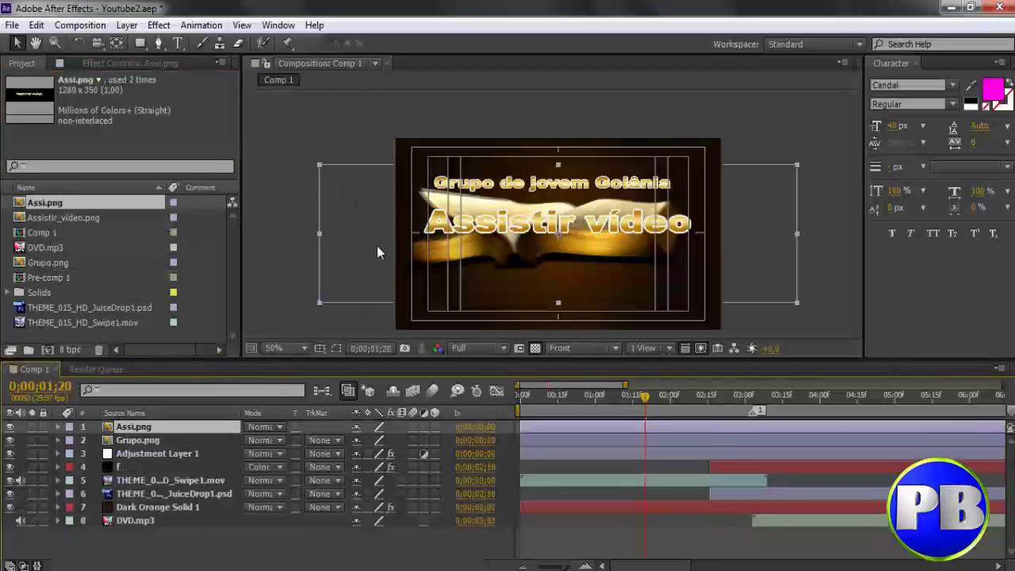
{"action": "left_click_drag", "start_coordinate": [320, 165], "coordinate": [470, 209]}
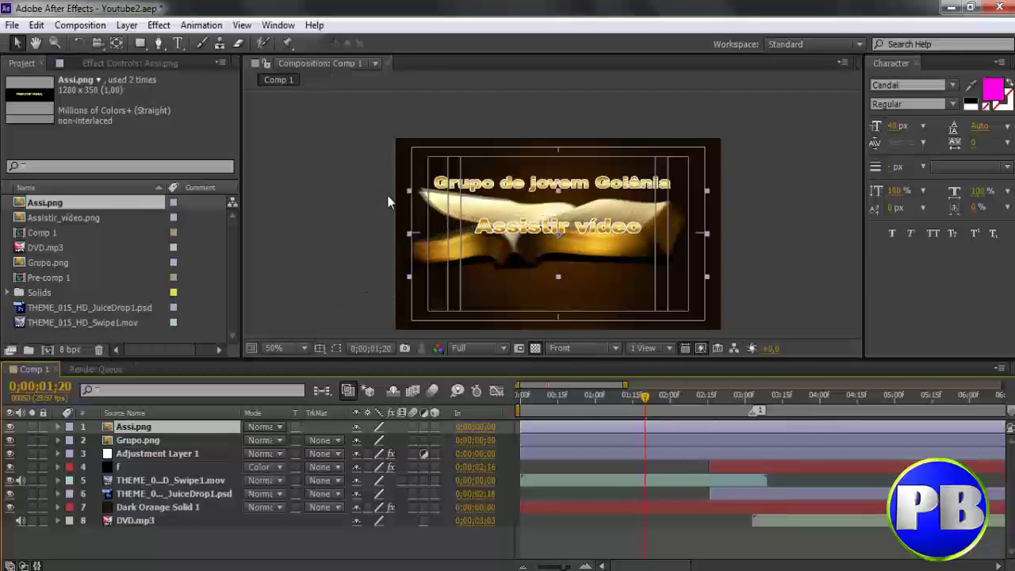
{"action": "left_click_drag", "start_coordinate": [587, 215], "coordinate": [658, 299]}
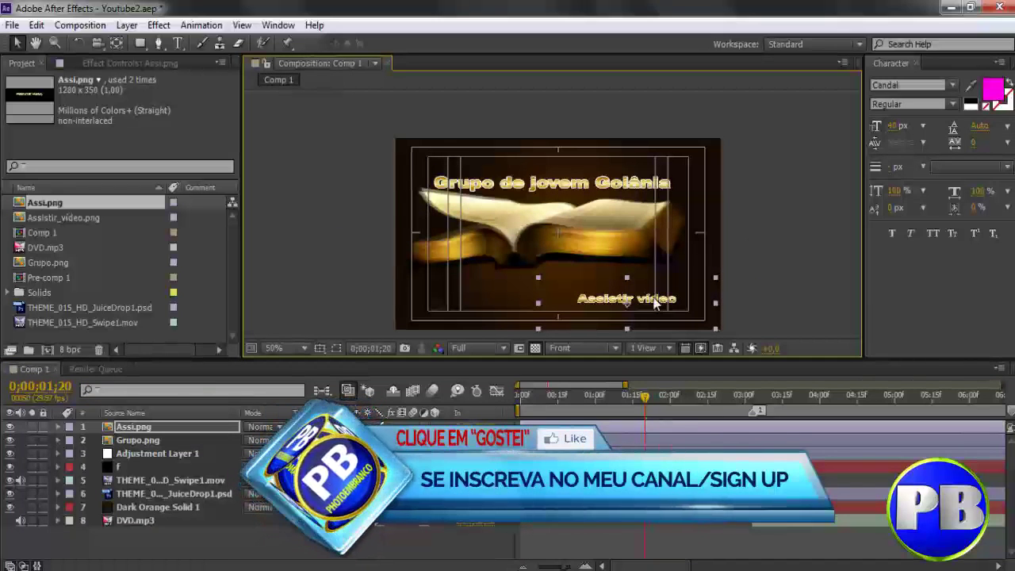
- Select both the Grupo.png and Assi.png layers in the timeline
{"action": "key", "text": "period"}
{"action": "key", "text": "comma"}
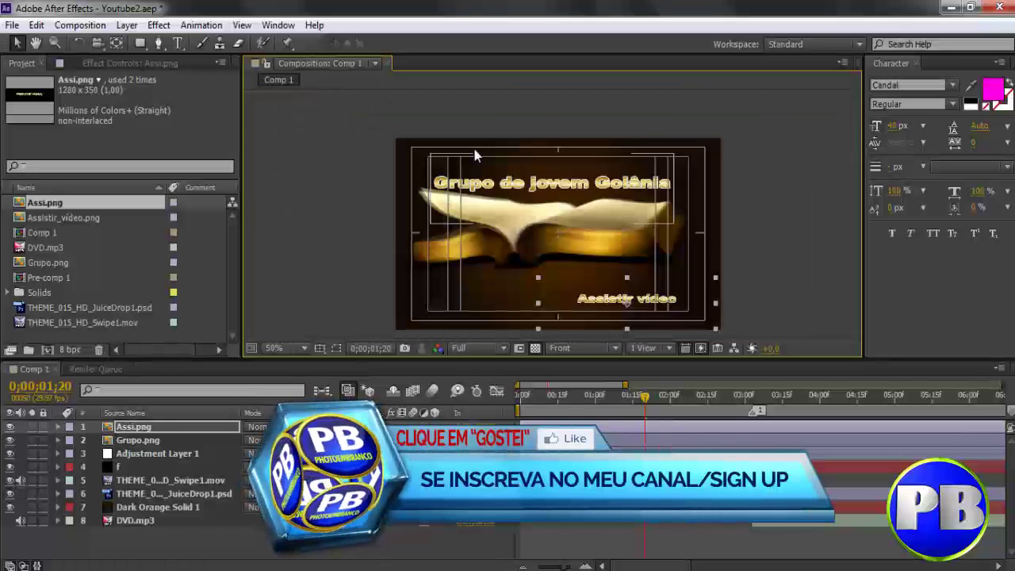
{"action": "key", "text": "period"}
{"action": "key", "text": "comma"}
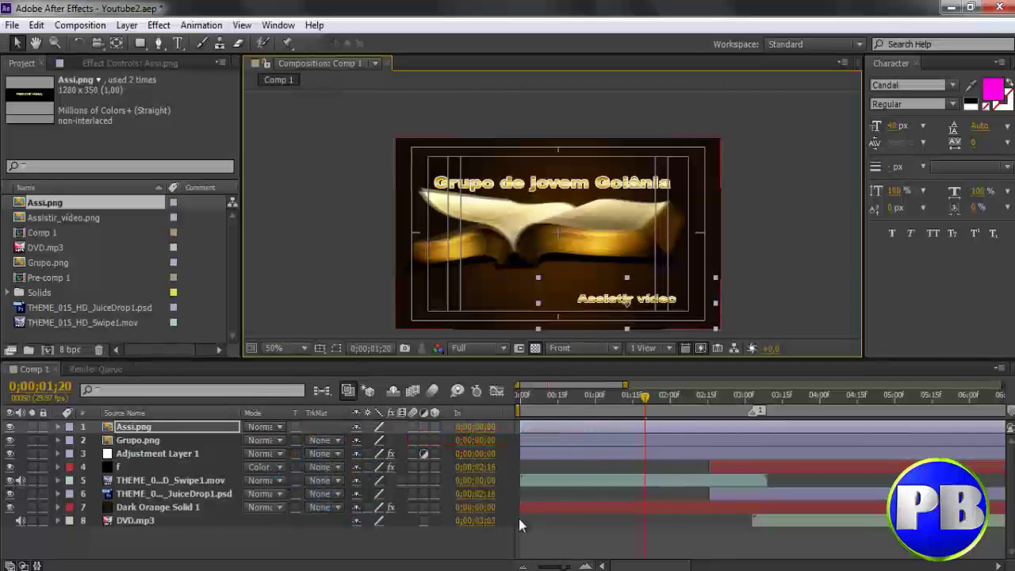
{"action": "left_click", "coordinate": [145, 441]}
{"action": "left_click", "coordinate": [163, 429], "text": "ctrl"}
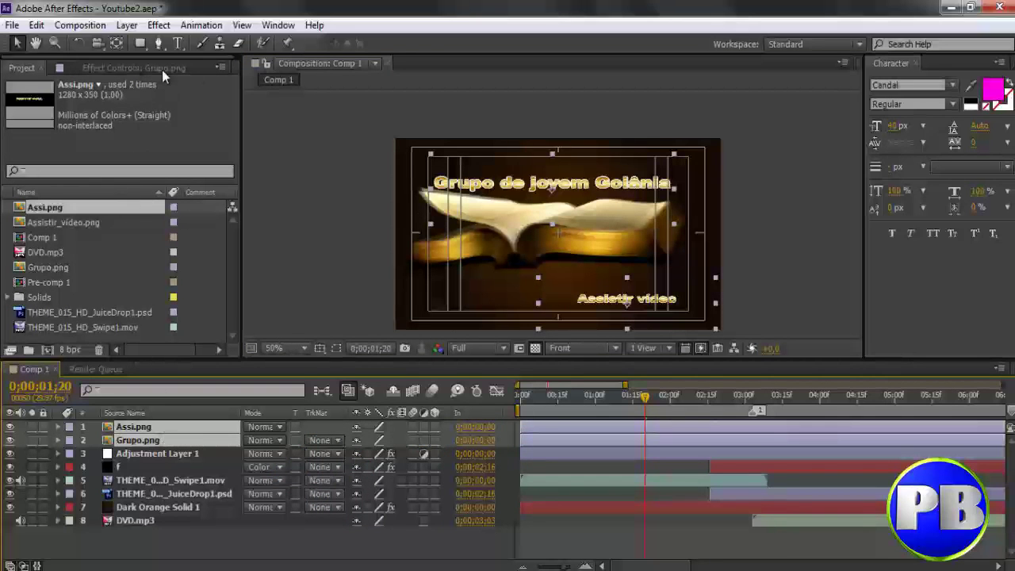
- Pre-compose the Grupo.png and Assi.png layers into Pre-comp 2 with Ctrl+Shift+C
{"action": "left_click", "coordinate": [128, 26]}
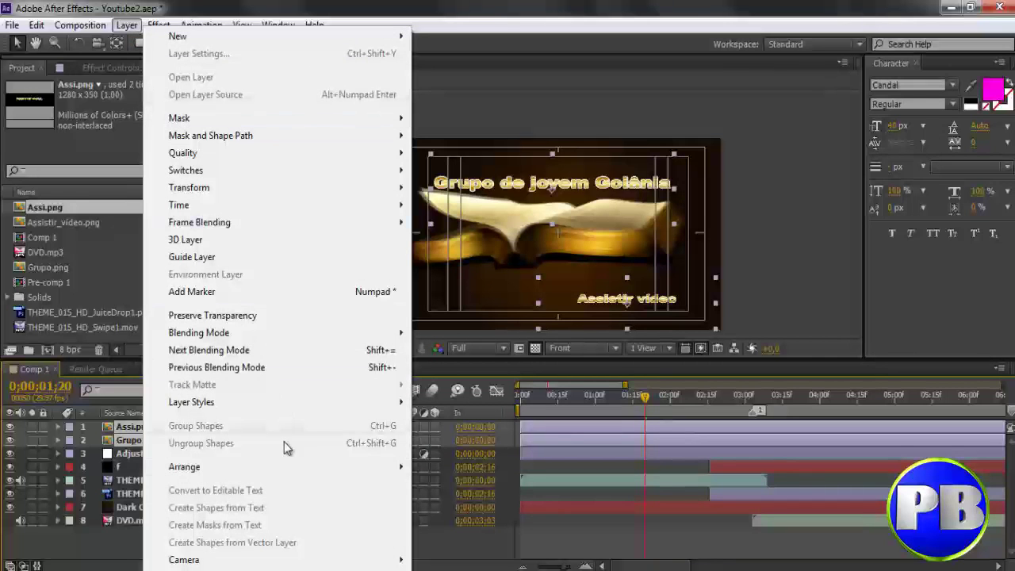
{"action": "key", "text": "ctrl+shift+c"}
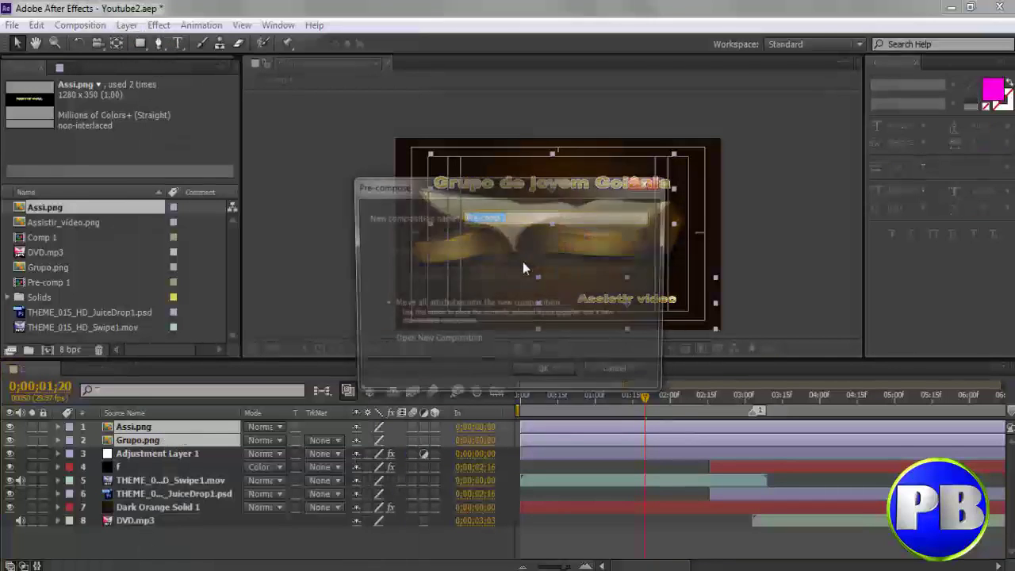
{"action": "left_click", "coordinate": [543, 373]}
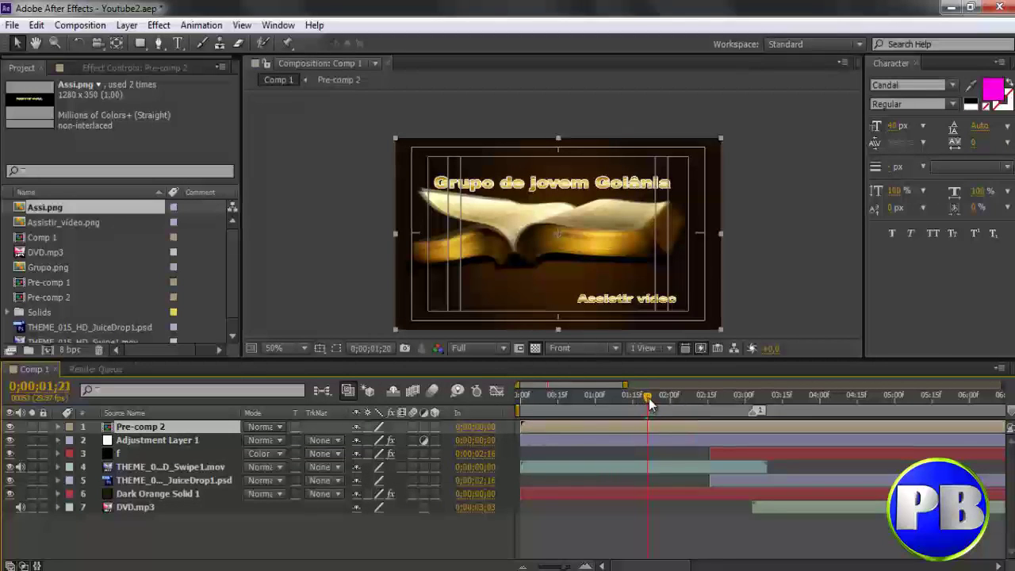
{"action": "left_click_drag", "start_coordinate": [636, 397], "coordinate": [700, 397]}
{"action": "key", "text": "Home"}
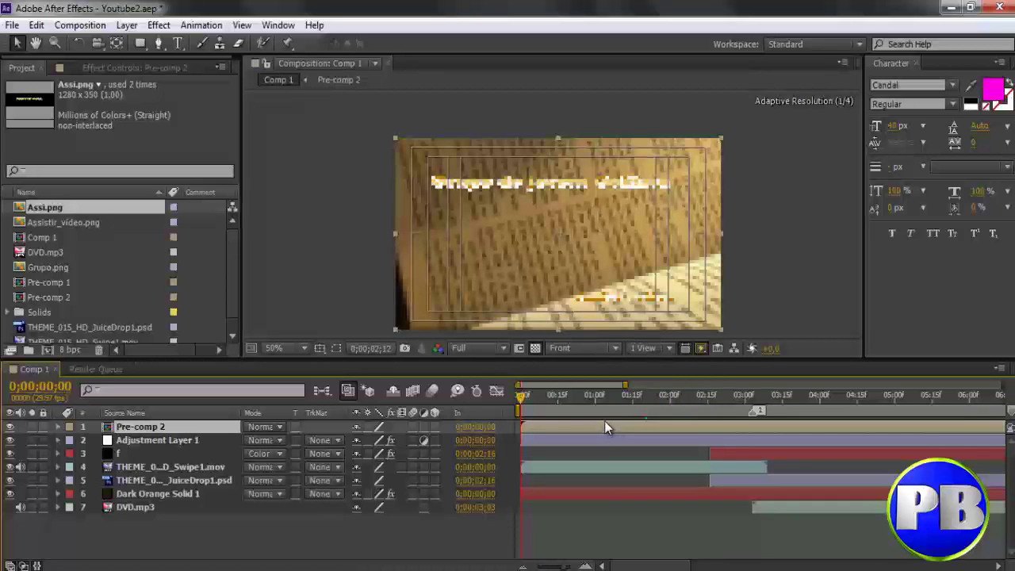
- Turn off the Title/Action Safe guides and return to the open-book frame at 0;00;01;12
{"action": "mouse_move", "coordinate": [530, 396]}
{"action": "left_mouse_down"}
{"action": "mouse_move", "coordinate": [732, 410]}
{"action": "mouse_move", "coordinate": [719, 408]}
{"action": "left_mouse_up"}
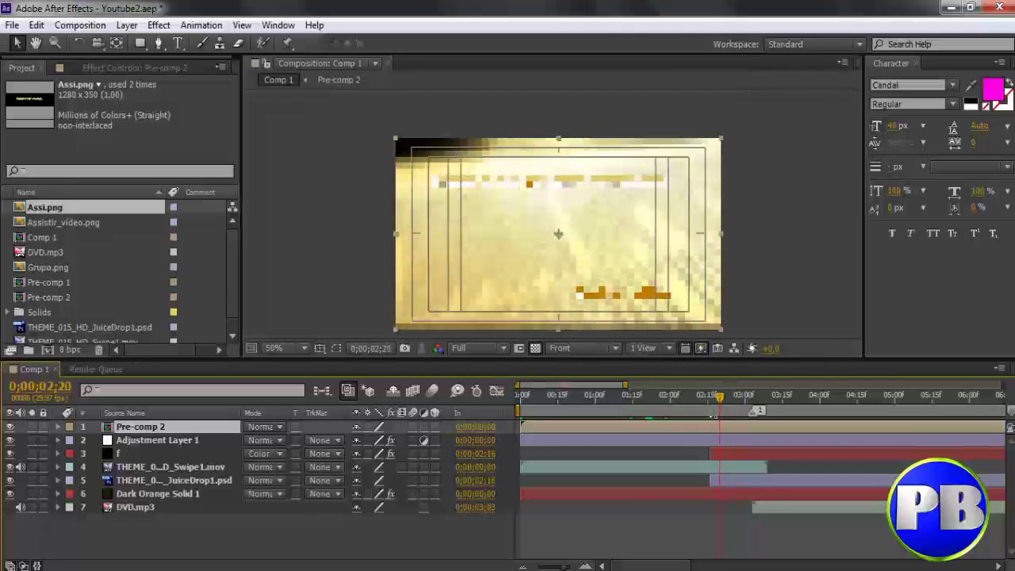
{"action": "left_click", "coordinate": [320, 348]}
{"action": "left_click", "coordinate": [331, 365]}
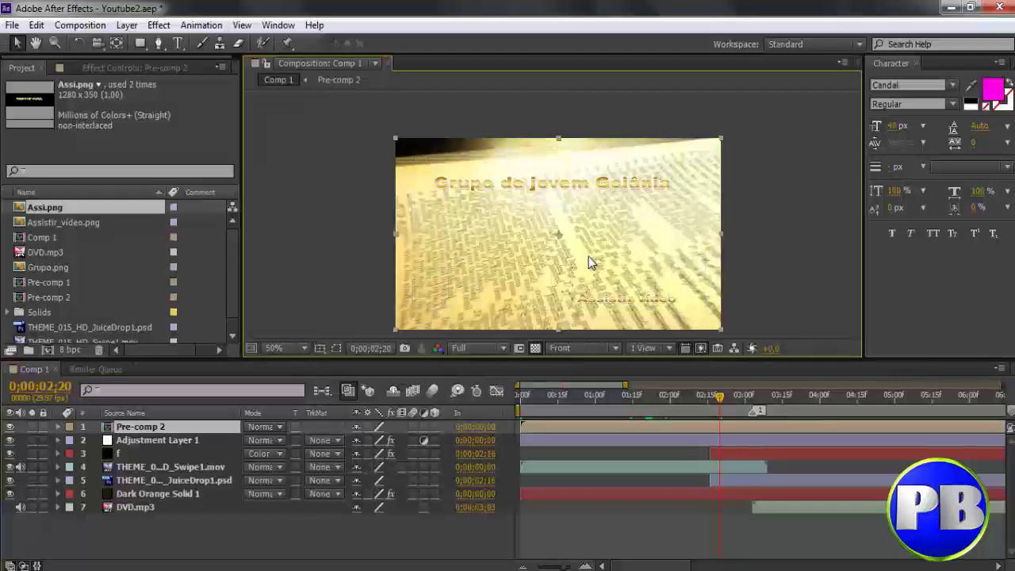
{"action": "left_click_drag", "start_coordinate": [722, 396], "coordinate": [622, 404]}
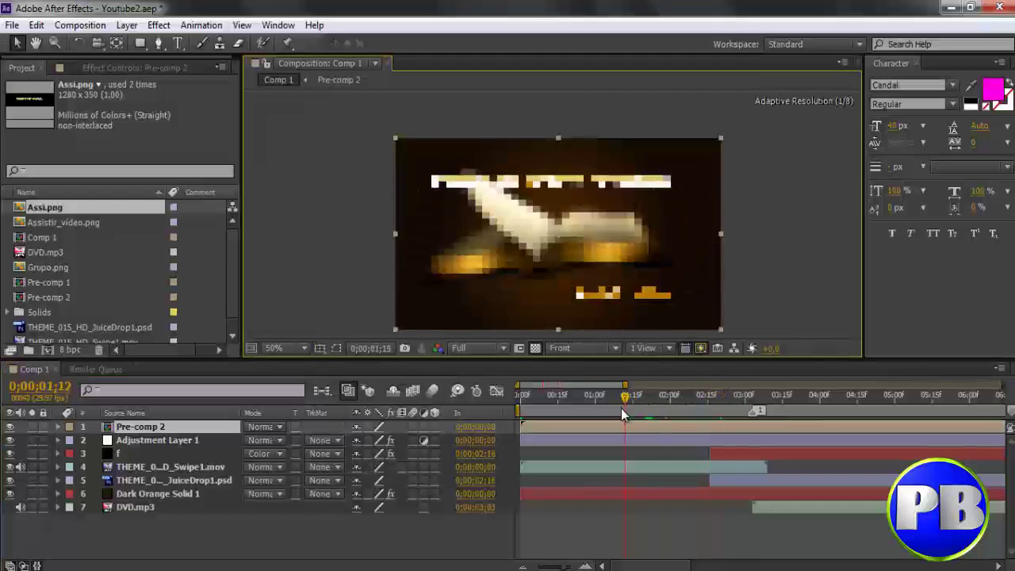
{"action": "left_click", "coordinate": [160, 43]}
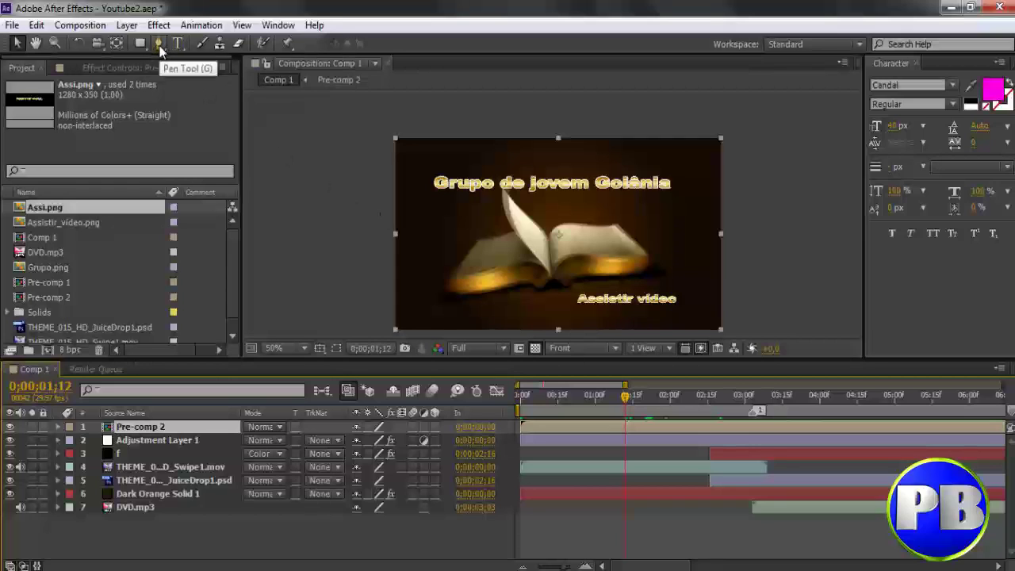
- Draw a closed four-point Pen mask on Pre-comp 2 running from the frame's top edge far below the frame
{"action": "left_click", "coordinate": [159, 44]}
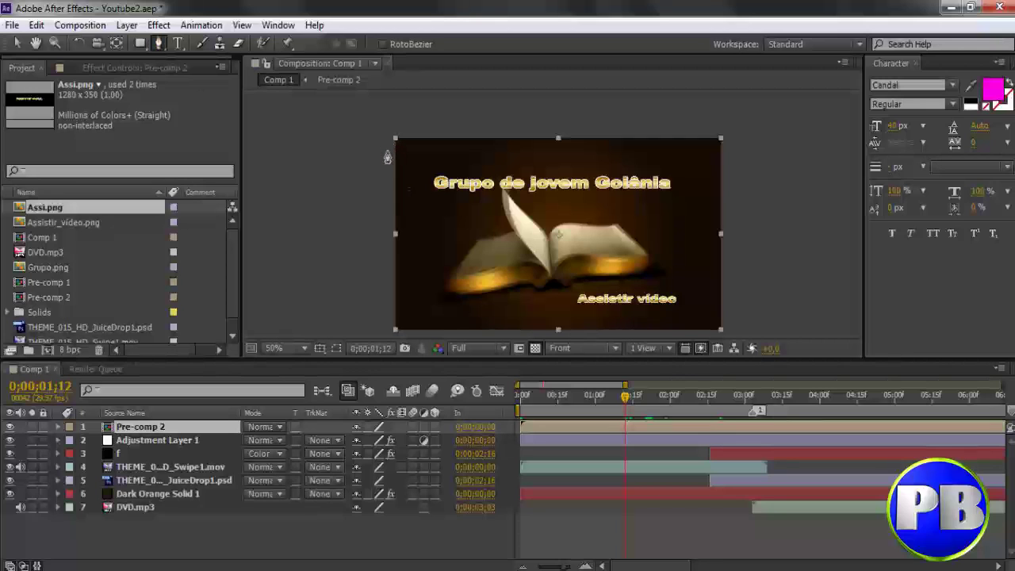
{"action": "left_click", "coordinate": [384, 147]}
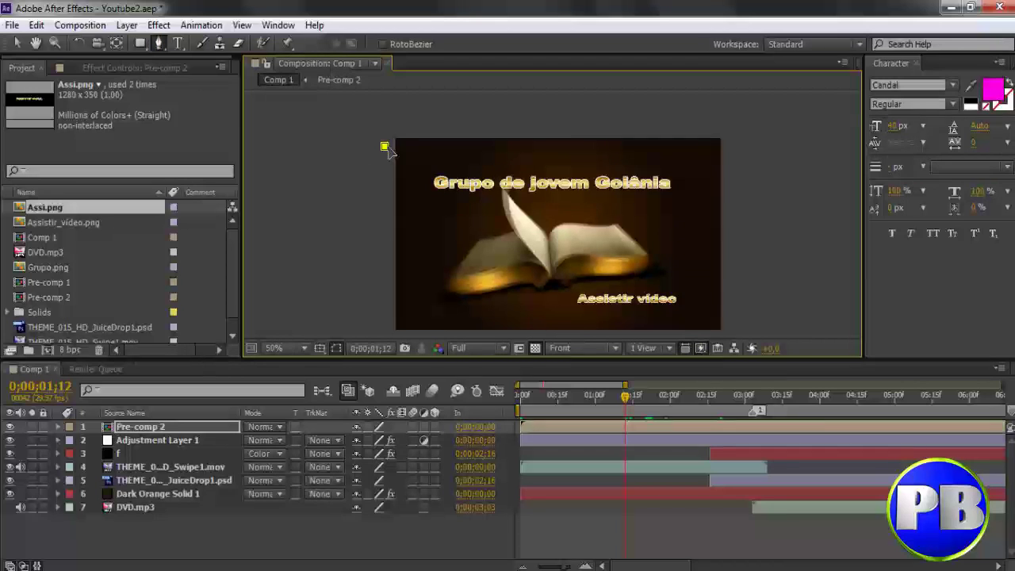
{"action": "left_click", "coordinate": [759, 146]}
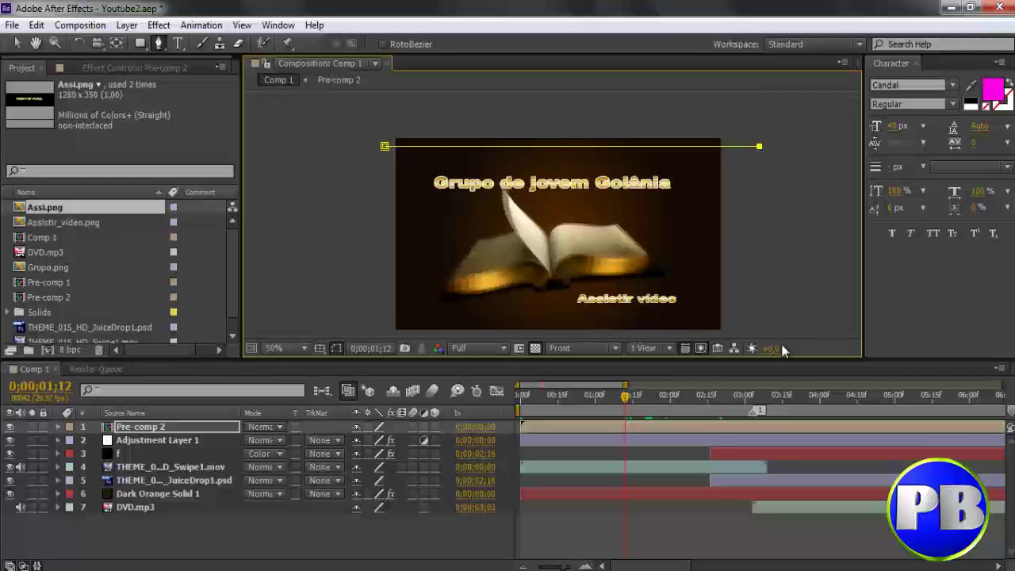
{"action": "key", "text": "comma"}
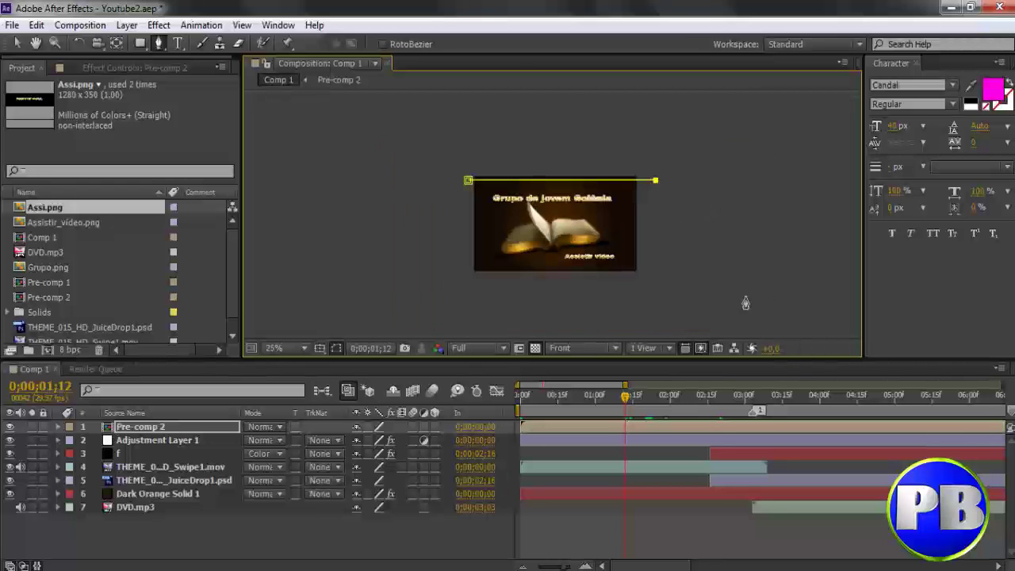
{"action": "key", "text": "comma"}
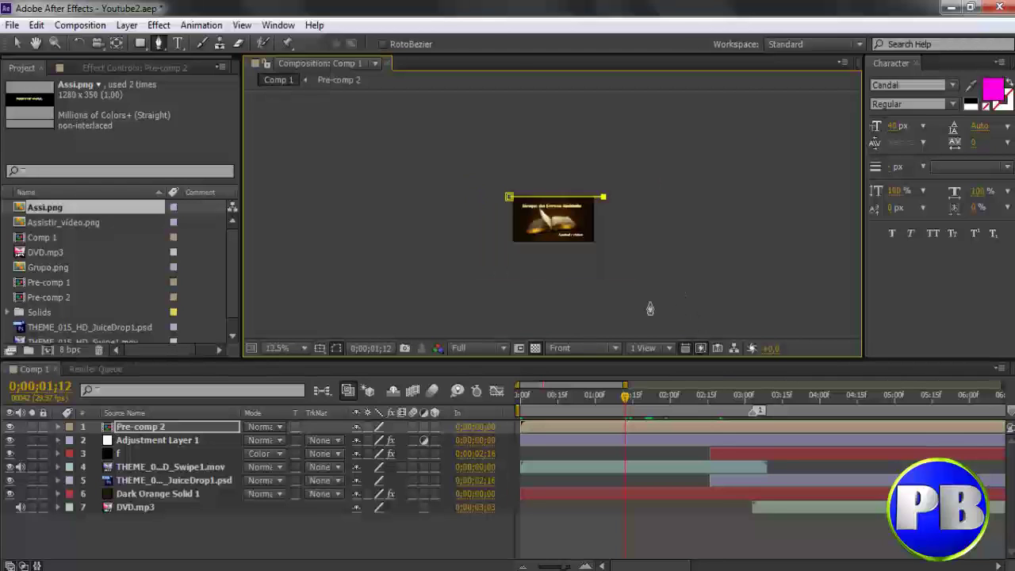
{"action": "left_click", "coordinate": [624, 308]}
{"action": "left_click", "coordinate": [479, 314]}
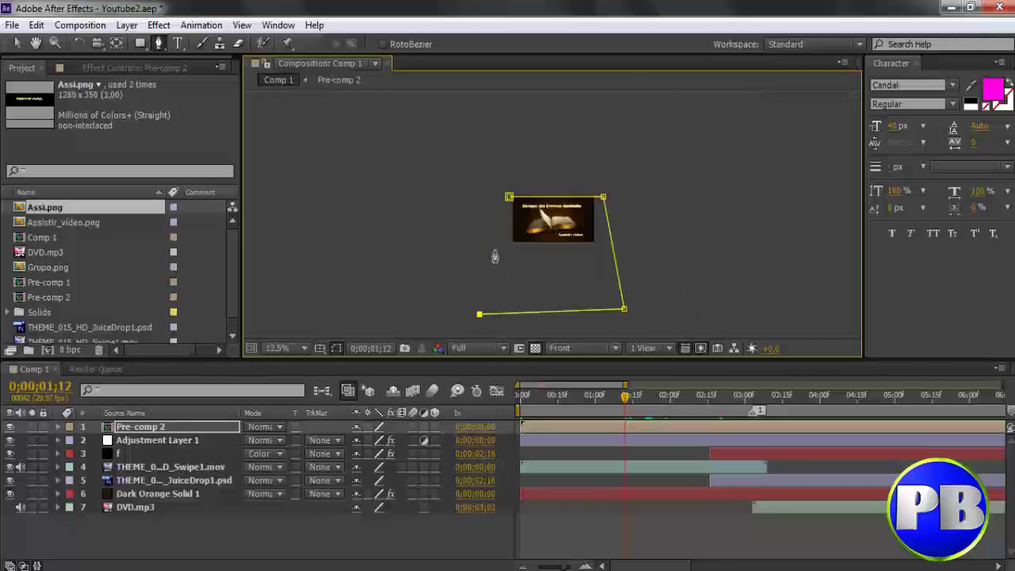
{"action": "left_click", "coordinate": [507, 198]}
{"action": "key", "text": "slash"}
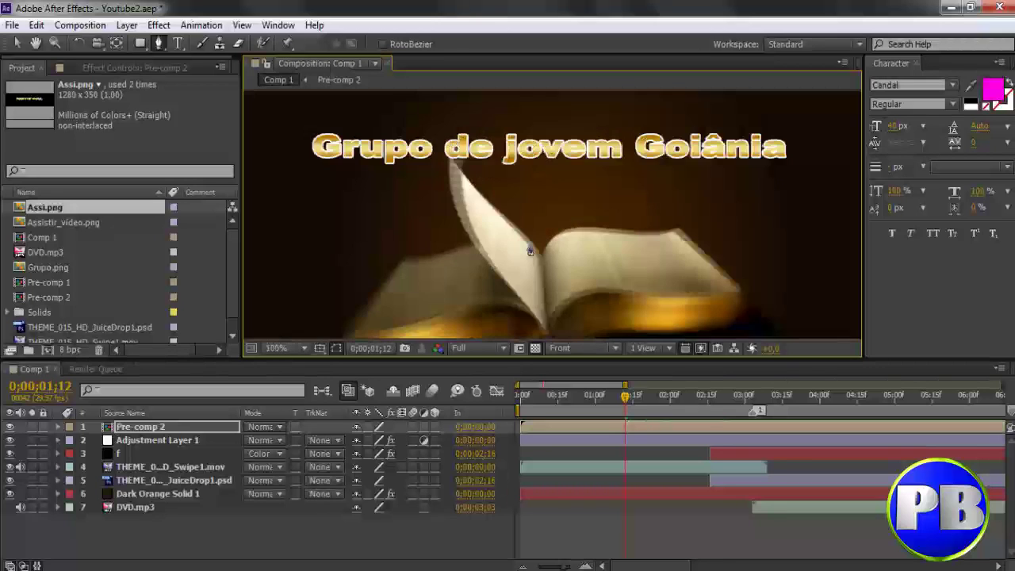
{"action": "key", "text": "comma"}
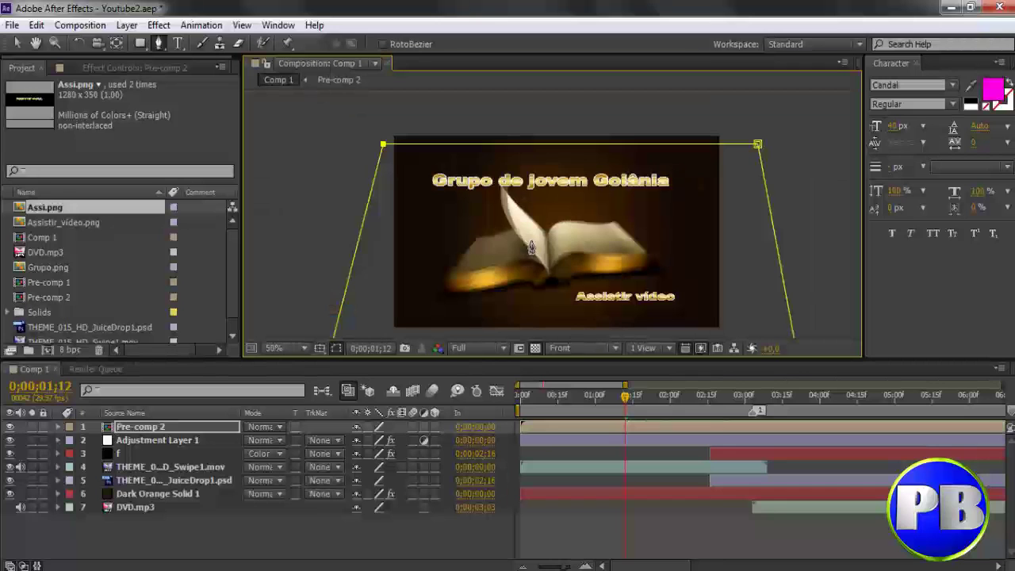
- Set Pre-comp 2's Mask 1 mode to Subtract
{"action": "left_click", "coordinate": [57, 427]}
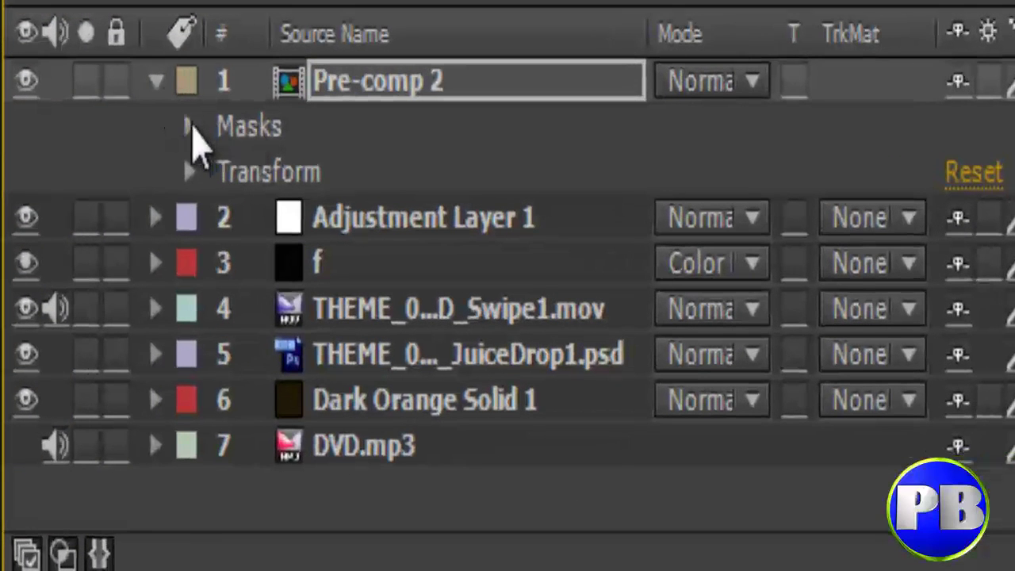
{"action": "left_click", "coordinate": [189, 127]}
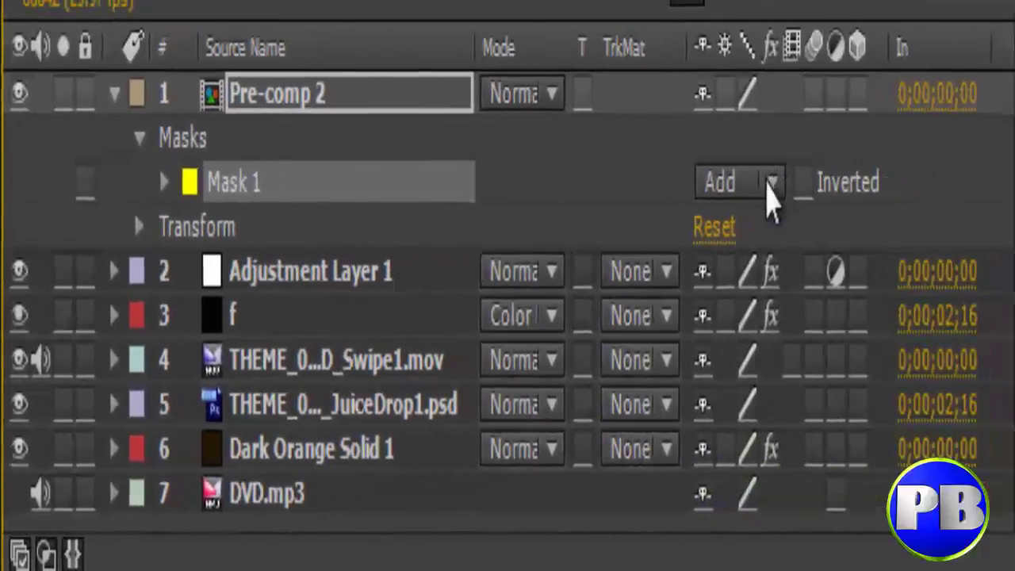
{"action": "left_click", "coordinate": [991, 172]}
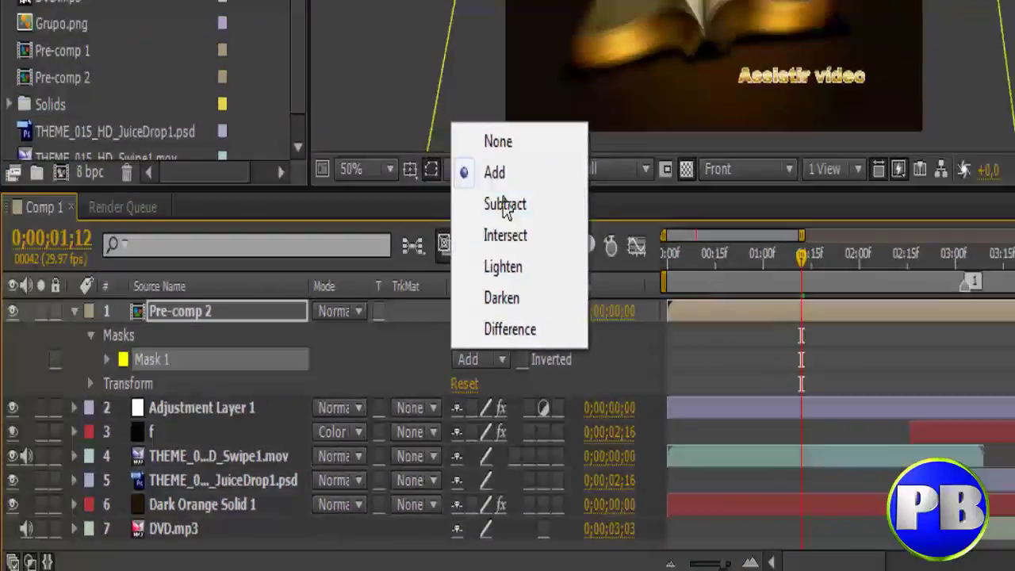
{"action": "left_click", "coordinate": [601, 91]}
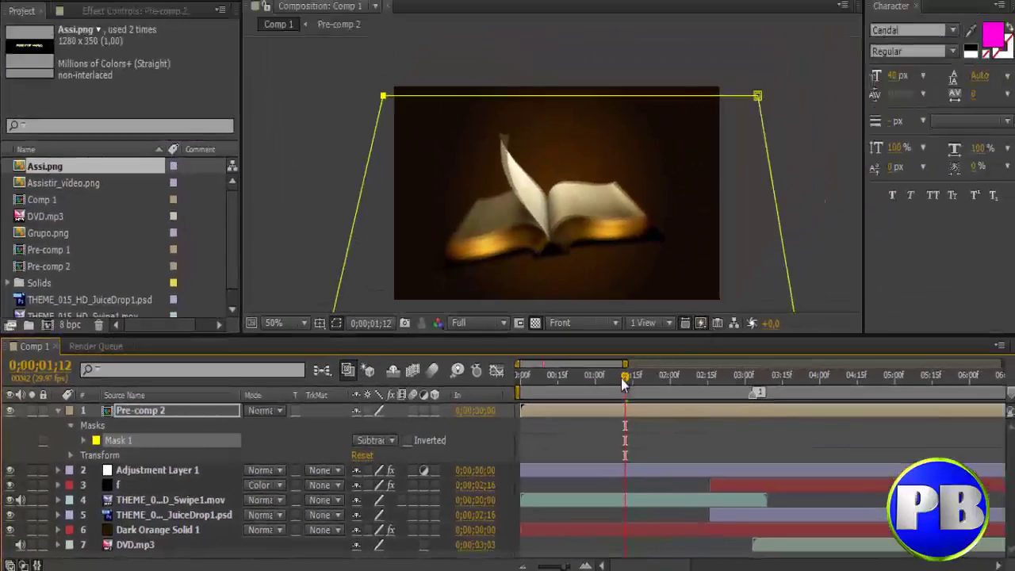
- At a later frame, move the mask's top-left and top-right corners toward the Bible image's top
{"action": "left_click_drag", "start_coordinate": [634, 377], "coordinate": [719, 402]}
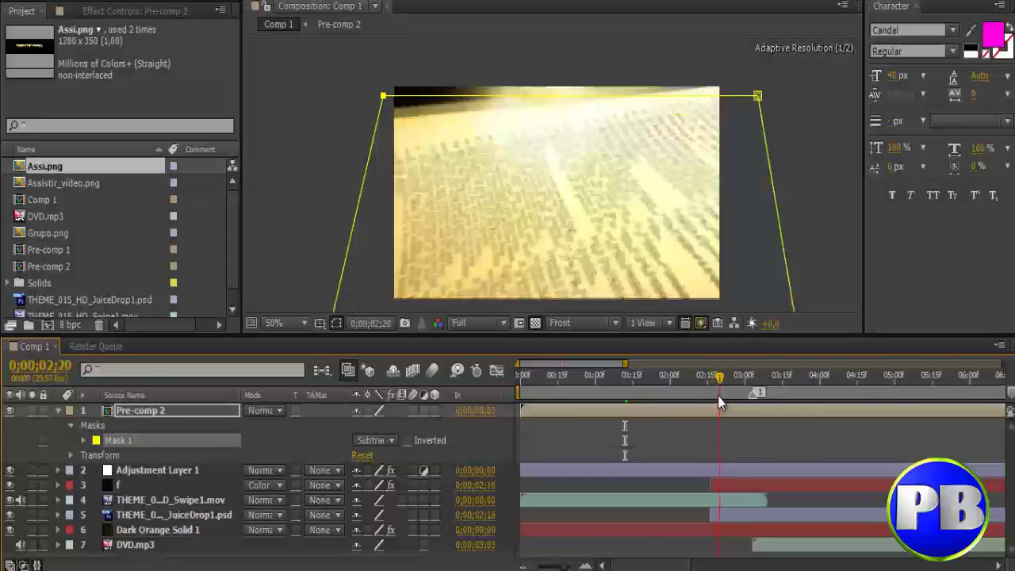
{"action": "double_click", "coordinate": [385, 102]}
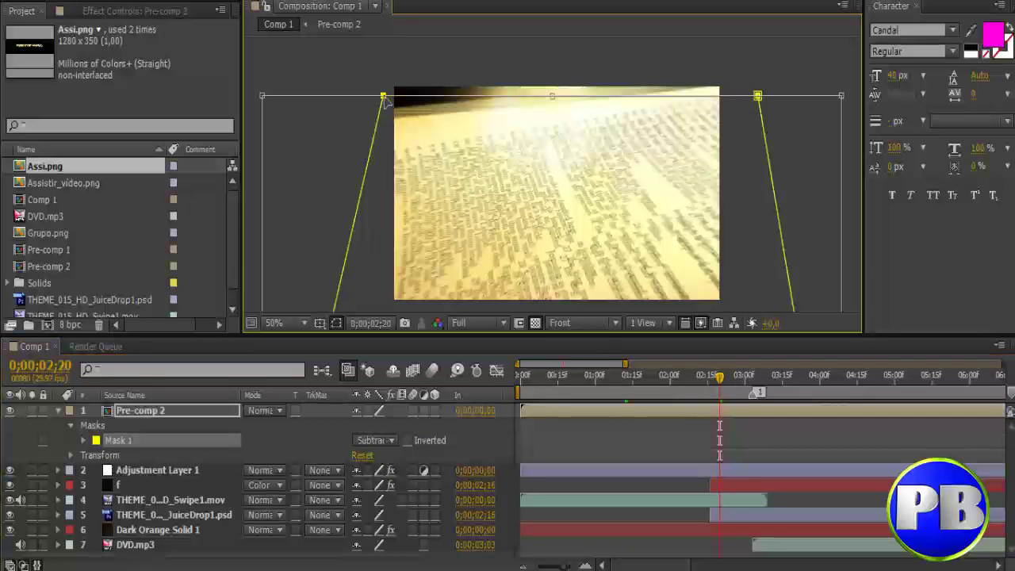
{"action": "key", "text": "Return"}
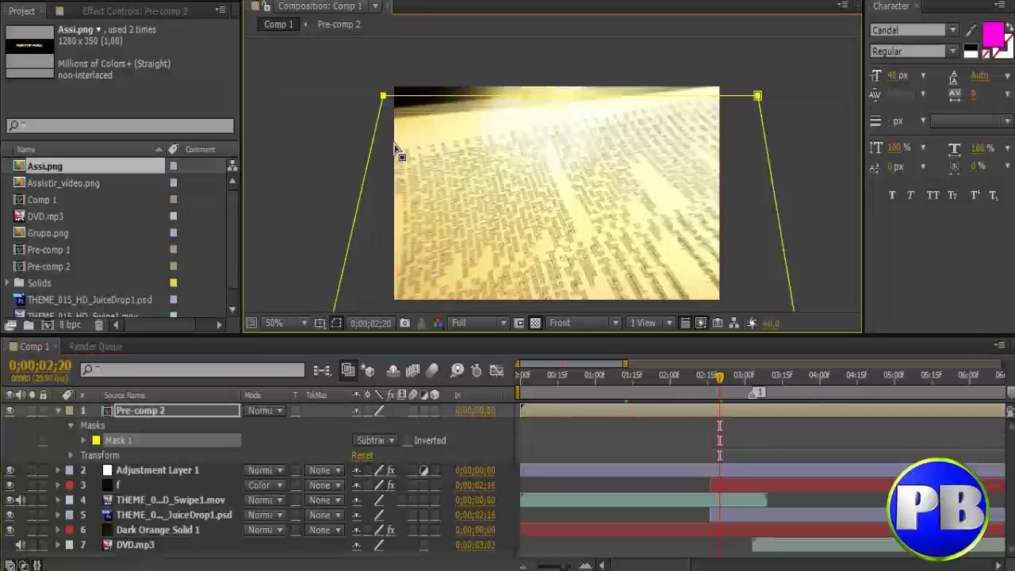
{"action": "left_click_drag", "start_coordinate": [383, 98], "coordinate": [383, 109]}
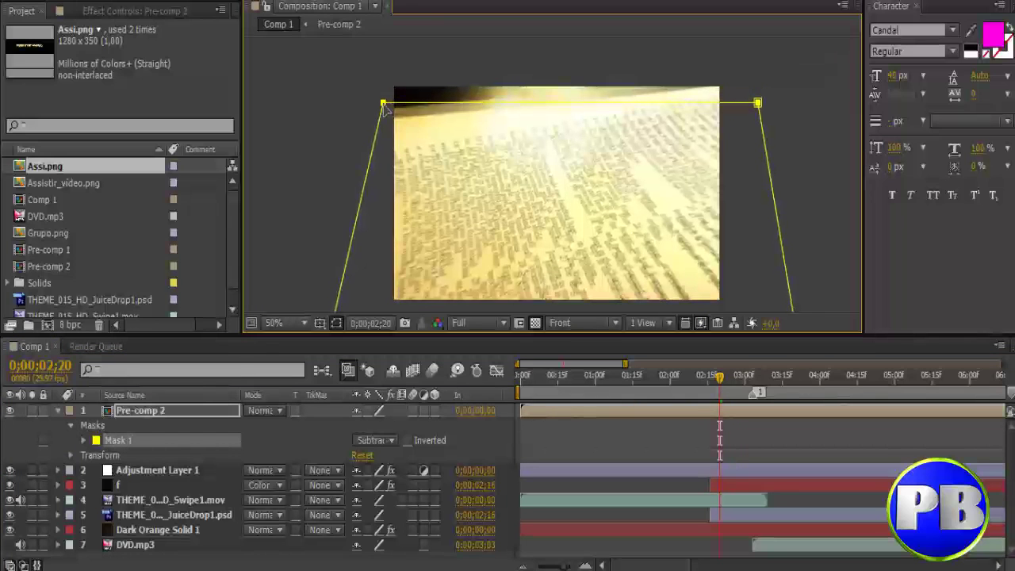
{"action": "double_click", "coordinate": [384, 119]}
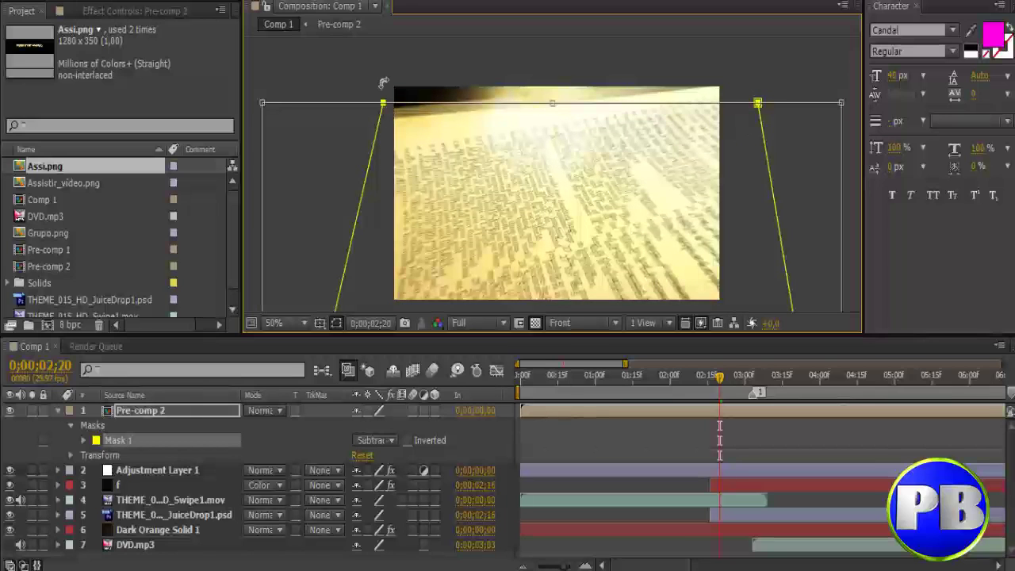
{"action": "key", "text": "Return"}
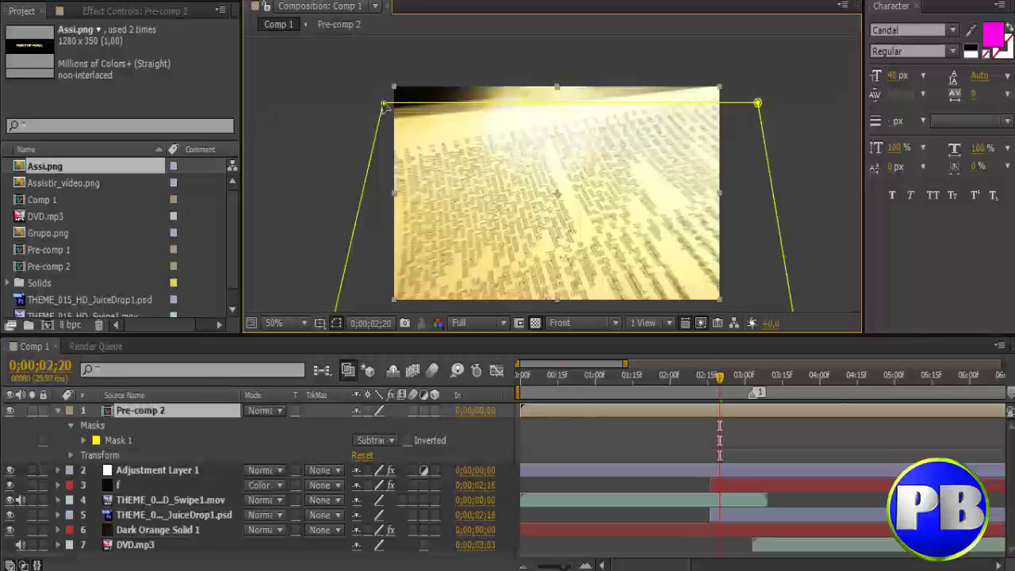
{"action": "left_click_drag", "start_coordinate": [383, 107], "coordinate": [384, 80]}
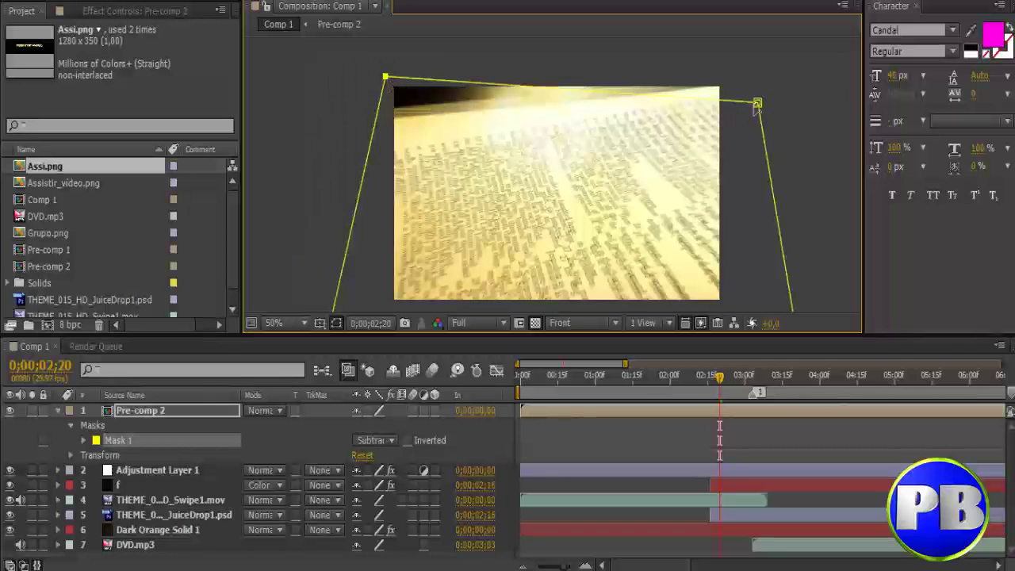
{"action": "left_click_drag", "start_coordinate": [758, 103], "coordinate": [752, 76]}
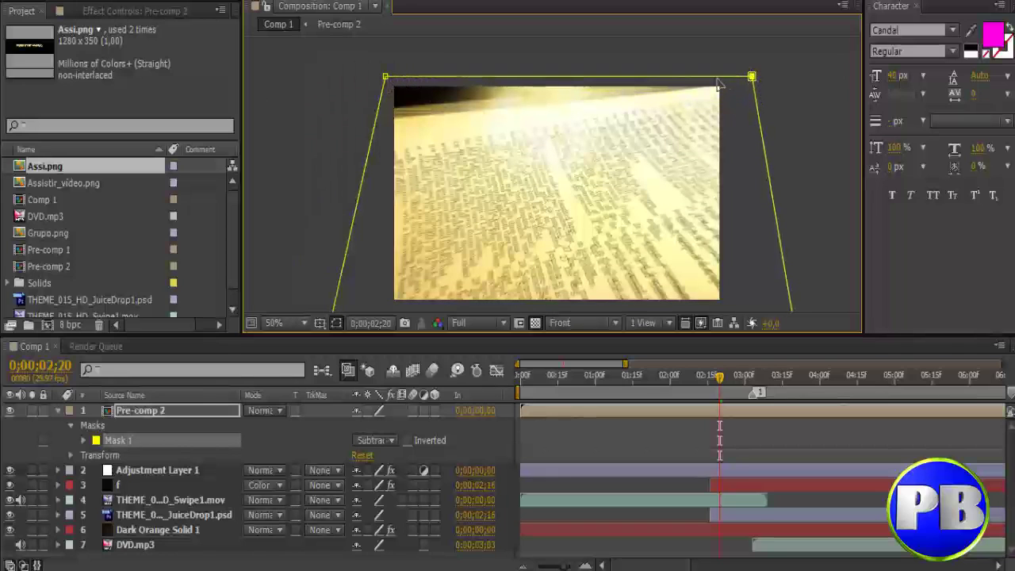
{"action": "left_click_drag", "start_coordinate": [386, 78], "coordinate": [385, 111]}
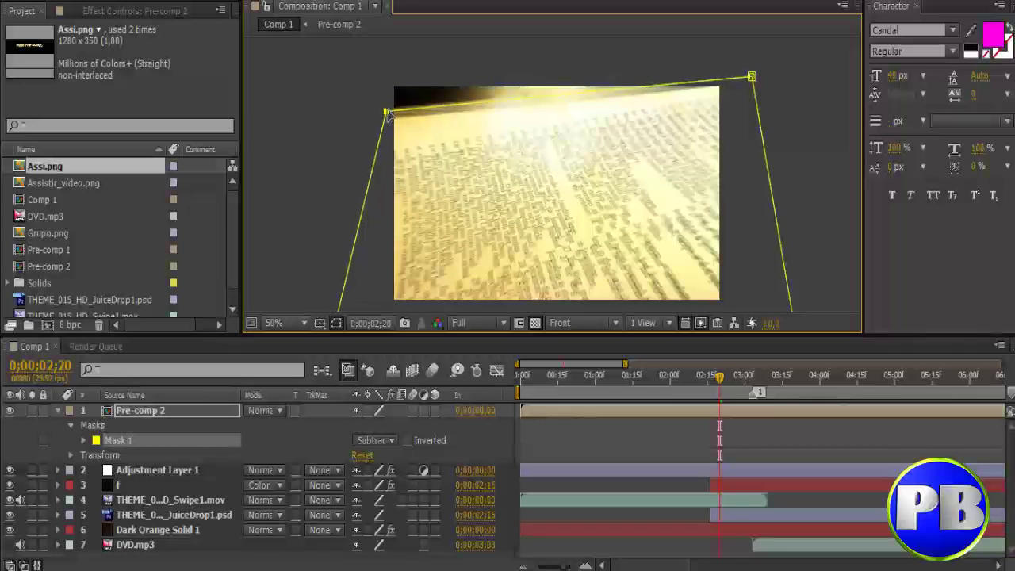
{"action": "left_click", "coordinate": [318, 169]}
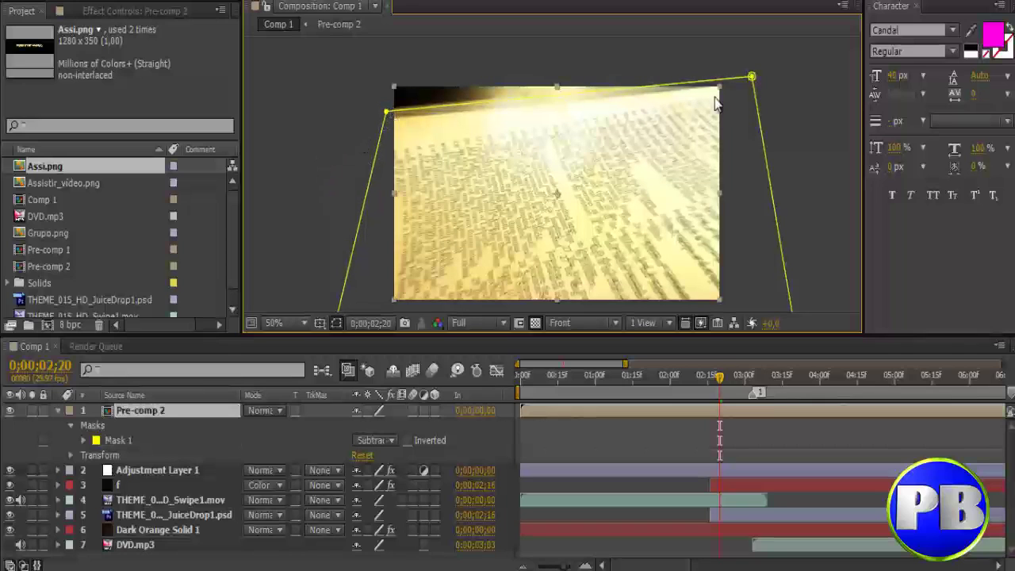
- Reselect Mask 1 and fine-tune its top-right corner along the book's slanted top edge
{"action": "left_click_drag", "start_coordinate": [752, 77], "coordinate": [749, 80]}
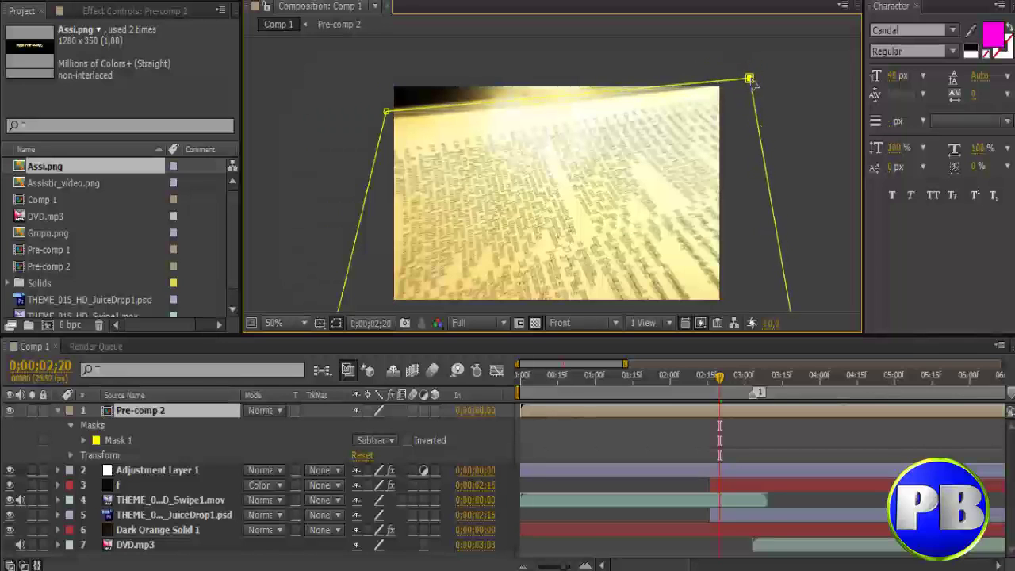
{"action": "left_click", "coordinate": [804, 86]}
{"action": "left_click", "coordinate": [717, 121]}
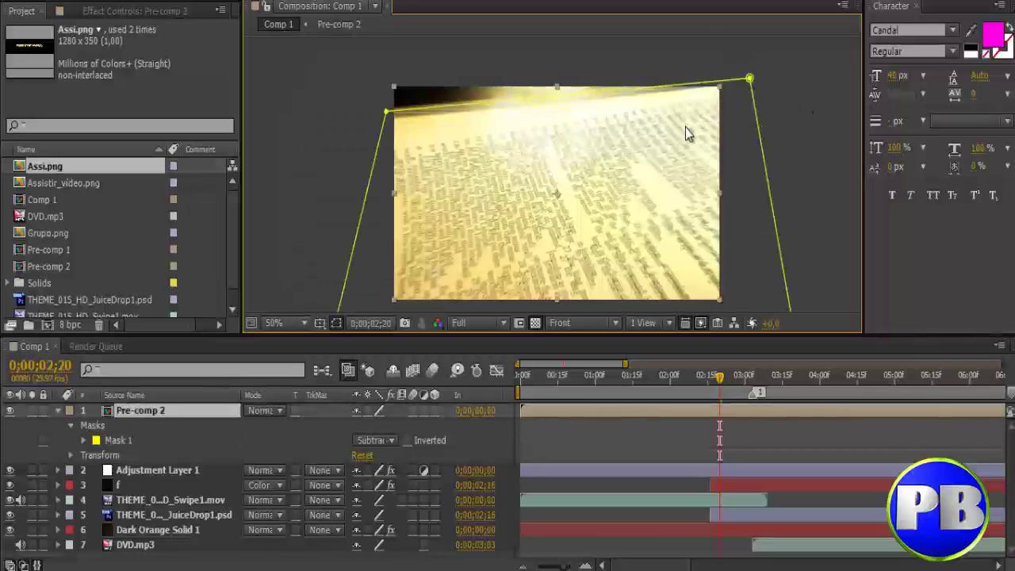
{"action": "left_click", "coordinate": [122, 443]}
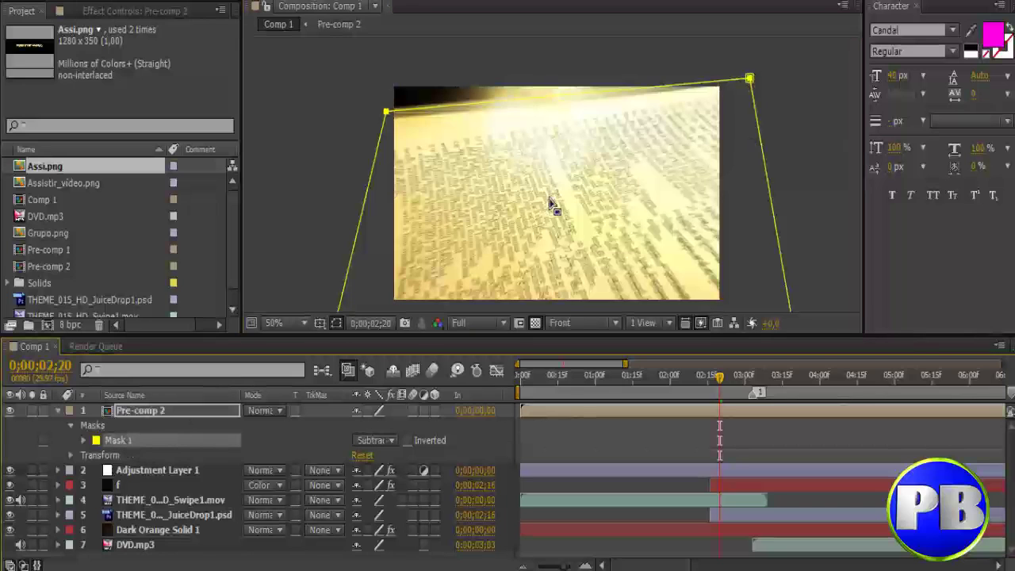
{"action": "left_click_drag", "start_coordinate": [750, 83], "coordinate": [750, 79]}
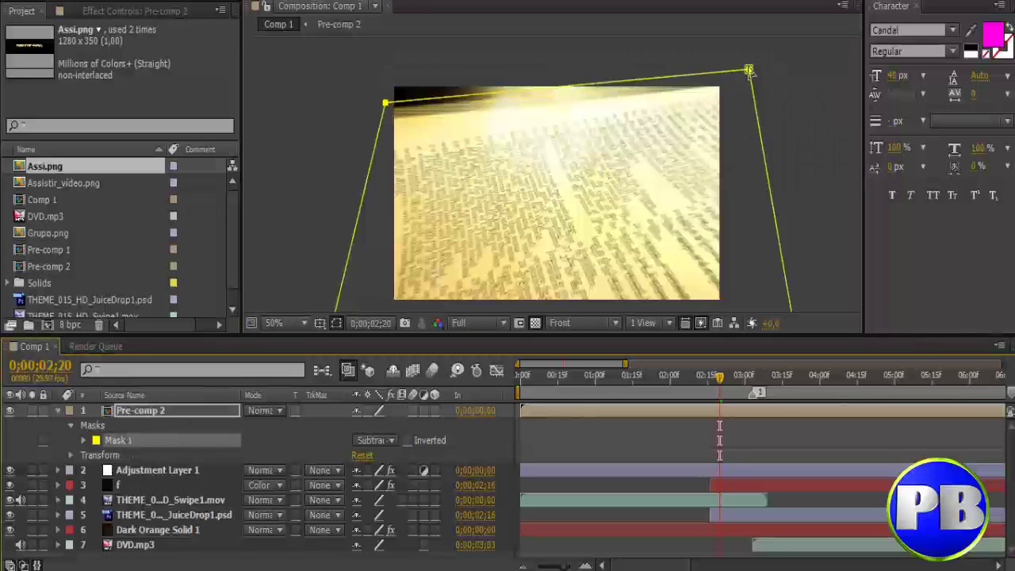
{"action": "left_click", "coordinate": [747, 115]}
{"action": "left_click_drag", "start_coordinate": [749, 76], "coordinate": [747, 78]}
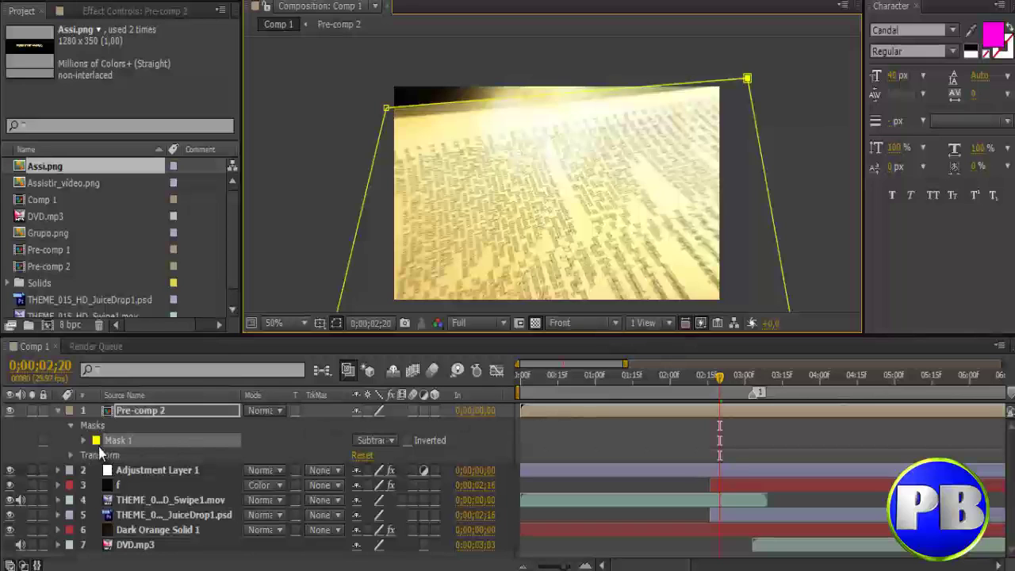
- Turn on Mask Path keyframing at 0;00;02;20 and lower the top-left corner slightly
{"action": "left_click", "coordinate": [83, 440]}
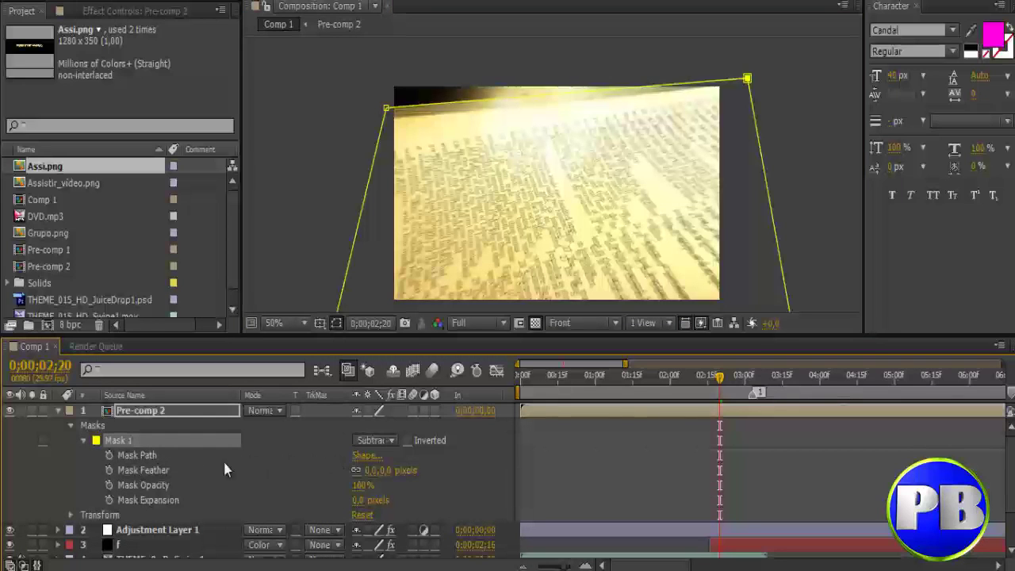
{"action": "left_click", "coordinate": [109, 456]}
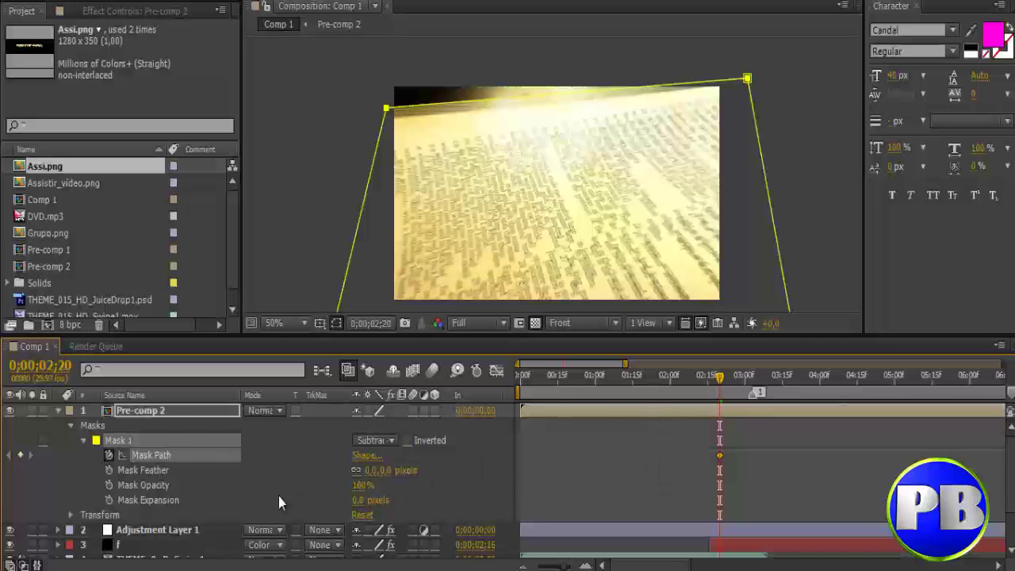
{"action": "left_click", "coordinate": [718, 457]}
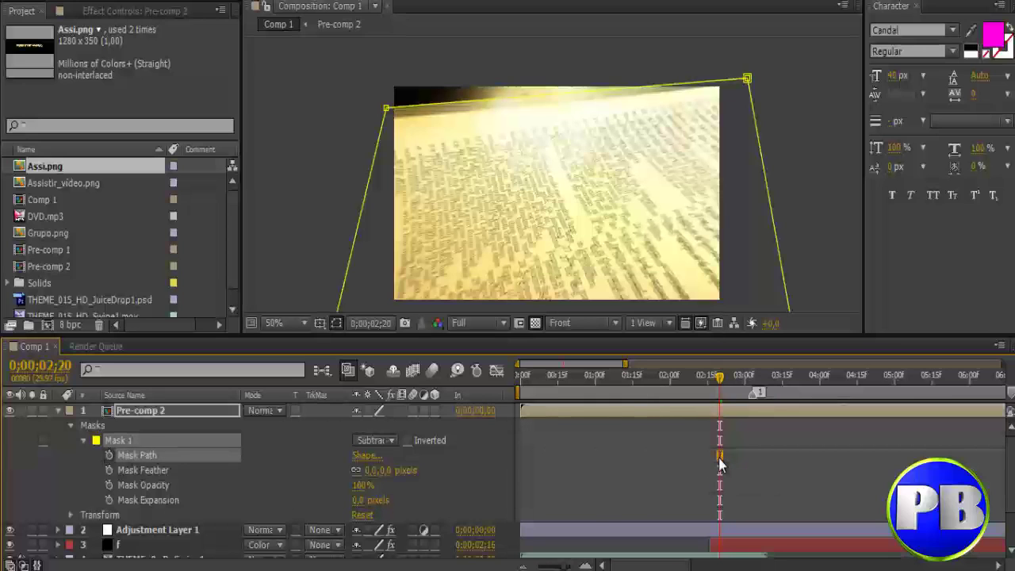
{"action": "left_click", "coordinate": [388, 137]}
{"action": "left_click_drag", "start_coordinate": [388, 111], "coordinate": [387, 117]}
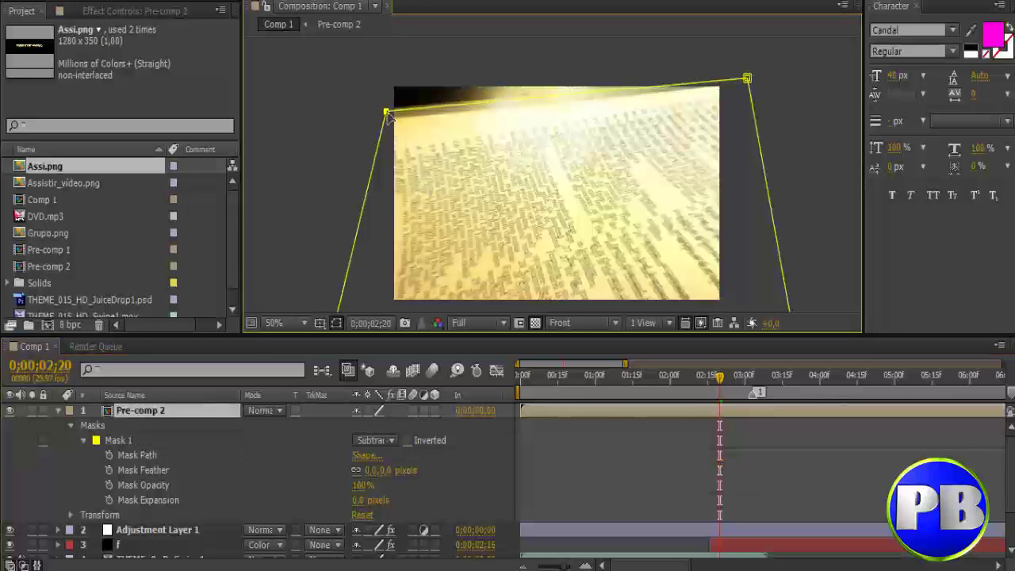
{"action": "left_click", "coordinate": [747, 79]}
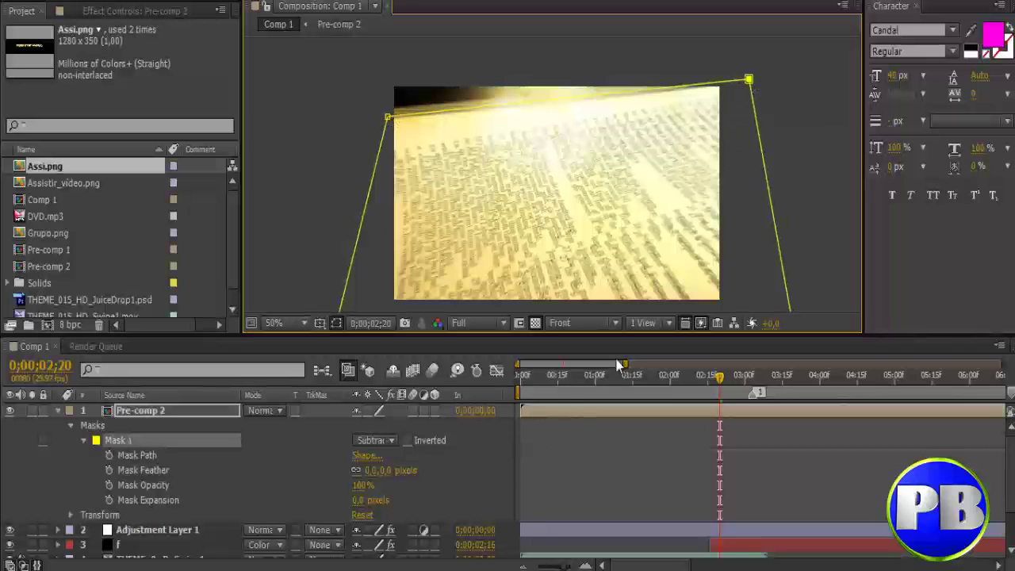
{"action": "left_click", "coordinate": [109, 454]}
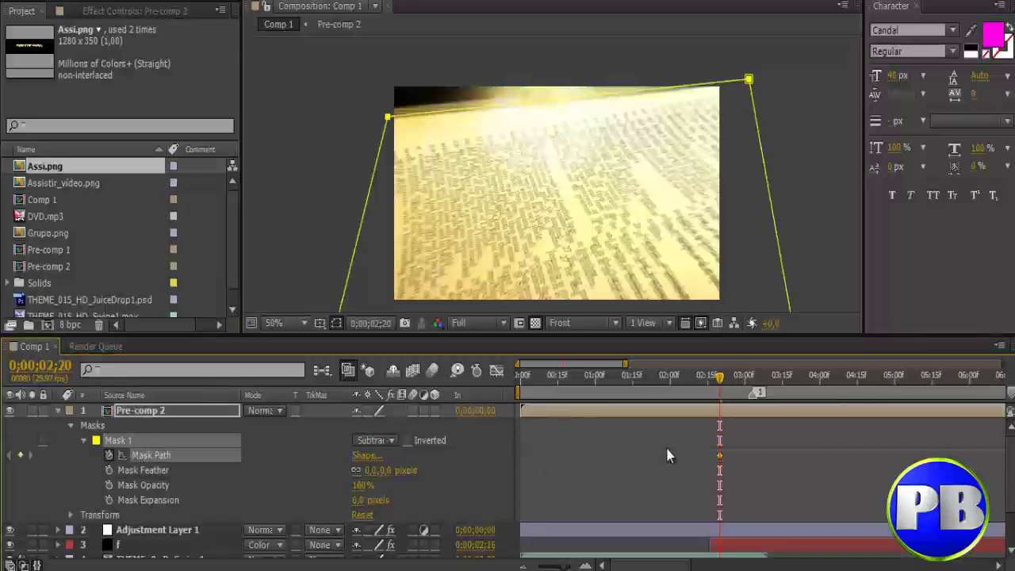
- Over the next two frames, lower the mask's top-left and top-right corners to follow the turning page
{"action": "key", "text": "Page_Down"}
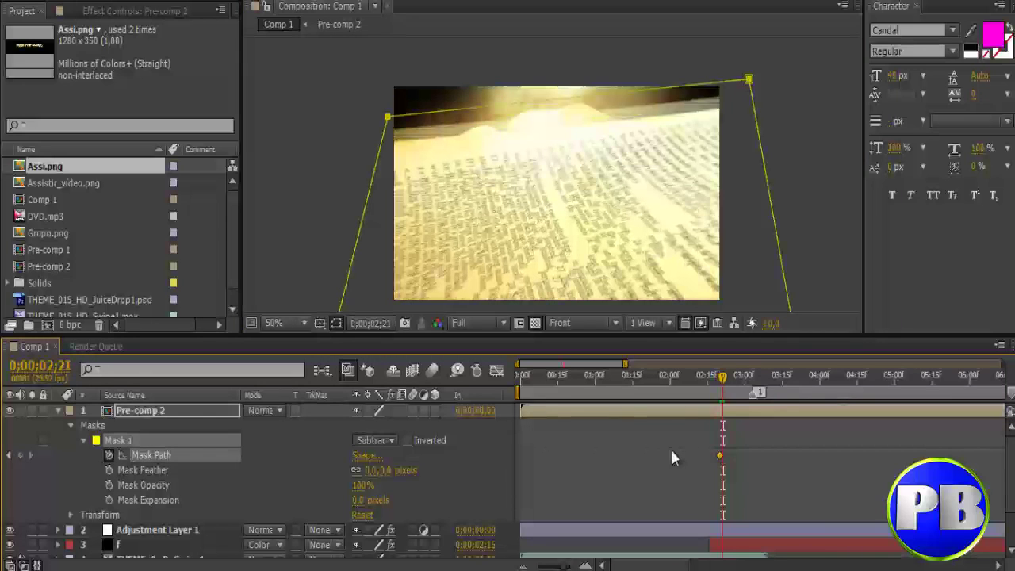
{"action": "left_click", "coordinate": [706, 170]}
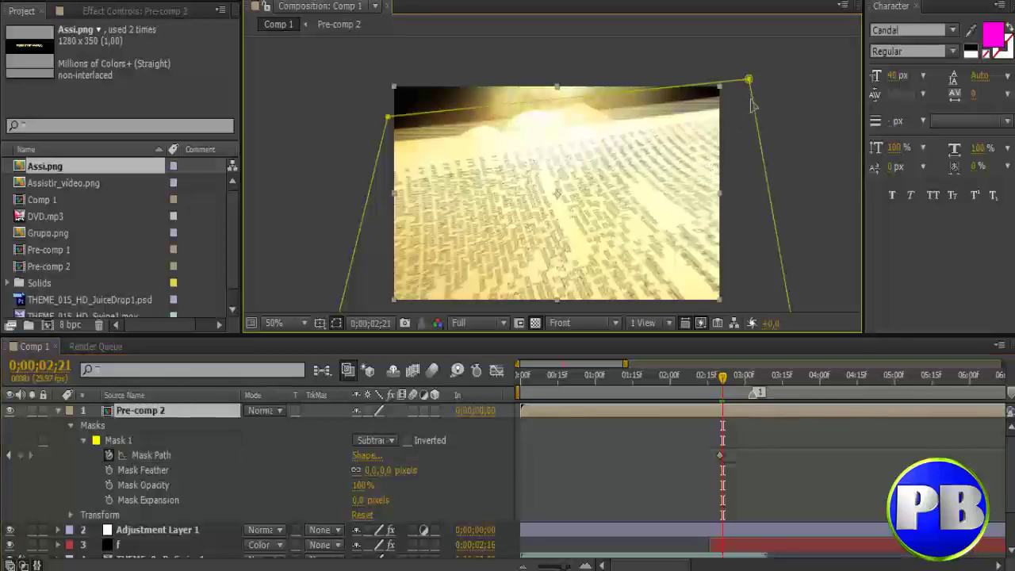
{"action": "left_click", "coordinate": [753, 103]}
{"action": "left_click_drag", "start_coordinate": [749, 83], "coordinate": [753, 99]}
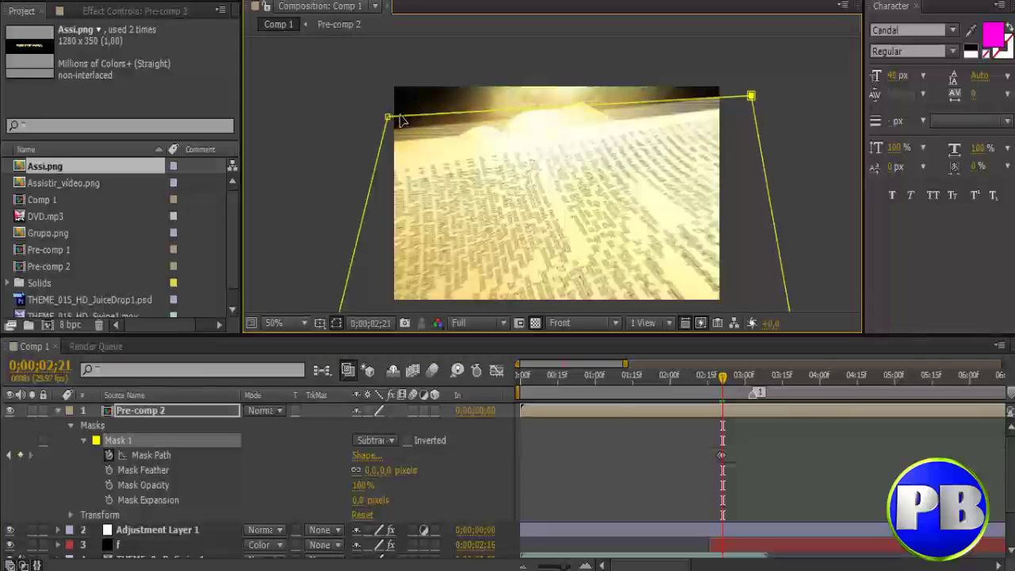
{"action": "left_click_drag", "start_coordinate": [388, 118], "coordinate": [391, 141]}
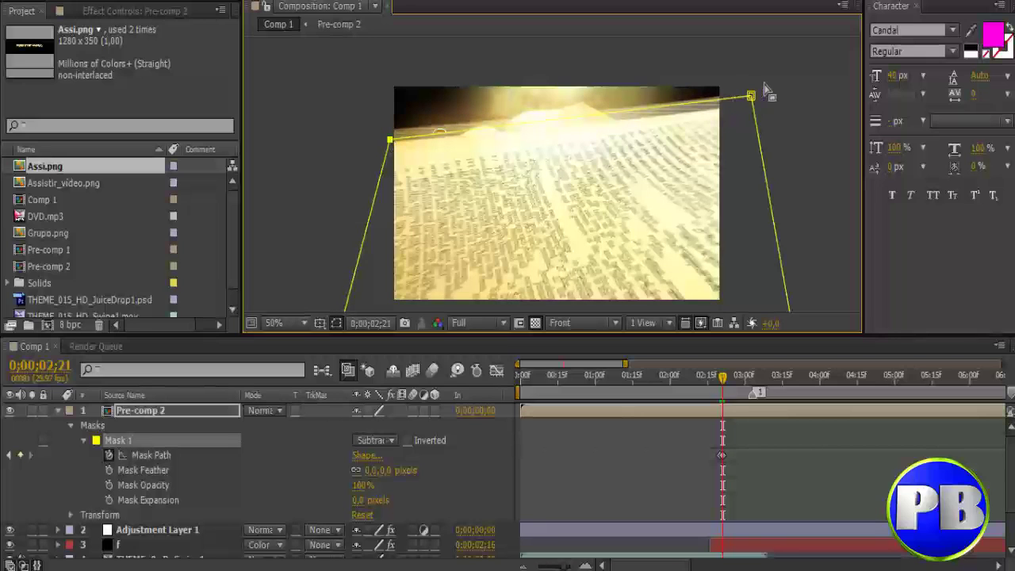
{"action": "left_click_drag", "start_coordinate": [751, 97], "coordinate": [753, 101]}
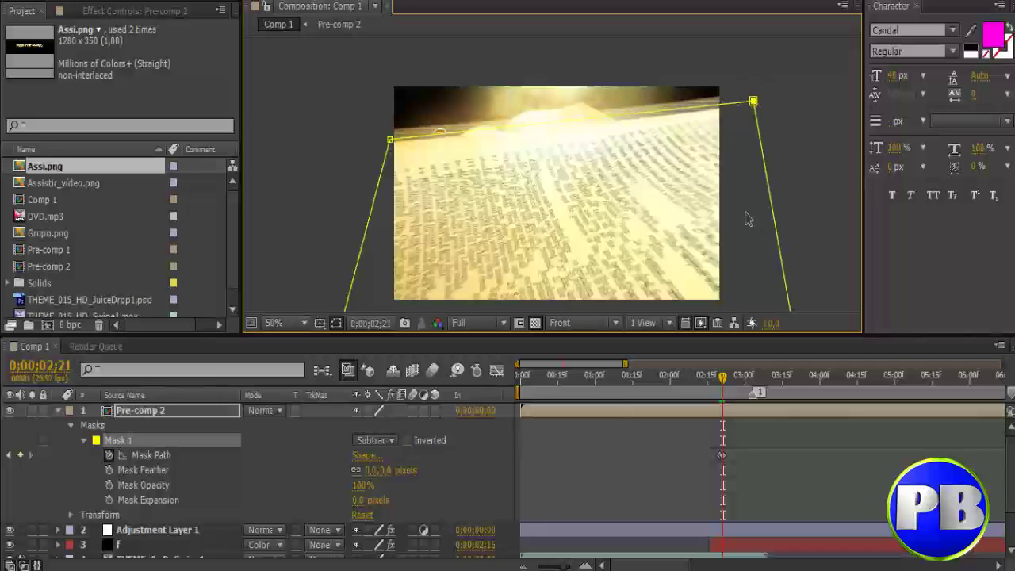
{"action": "key", "text": "Page_Down"}
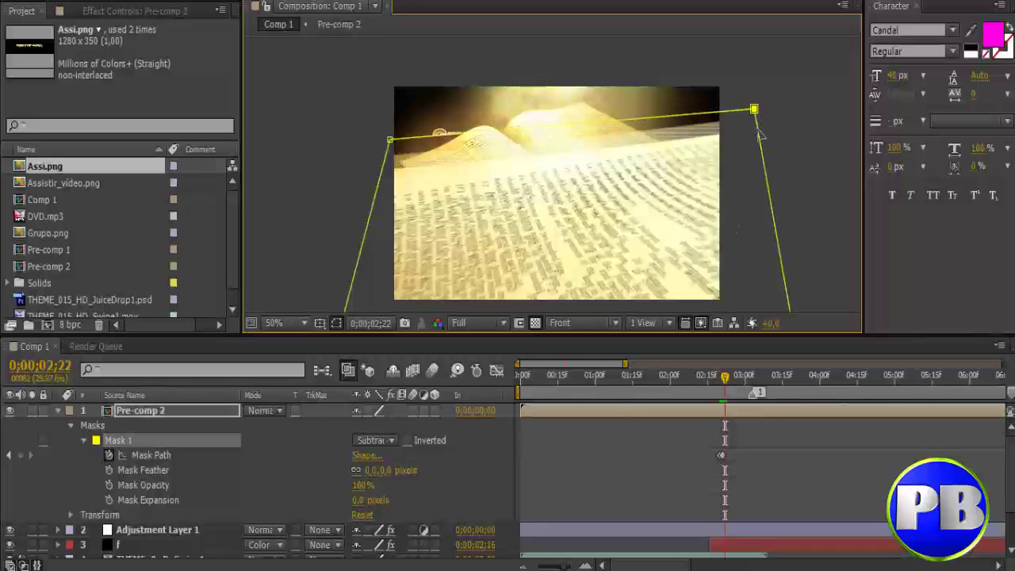
{"action": "left_click_drag", "start_coordinate": [755, 103], "coordinate": [762, 140]}
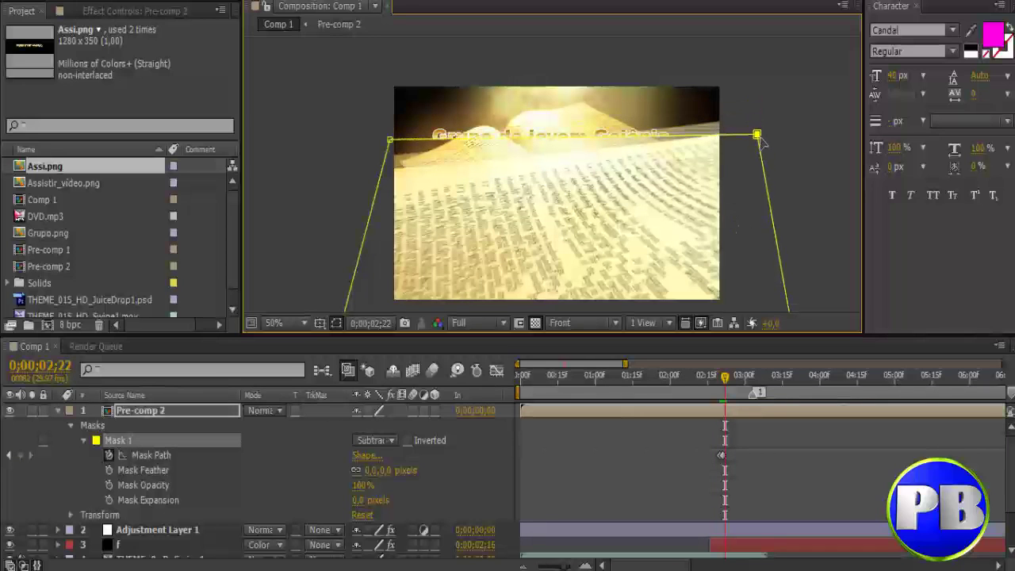
{"action": "left_click_drag", "start_coordinate": [391, 142], "coordinate": [393, 176]}
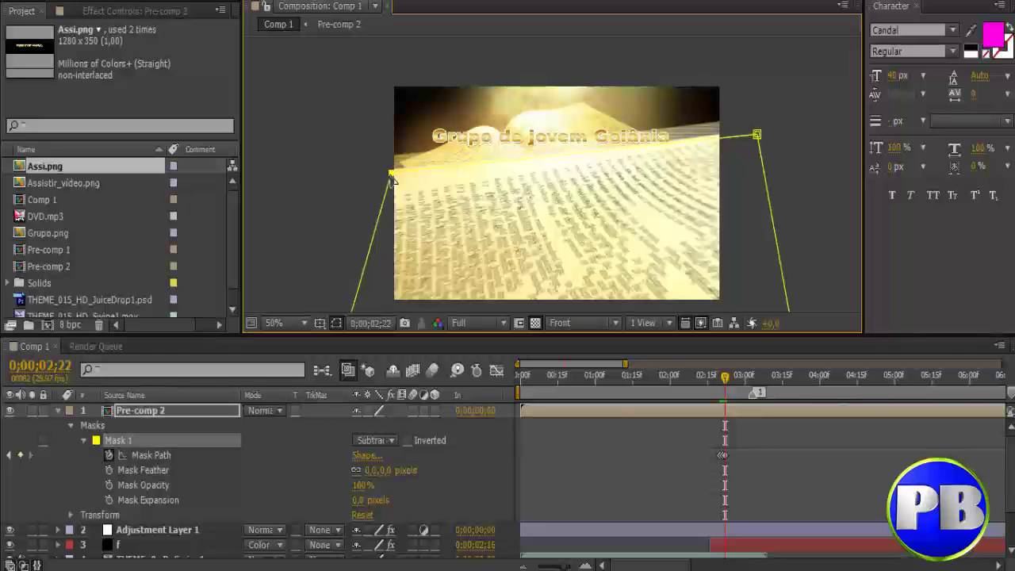
- Keep lowering both top mask corners frame by frame through 0;00;02;25
{"action": "key", "text": "Page_Down"}
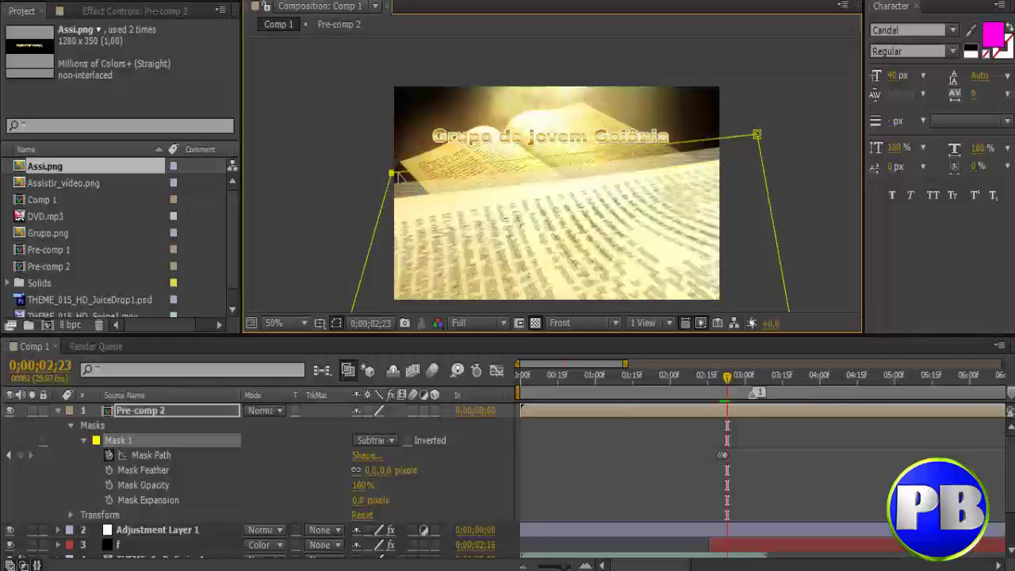
{"action": "left_click_drag", "start_coordinate": [394, 178], "coordinate": [393, 204]}
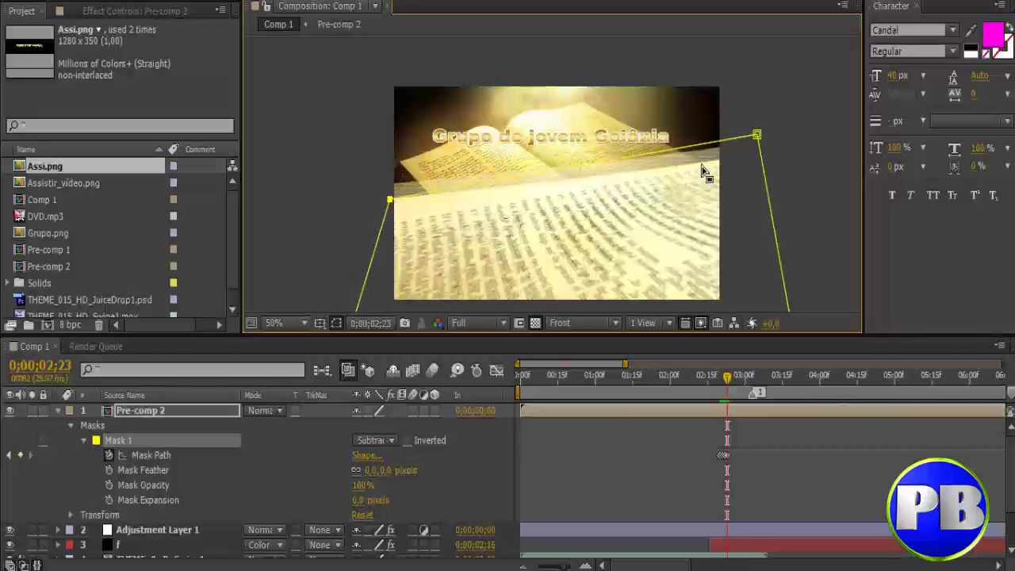
{"action": "left_click_drag", "start_coordinate": [757, 135], "coordinate": [758, 155]}
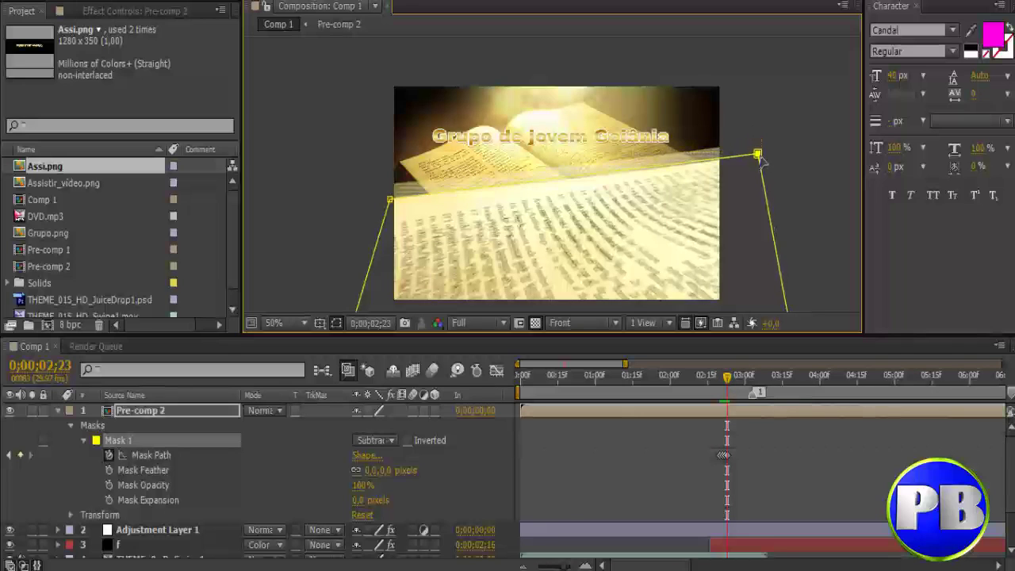
{"action": "key", "text": "Page_Down"}
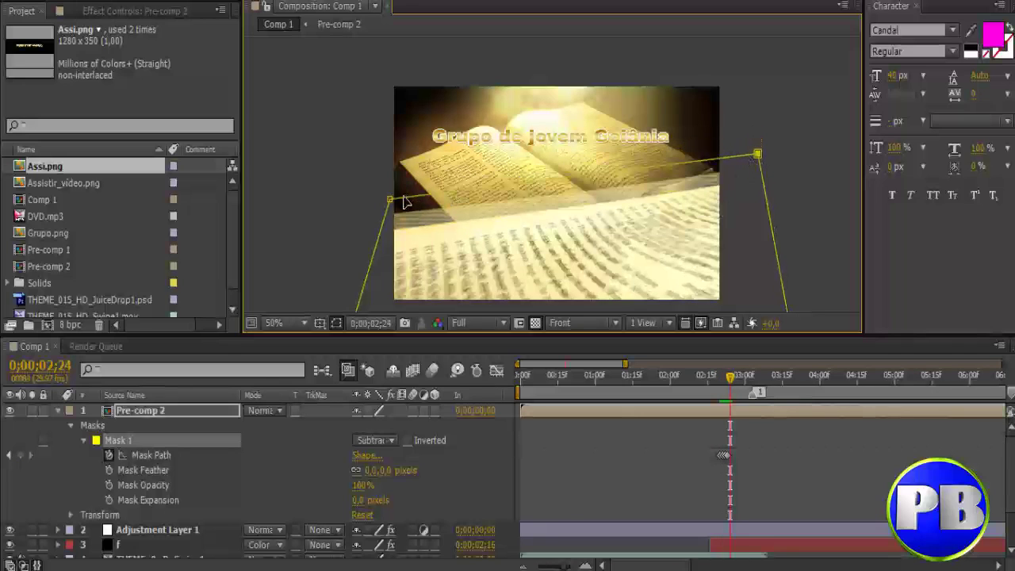
{"action": "left_click_drag", "start_coordinate": [392, 202], "coordinate": [389, 237]}
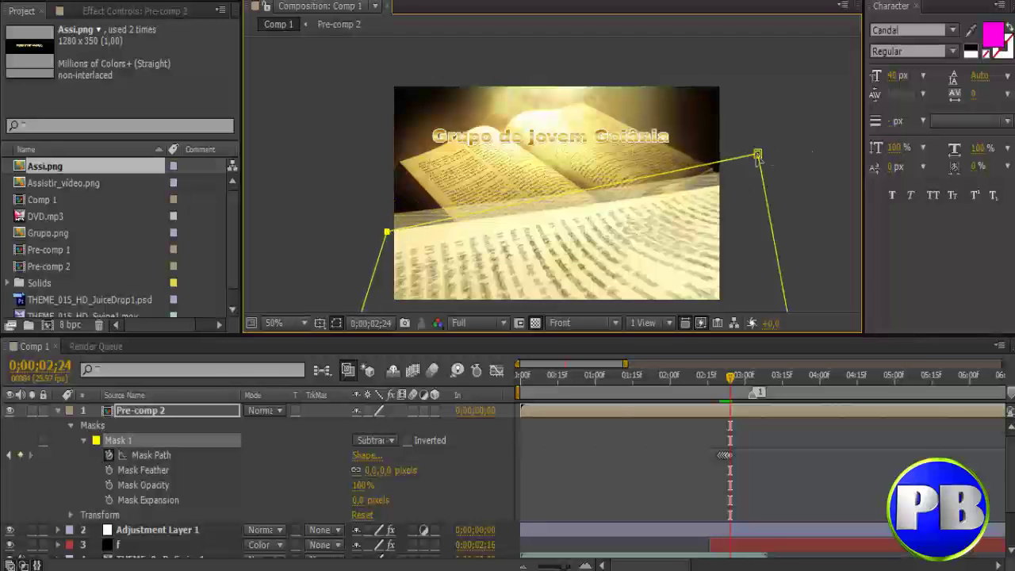
{"action": "left_click_drag", "start_coordinate": [758, 154], "coordinate": [761, 182]}
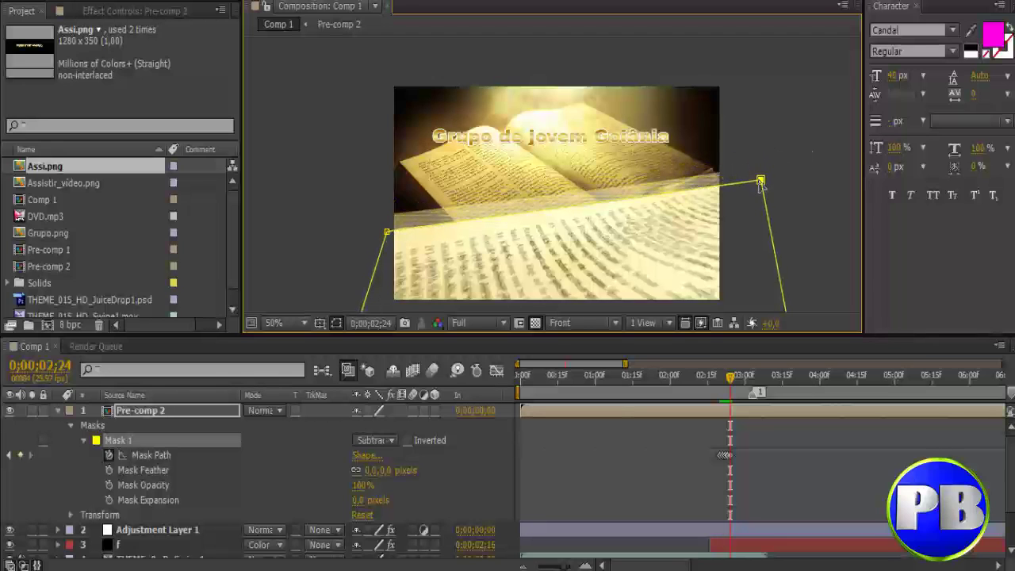
{"action": "key", "text": "Page_Down"}
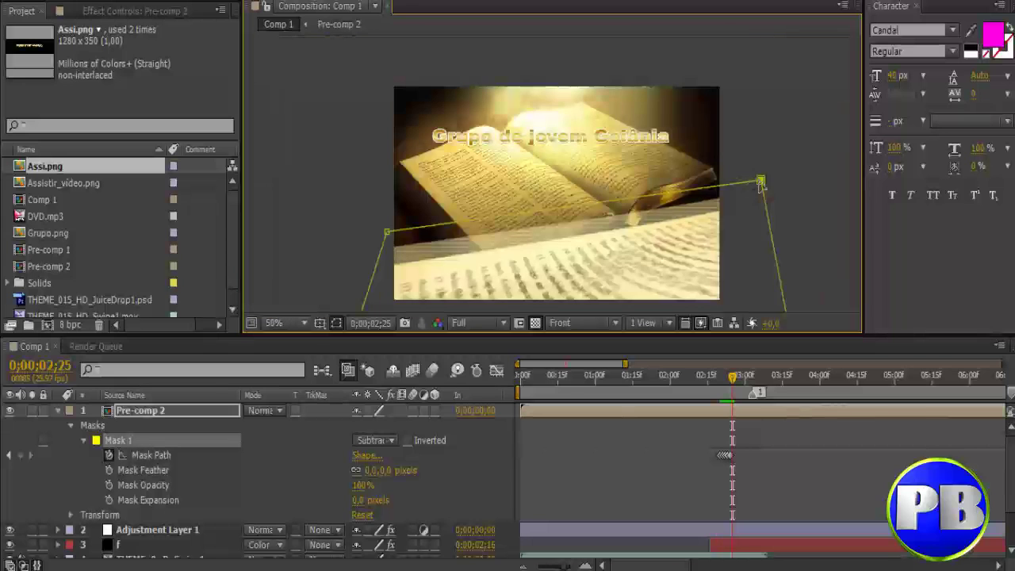
{"action": "left_click_drag", "start_coordinate": [761, 183], "coordinate": [765, 212]}
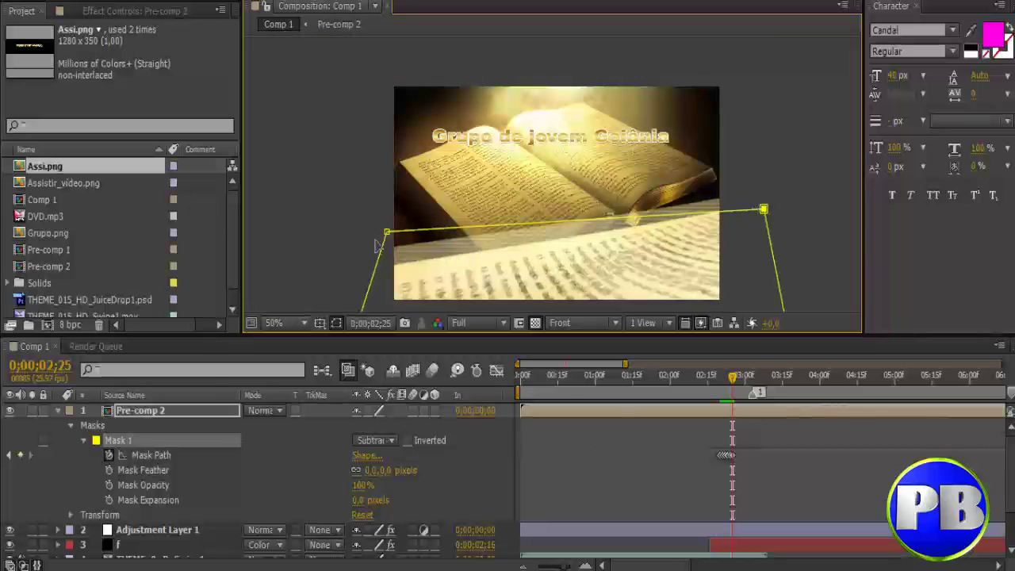
- Lower the mask's left and right corners on each frame through 0;00;02;28 to uncover 'Assistir vídeo'
{"action": "left_click_drag", "start_coordinate": [386, 233], "coordinate": [385, 270]}
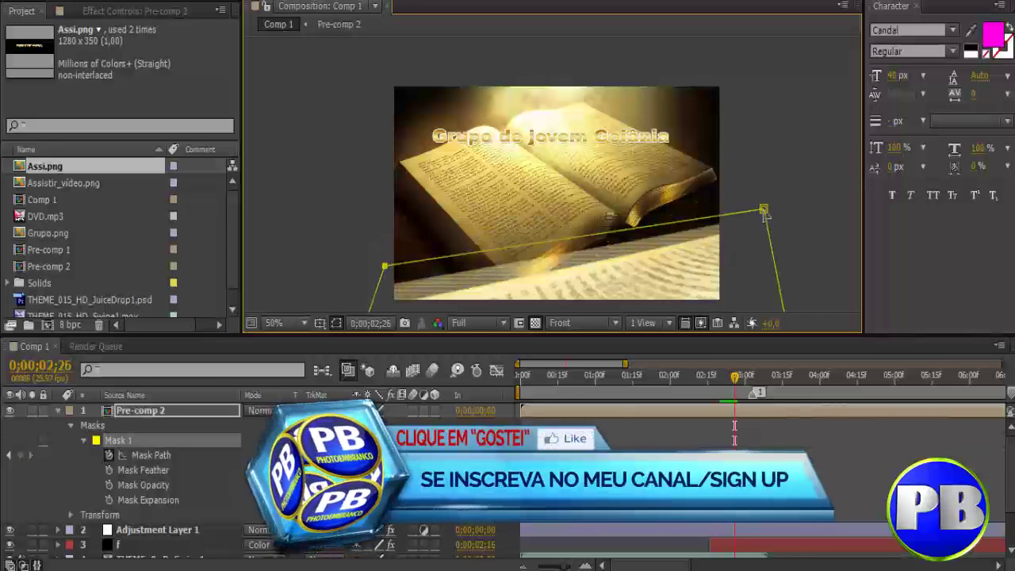
{"action": "left_click_drag", "start_coordinate": [763, 210], "coordinate": [762, 233]}
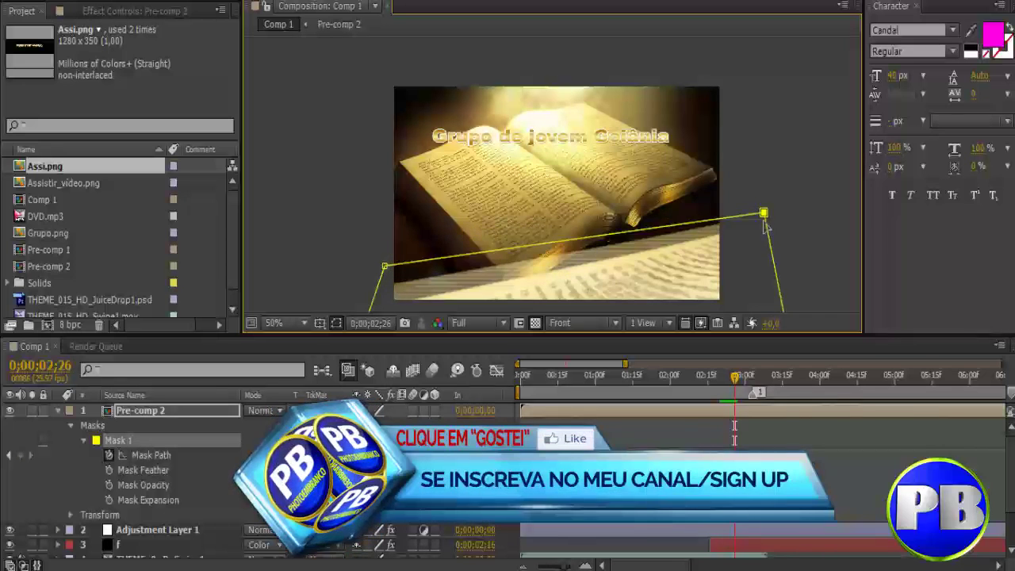
{"action": "left_click", "coordinate": [385, 268]}
{"action": "mouse_move", "coordinate": [387, 272]}
{"action": "left_mouse_down"}
{"action": "mouse_move", "coordinate": [394, 300]}
{"action": "mouse_move", "coordinate": [397, 284]}
{"action": "left_mouse_up"}
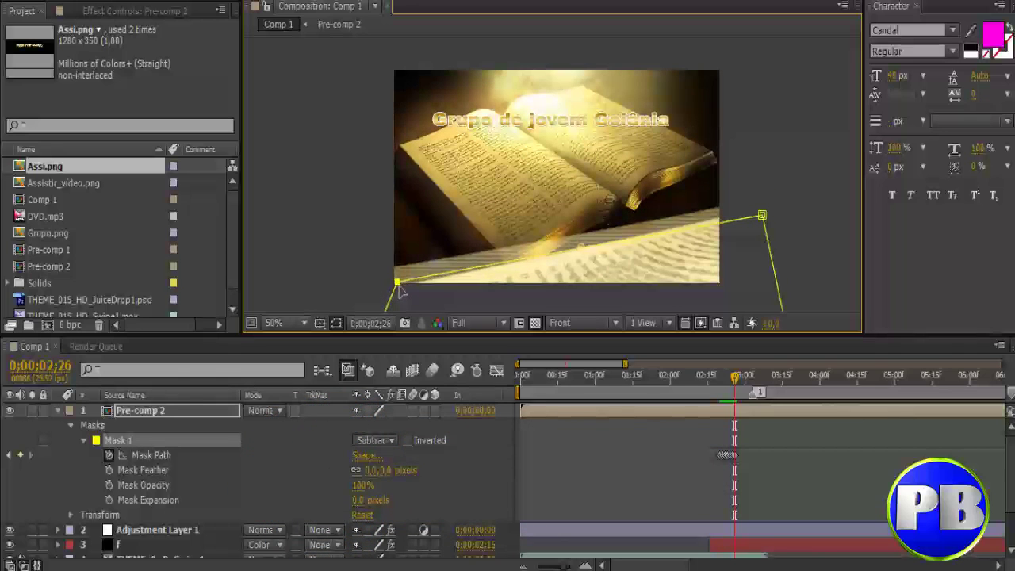
{"action": "key", "text": "Page_Down"}
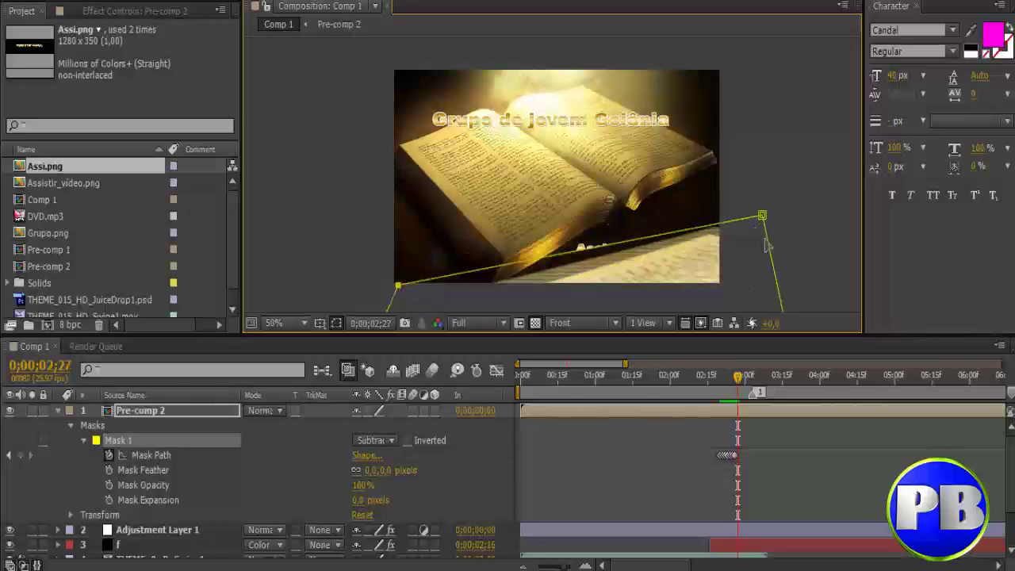
{"action": "left_click_drag", "start_coordinate": [400, 290], "coordinate": [439, 316]}
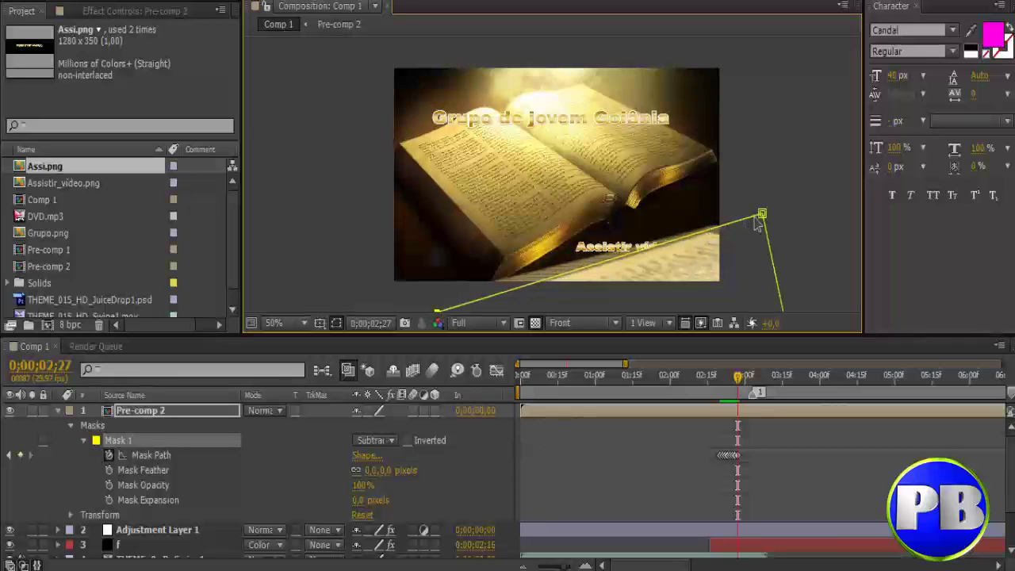
{"action": "key", "text": "Page_Down"}
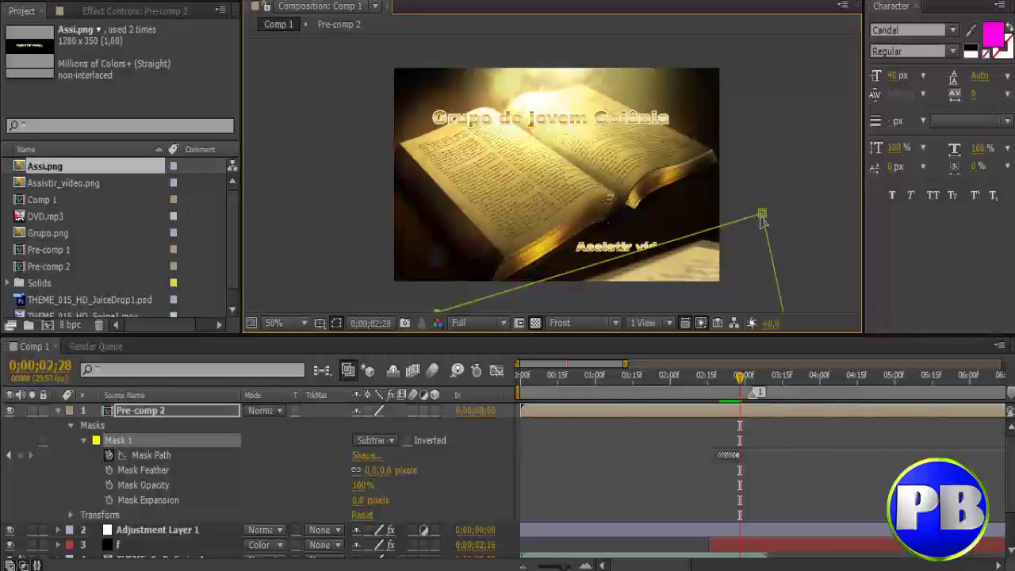
{"action": "left_click_drag", "start_coordinate": [761, 217], "coordinate": [769, 229]}
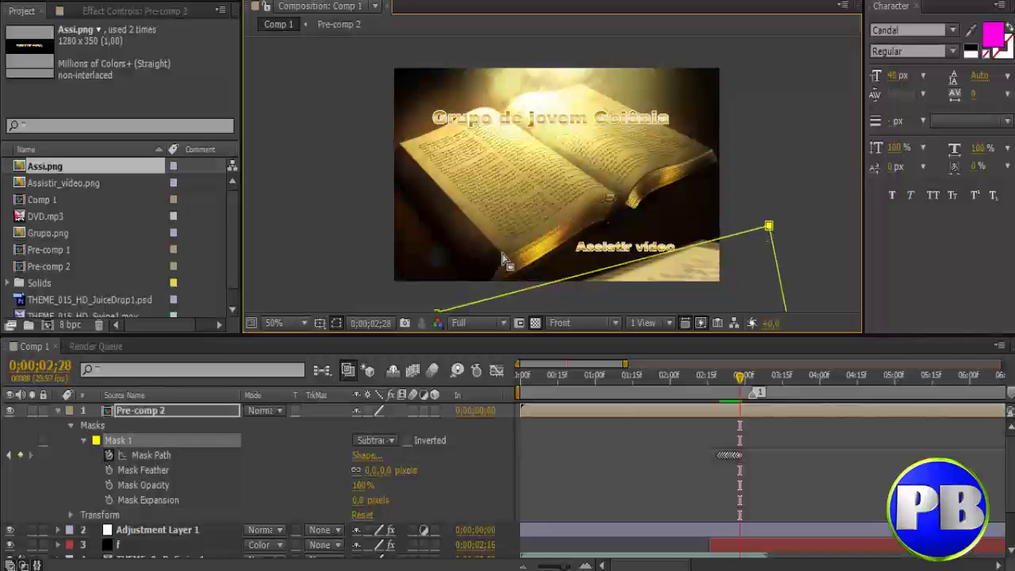
{"action": "key", "text": "comma"}
{"action": "left_click_drag", "start_coordinate": [494, 244], "coordinate": [503, 252]}
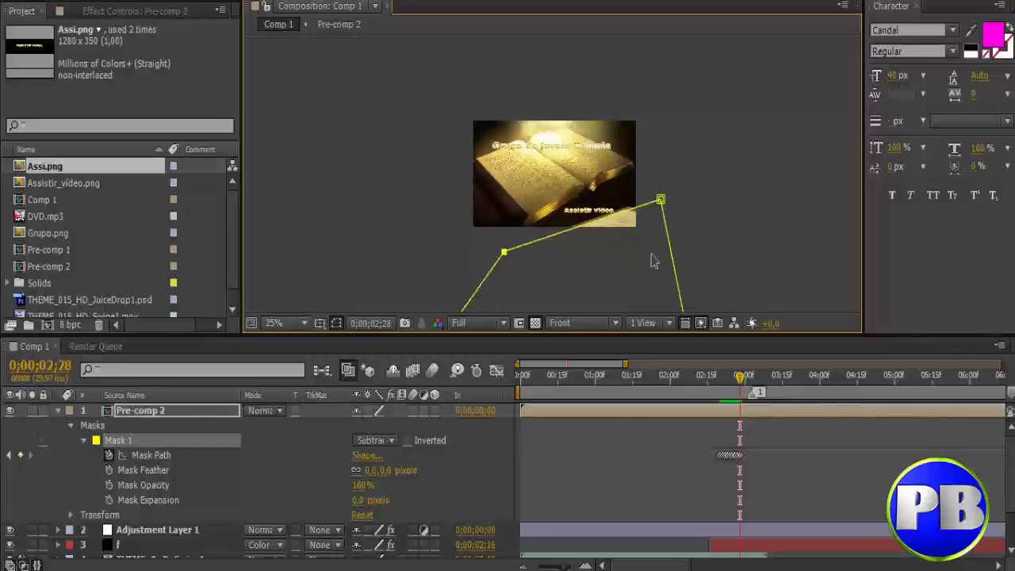
- Lower the mask's top-right corner at 0;00;02;29 and again at 0;00;03;00
{"action": "key", "text": "Page_Down"}
{"action": "left_click_drag", "start_coordinate": [663, 201], "coordinate": [667, 202]}
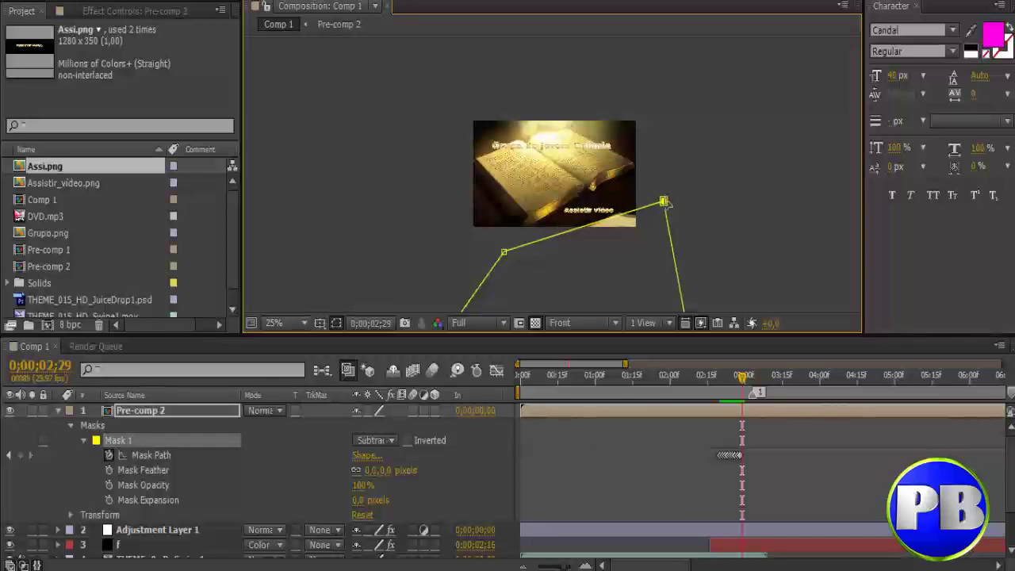
{"action": "key", "text": "Page_Down"}
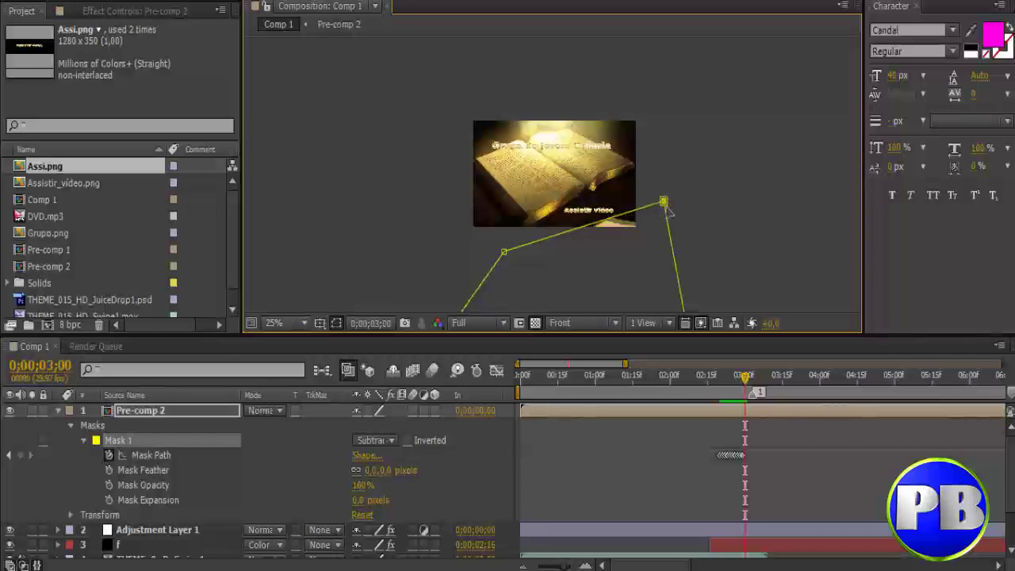
{"action": "left_click_drag", "start_coordinate": [667, 205], "coordinate": [675, 228]}
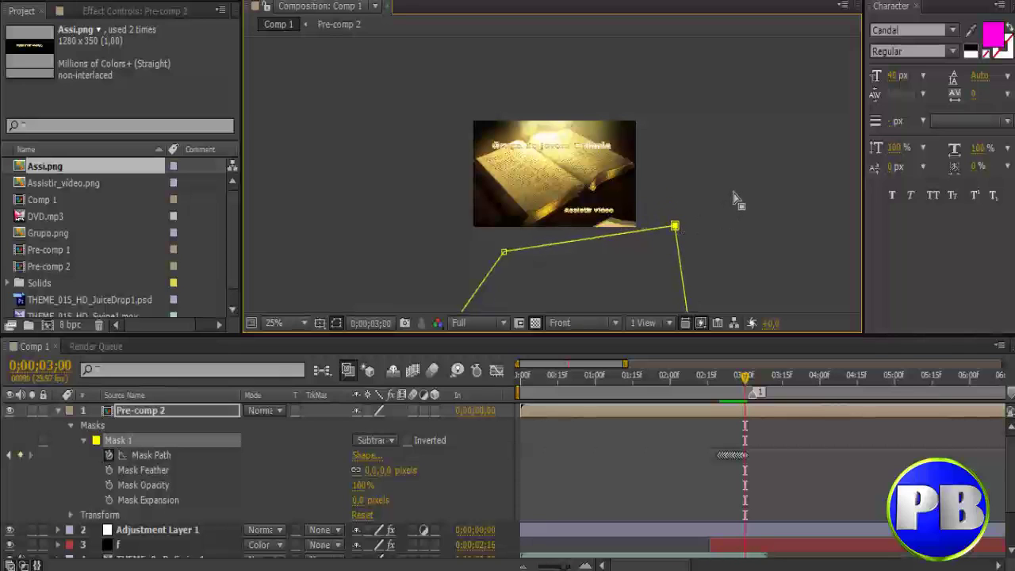
- Collapse Pre-comp 2's mask properties, hide the mask outline, and select the layer
{"action": "left_click", "coordinate": [59, 412]}
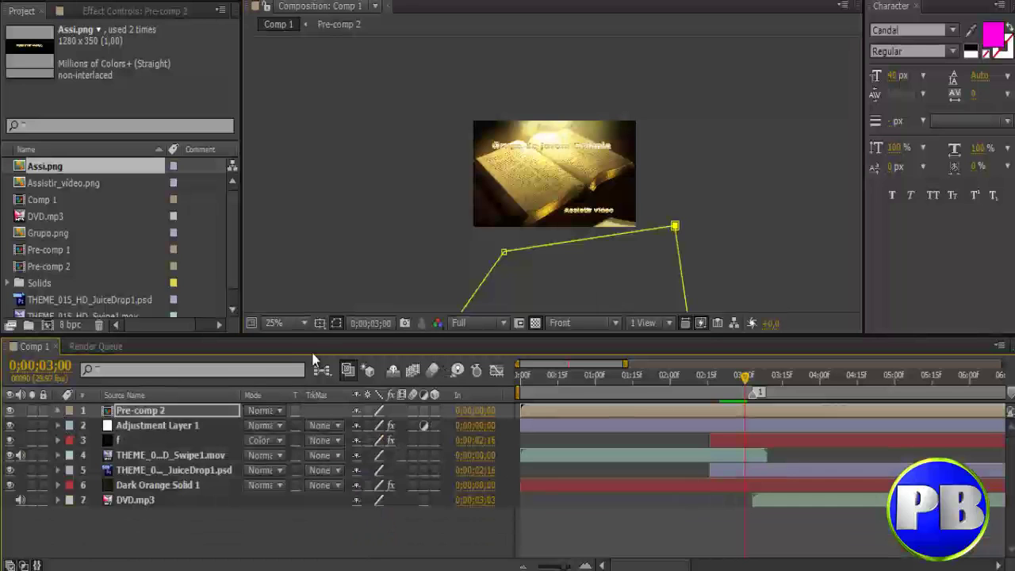
{"action": "left_click", "coordinate": [334, 324]}
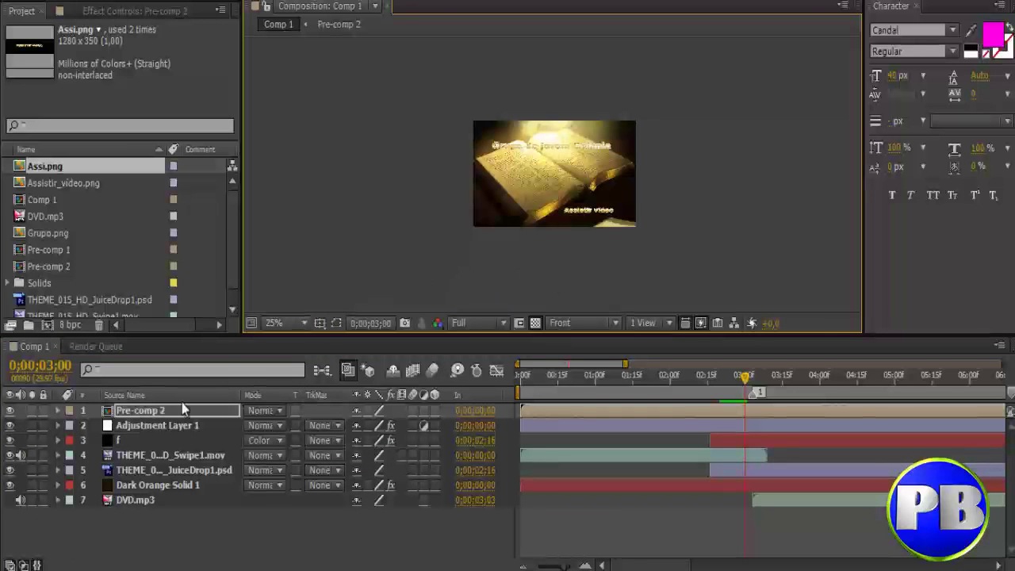
{"action": "left_click", "coordinate": [145, 413]}
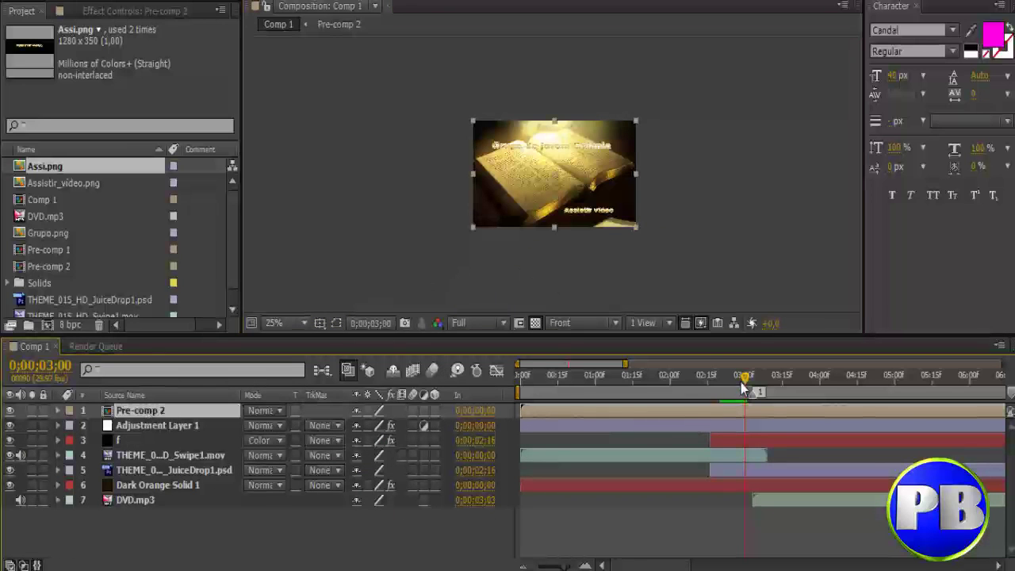
- Scrub Comp 1 back from 0;00;02;14 to the opening, then forward to about 0;00;01;17
{"action": "left_click_drag", "start_coordinate": [744, 386], "coordinate": [705, 387]}
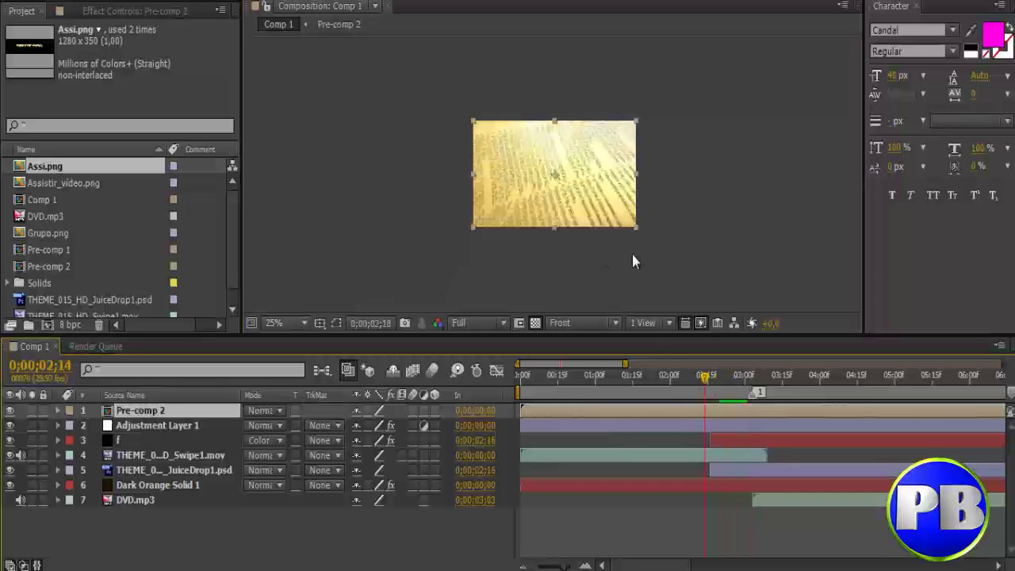
{"action": "key", "text": "period"}
{"action": "key", "text": "period"}
{"action": "key", "text": "period"}
{"action": "key", "text": "comma"}
{"action": "key", "text": "comma"}
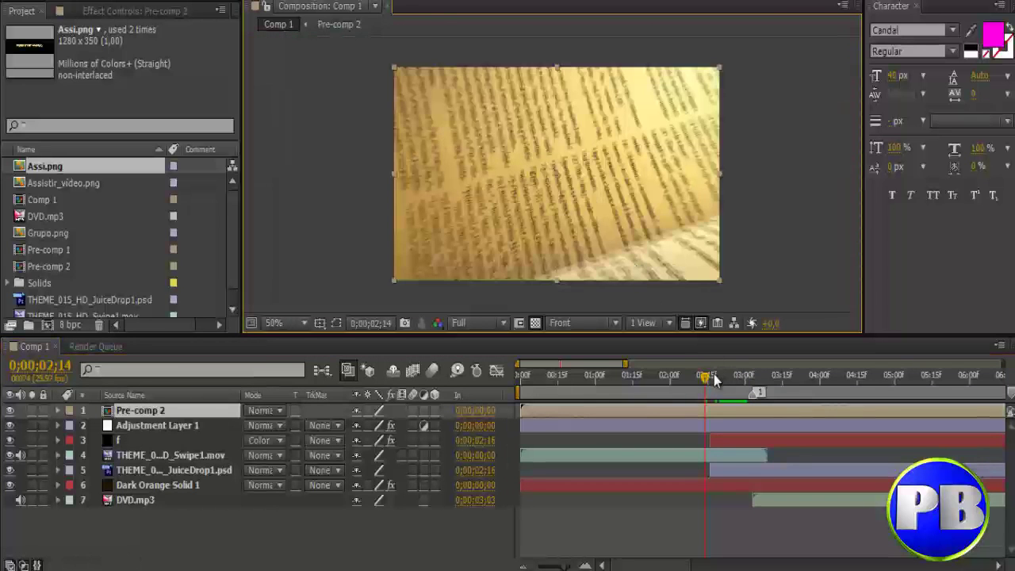
{"action": "left_click", "coordinate": [573, 376]}
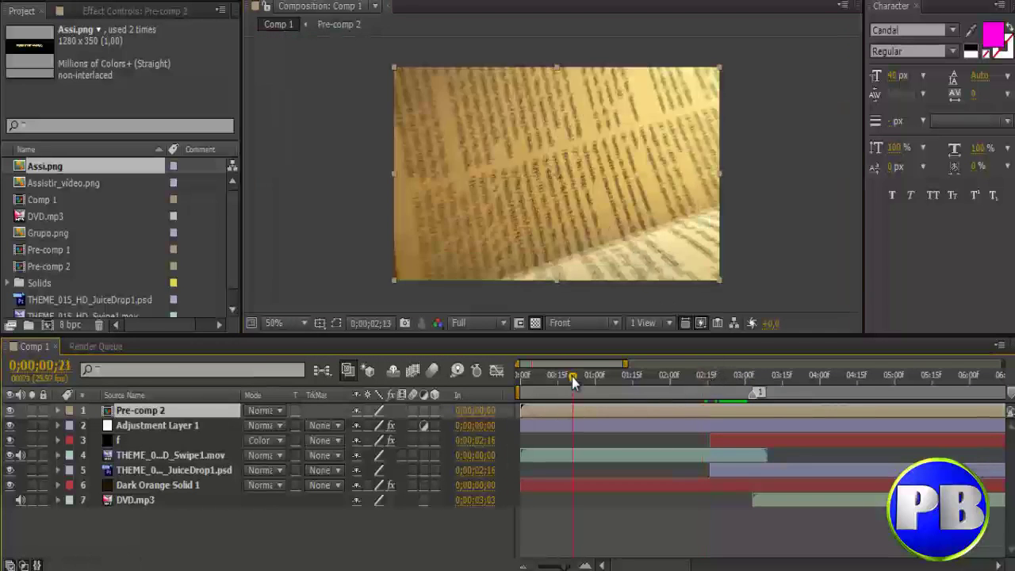
{"action": "left_click_drag", "start_coordinate": [590, 385], "coordinate": [632, 390]}
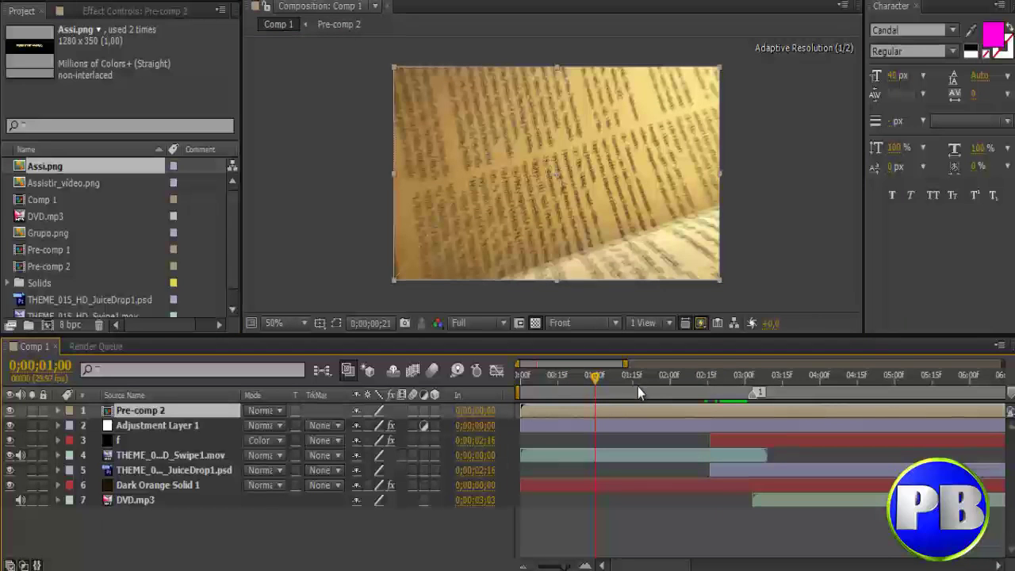
{"action": "scroll", "coordinate": [655, 261], "scroll_direction": "down", "scroll_amount": 2}
{"action": "scroll", "coordinate": [653, 256], "scroll_direction": "up", "scroll_amount": 2}
{"action": "scroll", "coordinate": [653, 260], "scroll_direction": "down", "scroll_amount": 1}
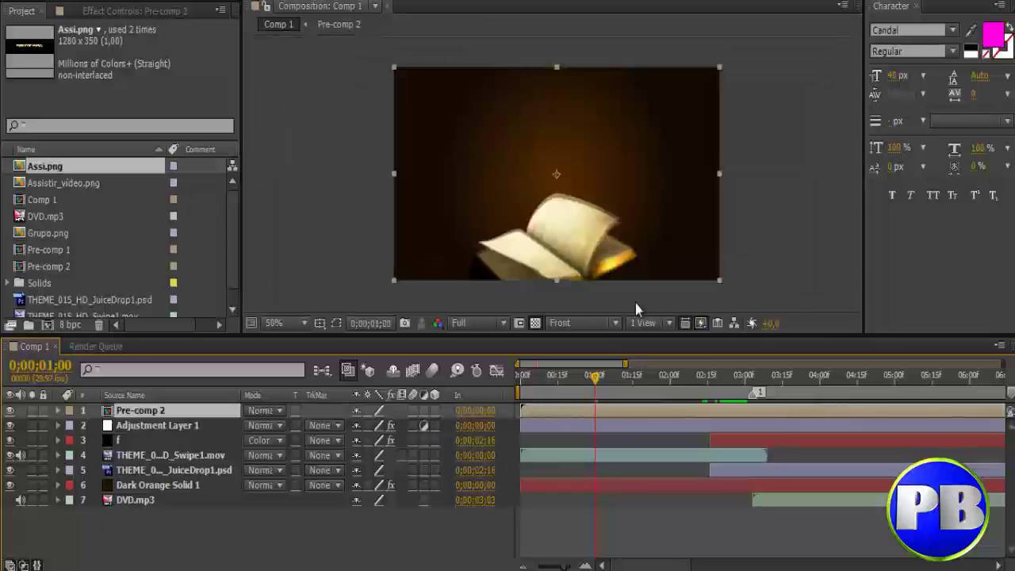
{"action": "left_click", "coordinate": [599, 379]}
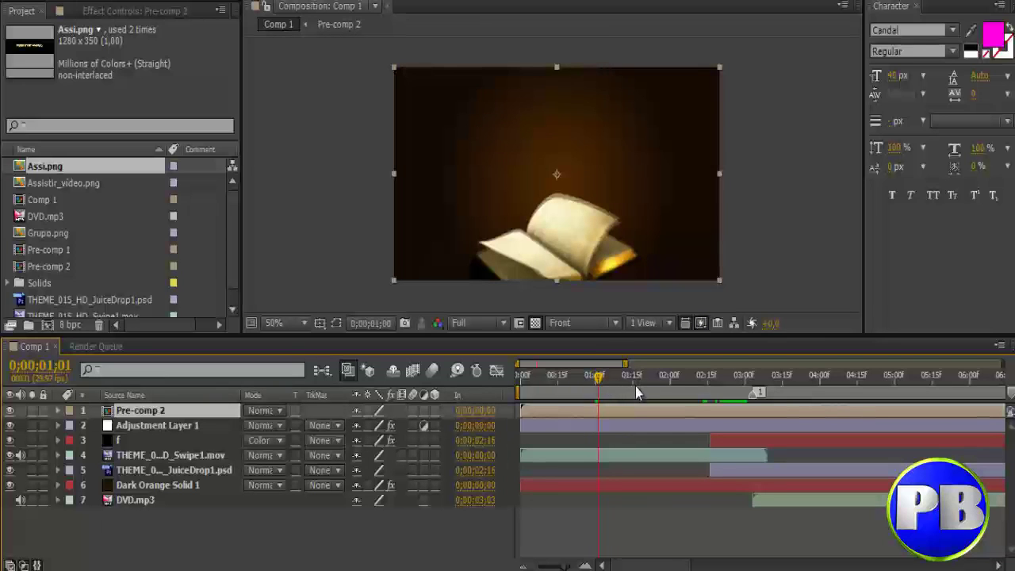
{"action": "left_click_drag", "start_coordinate": [635, 388], "coordinate": [640, 390]}
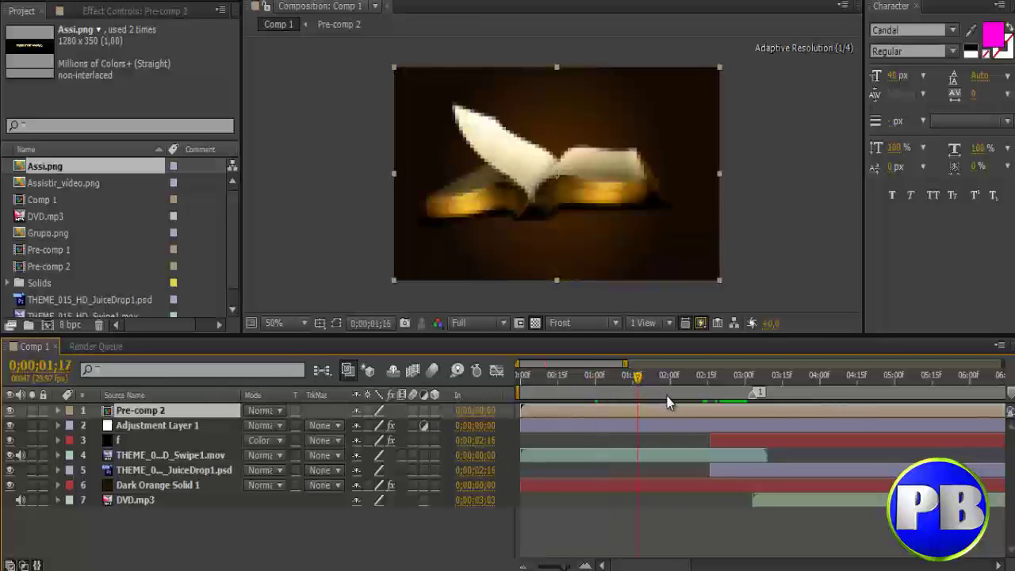
- Preview through the 'Assistir vídeo' reveal and add composition marker 1 at 0;00;03;03
{"action": "left_click_drag", "start_coordinate": [683, 401], "coordinate": [728, 415]}
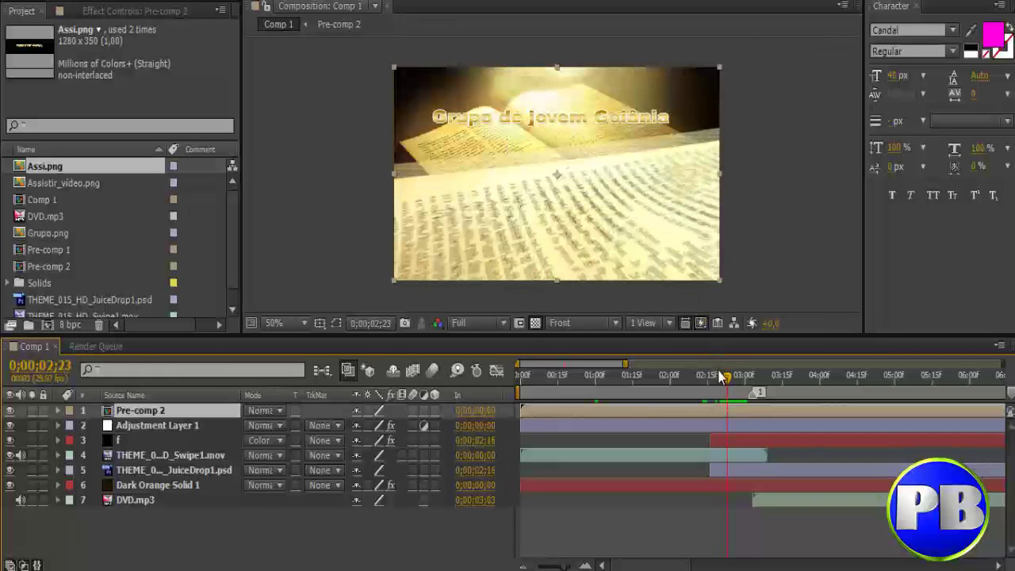
{"action": "mouse_move", "coordinate": [731, 386]}
{"action": "left_mouse_down"}
{"action": "mouse_move", "coordinate": [743, 386]}
{"action": "mouse_move", "coordinate": [660, 366]}
{"action": "mouse_move", "coordinate": [575, 375]}
{"action": "left_mouse_up"}
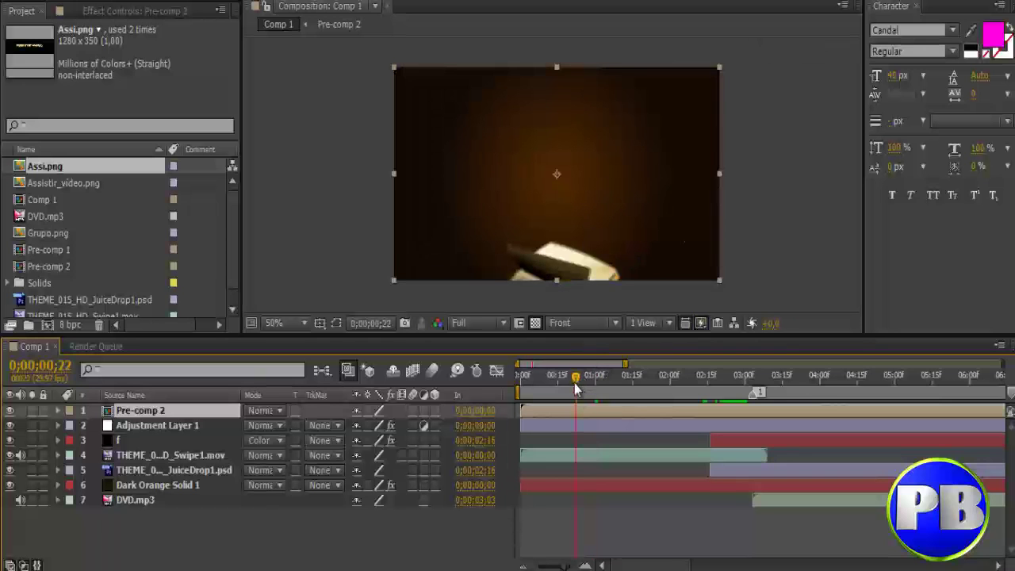
{"action": "left_click_drag", "start_coordinate": [599, 379], "coordinate": [754, 392]}
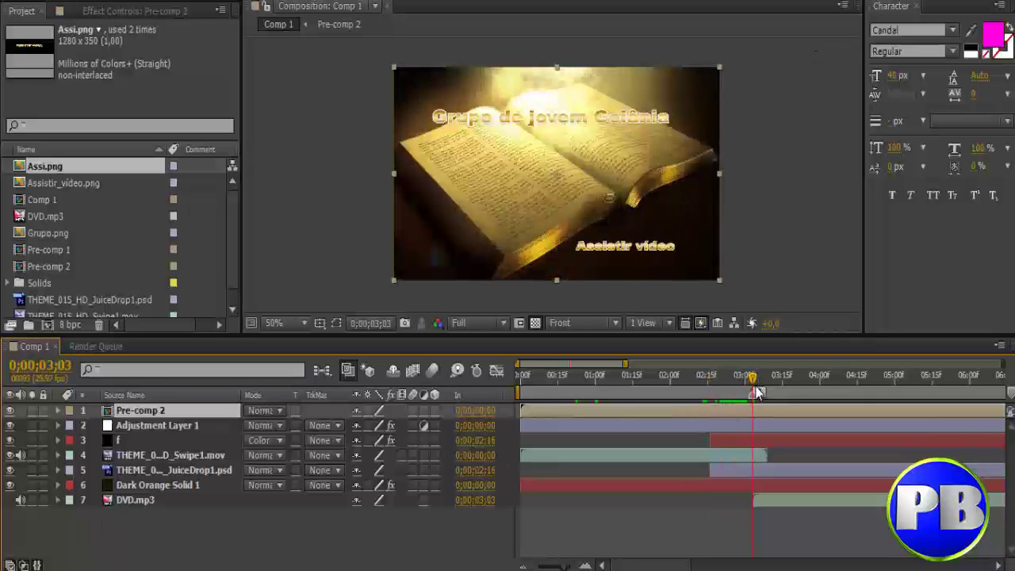
{"action": "key", "text": "shift+1"}
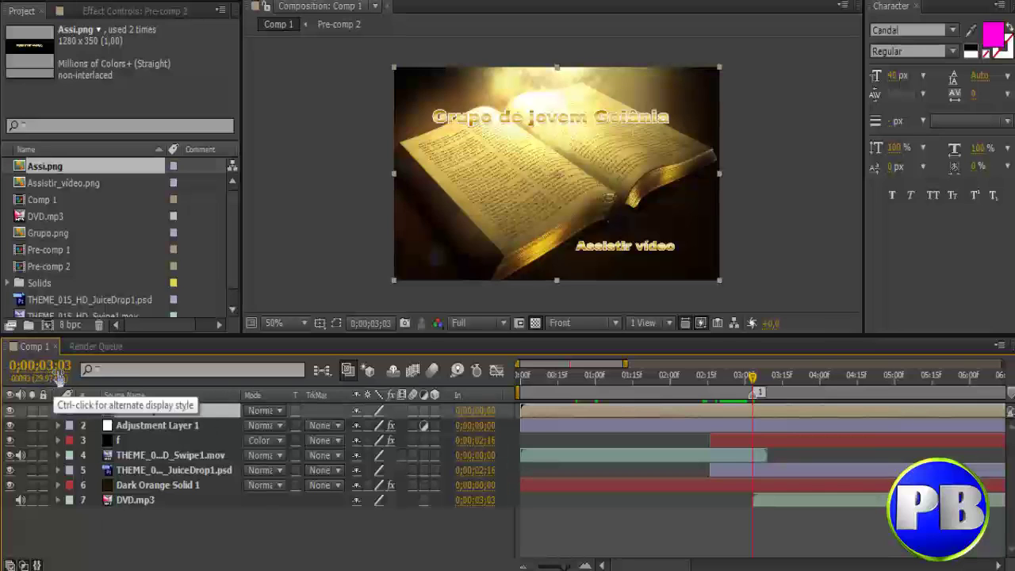
{"action": "left_click", "coordinate": [753, 383]}
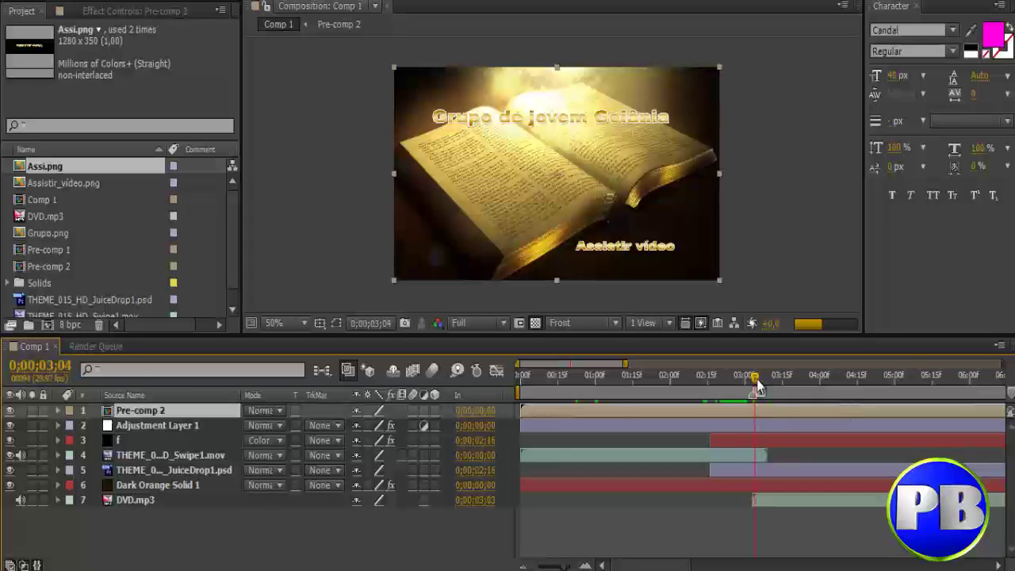
{"action": "left_click_drag", "start_coordinate": [751, 379], "coordinate": [501, 410]}
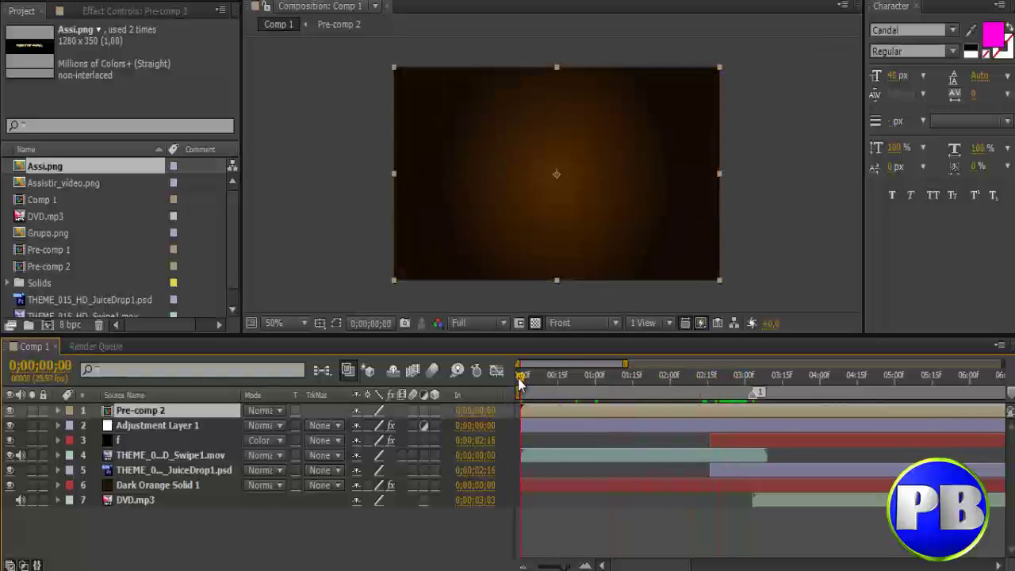
- Scrub Comp 1 from the opening frames forward to about 0;00;03;08, where the gold titles appear
{"action": "left_click_drag", "start_coordinate": [520, 386], "coordinate": [538, 382]}
{"action": "left_click_drag", "start_coordinate": [556, 385], "coordinate": [573, 389]}
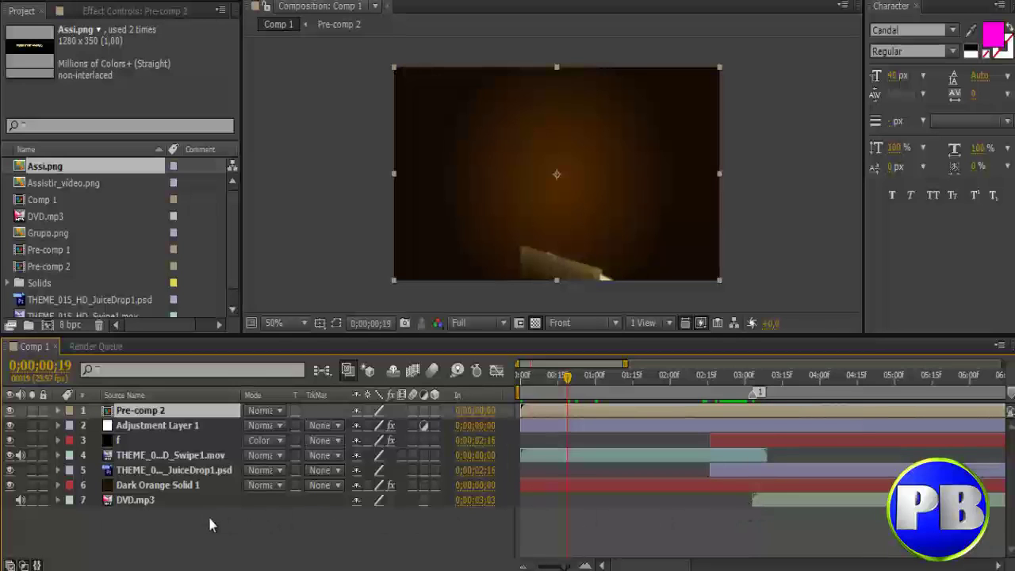
{"action": "left_click", "coordinate": [587, 381]}
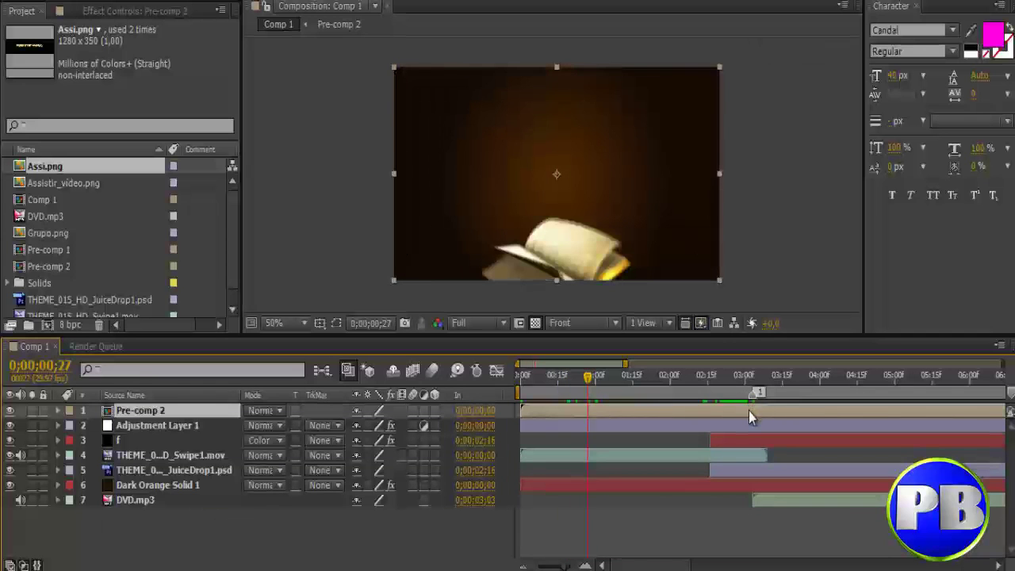
{"action": "left_click_drag", "start_coordinate": [586, 379], "coordinate": [754, 396]}
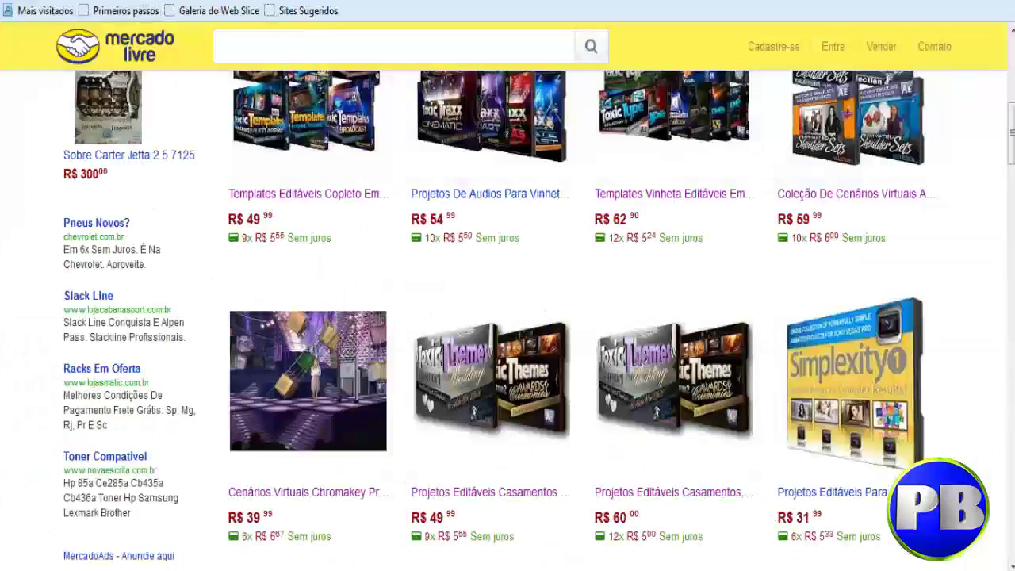
{"action": "scroll", "coordinate": [480, 297], "scroll_direction": "up", "scroll_amount": 2}
{"action": "scroll", "coordinate": [487, 303], "scroll_direction": "up", "scroll_amount": 2}
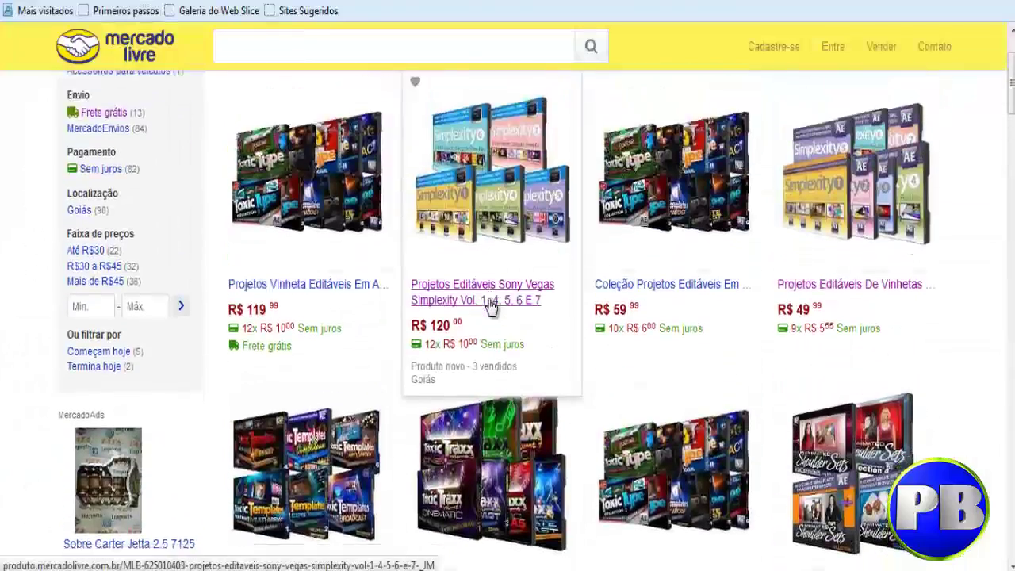
{"action": "scroll", "coordinate": [486, 306], "scroll_direction": "down", "scroll_amount": 4}
{"action": "scroll", "coordinate": [487, 306], "scroll_direction": "down", "scroll_amount": 2}
{"action": "scroll", "coordinate": [396, 297], "scroll_direction": "down", "scroll_amount": 2}
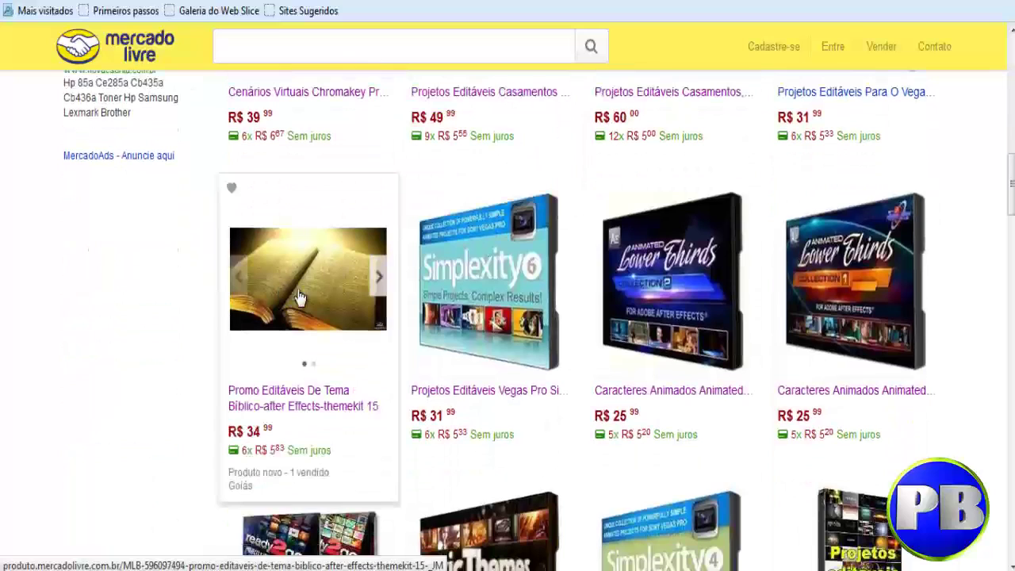
{"action": "scroll", "coordinate": [305, 313], "scroll_direction": "up", "scroll_amount": 5}
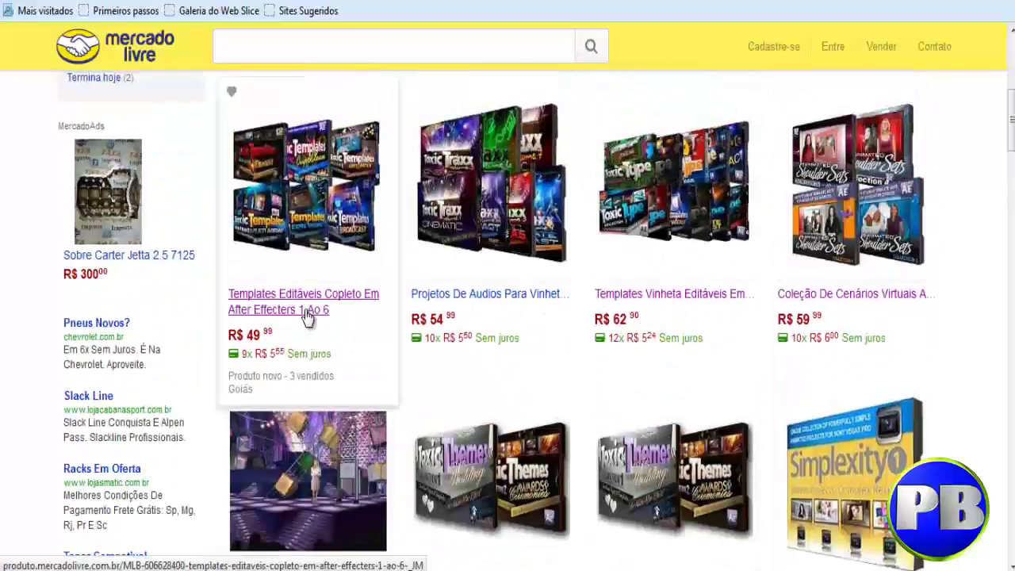
{"action": "scroll", "coordinate": [306, 317], "scroll_direction": "down", "scroll_amount": 2}
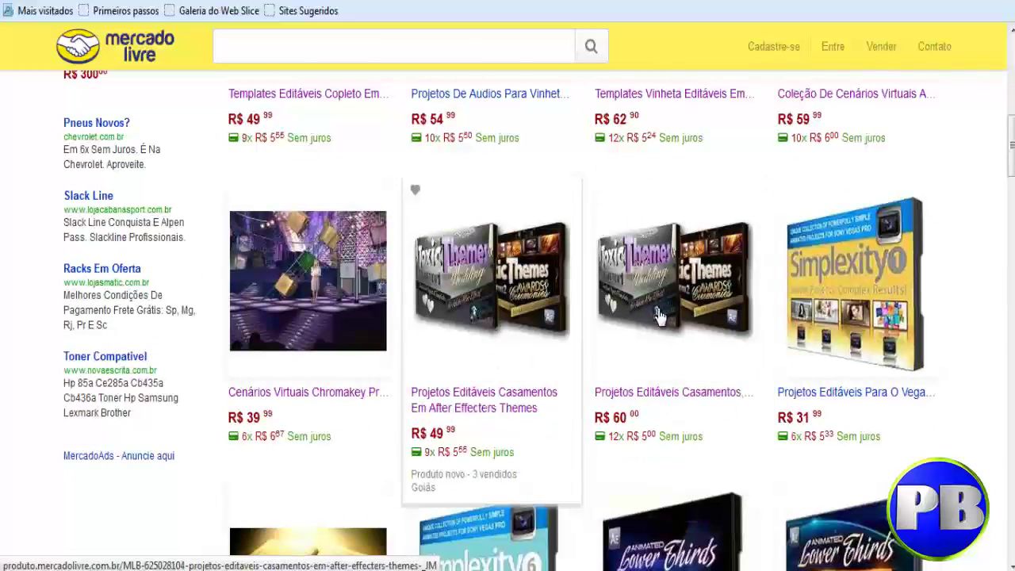
{"action": "scroll", "coordinate": [665, 328], "scroll_direction": "up", "scroll_amount": 2}
{"action": "scroll", "coordinate": [664, 328], "scroll_direction": "down", "scroll_amount": 2}
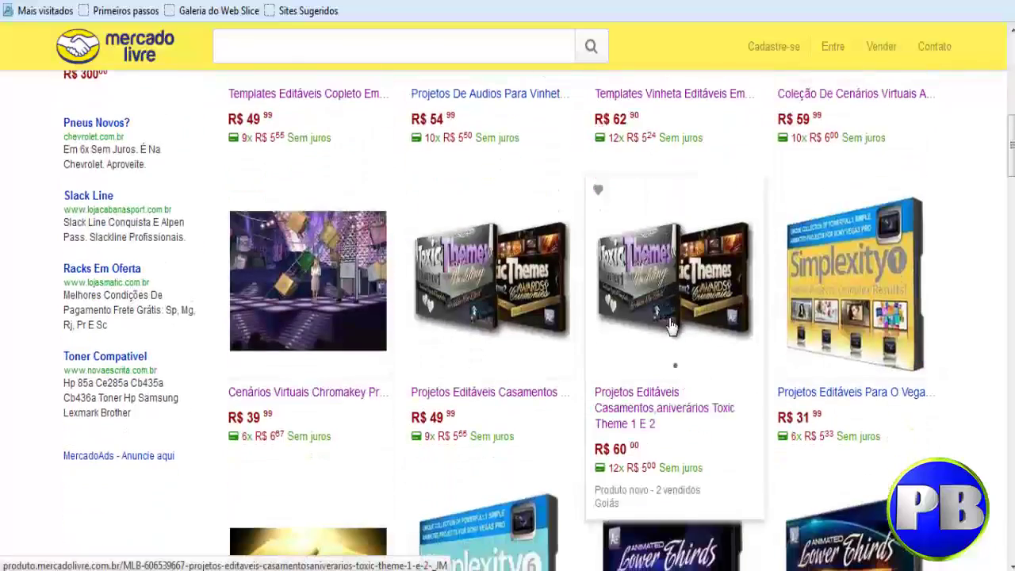
{"action": "scroll", "coordinate": [670, 326], "scroll_direction": "up", "scroll_amount": 2}
{"action": "scroll", "coordinate": [397, 283], "scroll_direction": "up", "scroll_amount": 1}
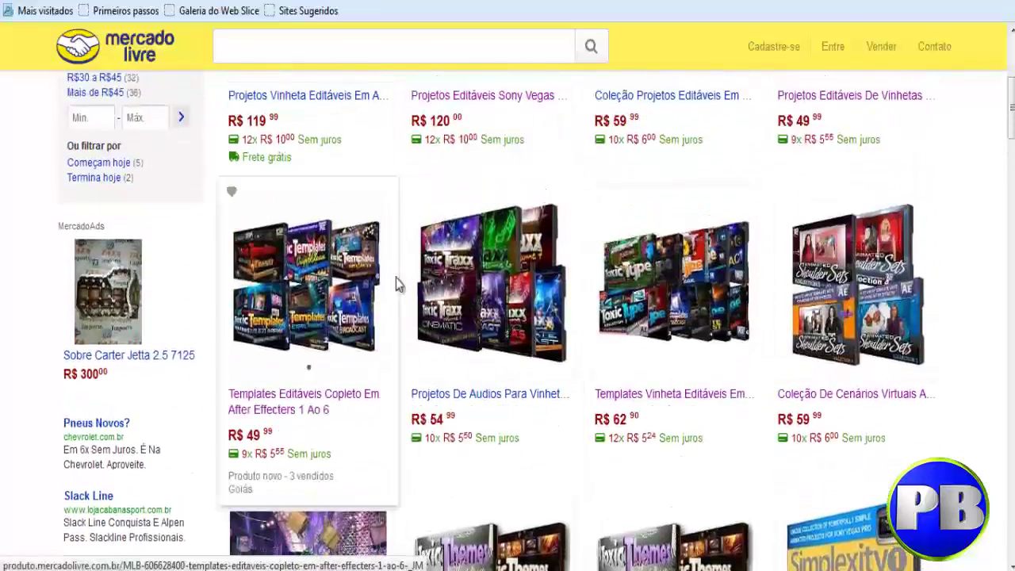
{"action": "scroll", "coordinate": [333, 304], "scroll_direction": "up", "scroll_amount": 3}
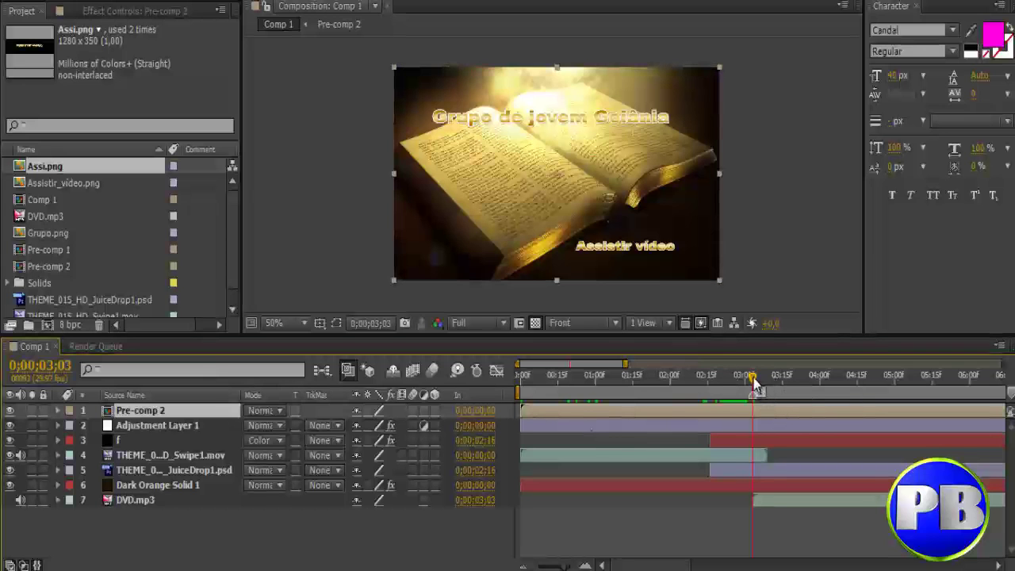
- Scrub back to an earlier frame and add Comp 1 to the Render Queue from the Composition menu
{"action": "left_click_drag", "start_coordinate": [757, 378], "coordinate": [600, 380]}
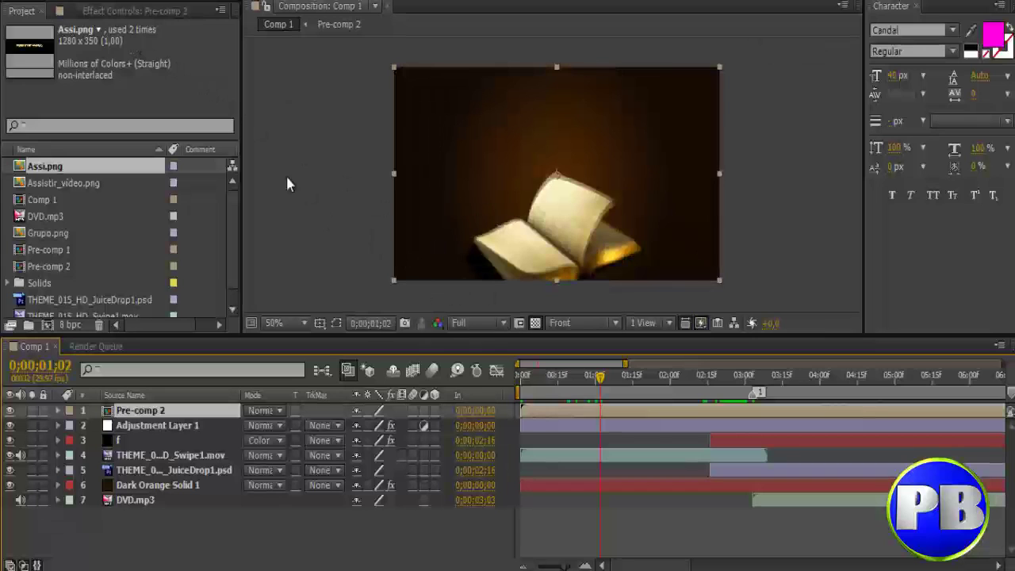
{"action": "left_click", "coordinate": [102, 0]}
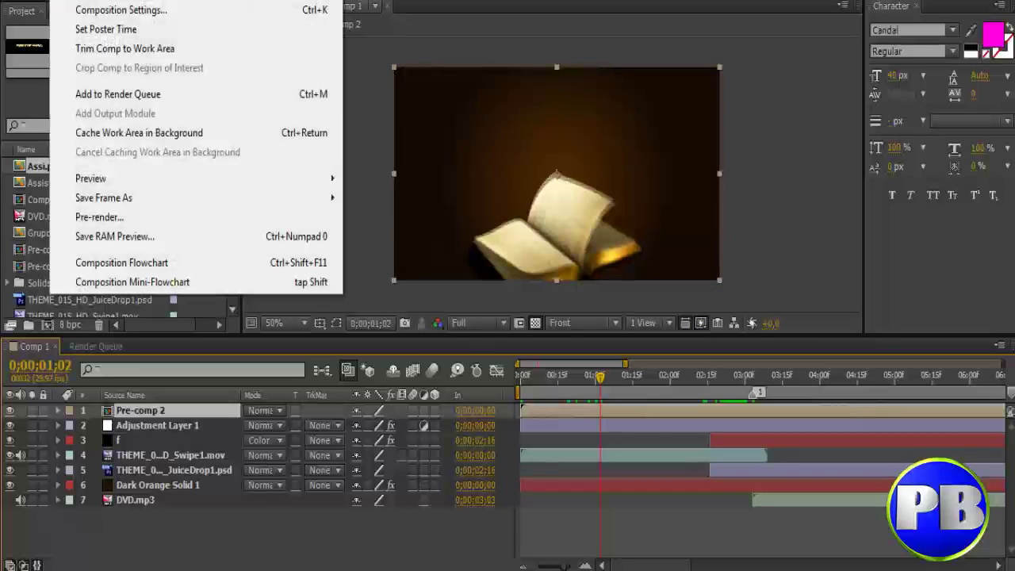
{"action": "left_click", "coordinate": [94, 94]}
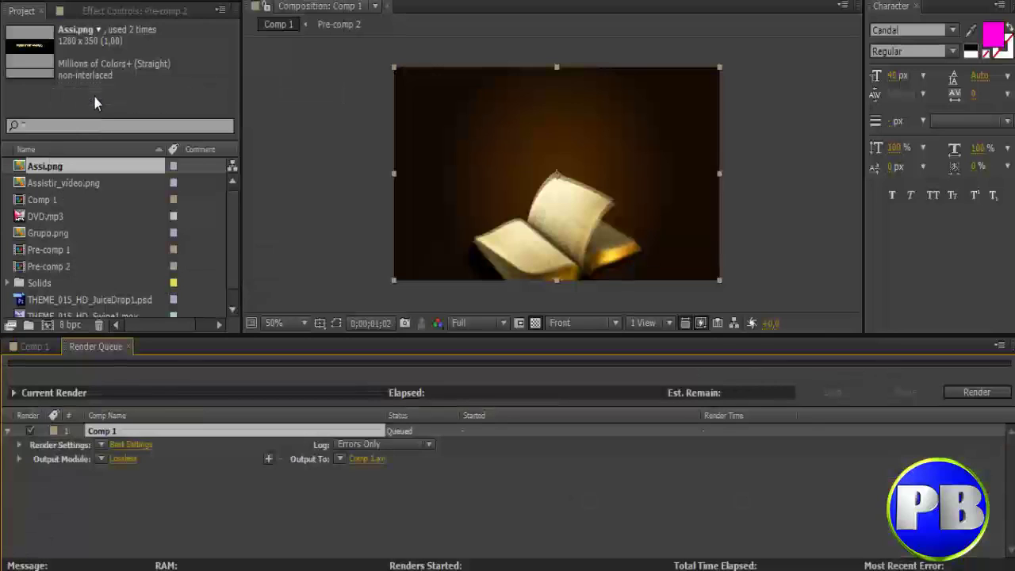
- Set Comp 1's output module to QuickTime format with audio output enabled
{"action": "left_click", "coordinate": [122, 459]}
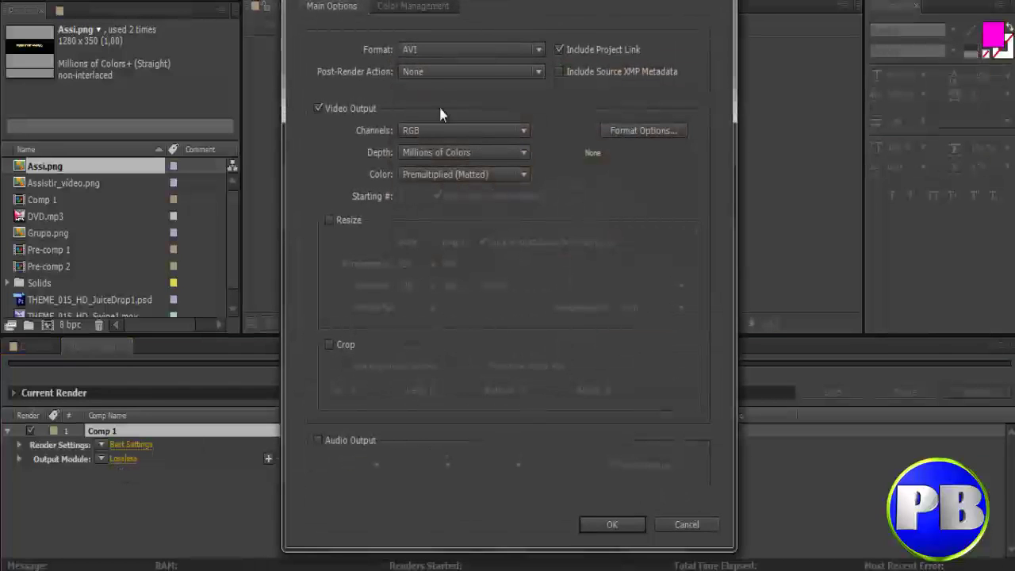
{"action": "left_click", "coordinate": [533, 52]}
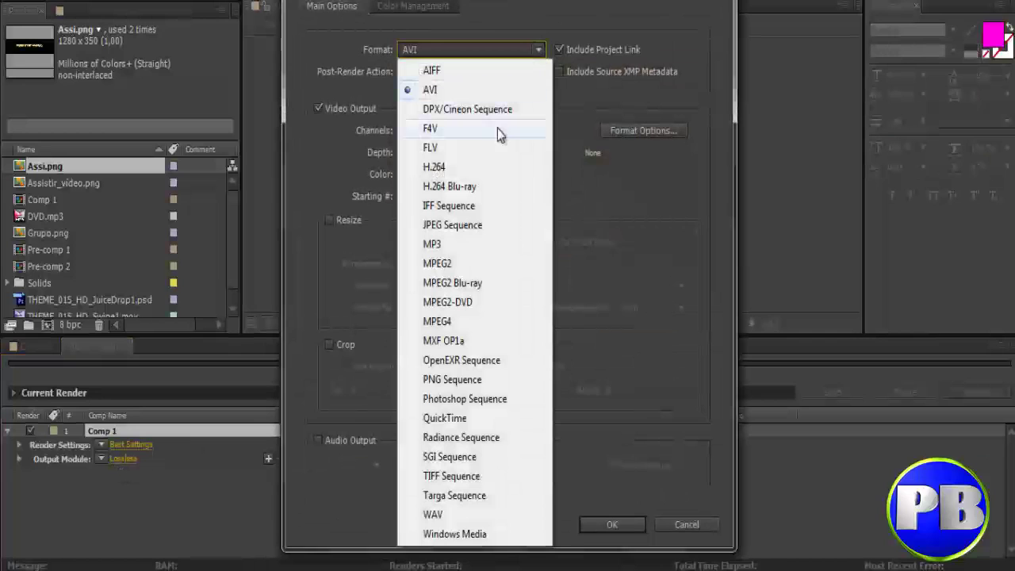
{"action": "left_click", "coordinate": [439, 422]}
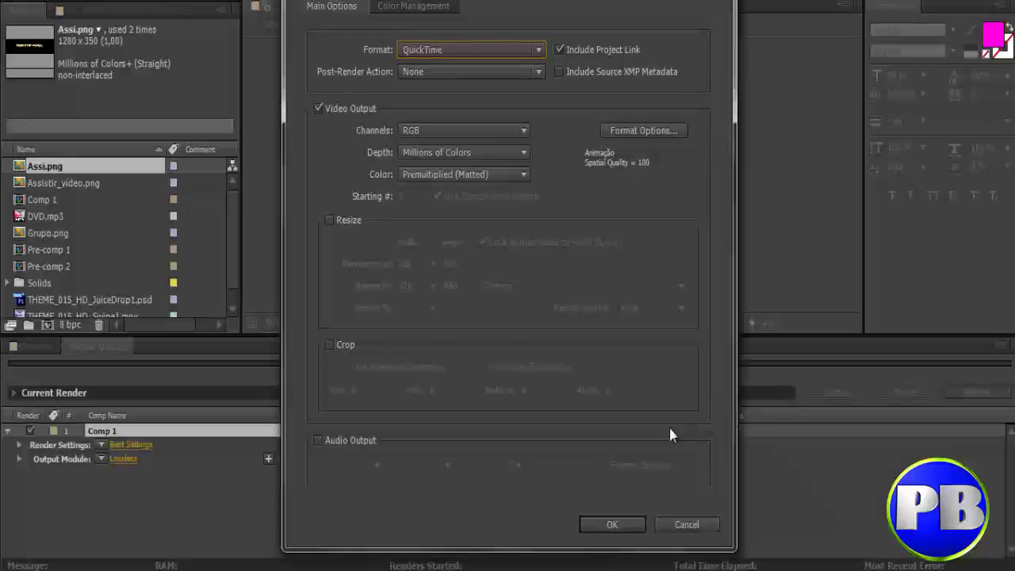
{"action": "left_click", "coordinate": [318, 440]}
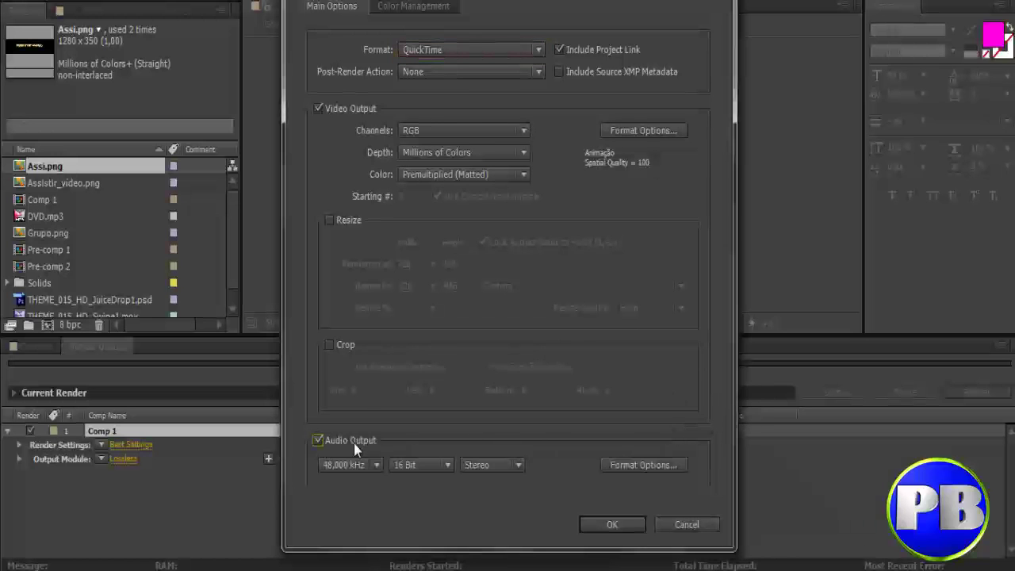
{"action": "left_click", "coordinate": [611, 524]}
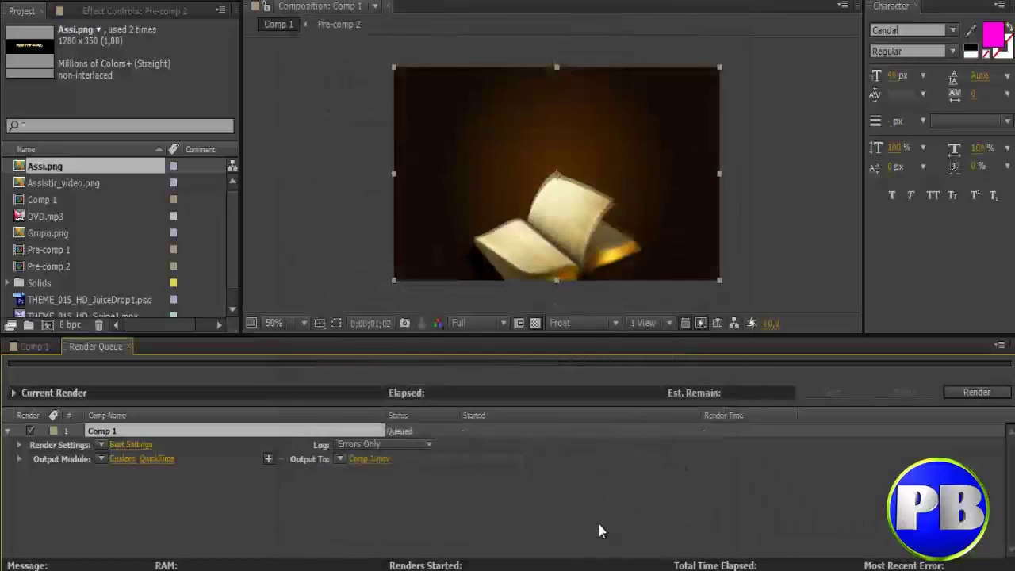
- Save the render output as Comp 1.mov on the Desktop
{"action": "left_click", "coordinate": [377, 461]}
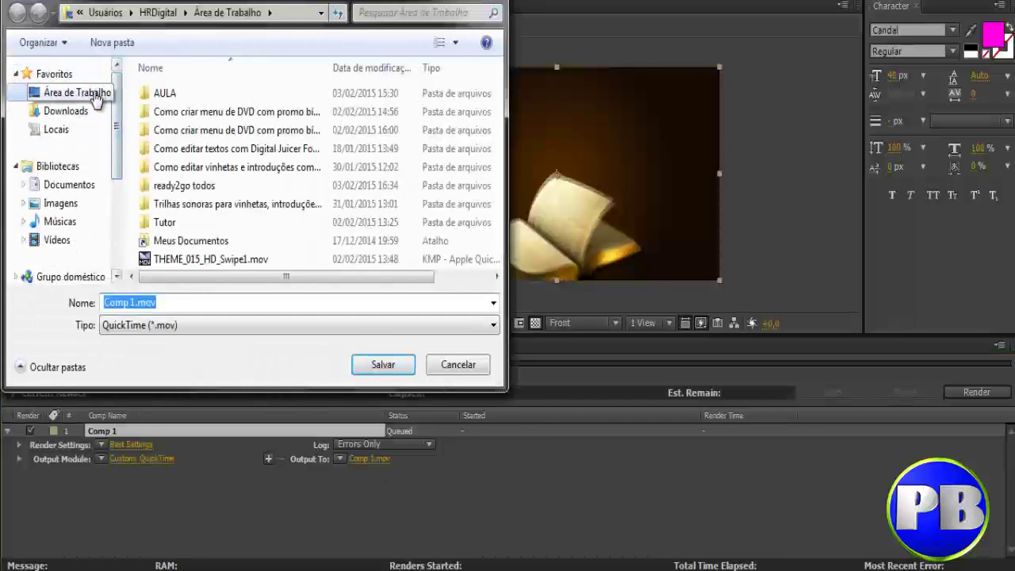
{"action": "left_click", "coordinate": [83, 92]}
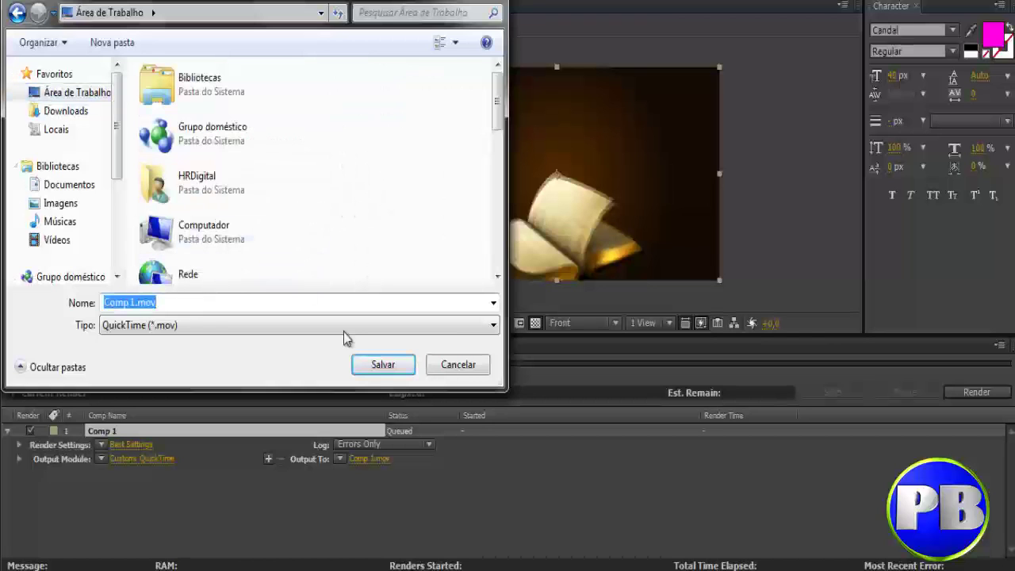
{"action": "left_click", "coordinate": [381, 366]}
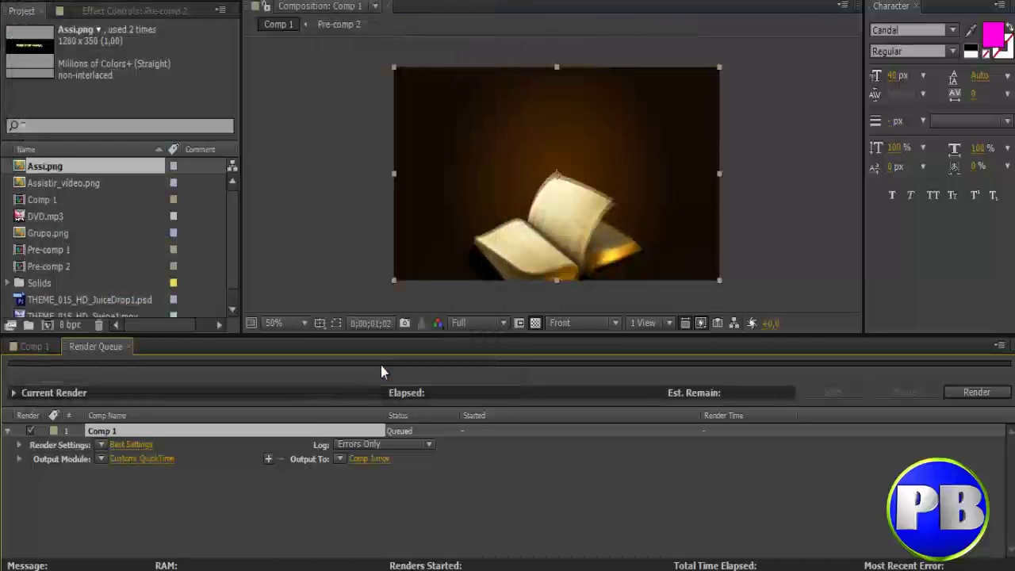
- Launch the QuickTime render of Comp 1, then browse the Mercado Livre seller listings page
{"action": "left_click", "coordinate": [970, 397]}
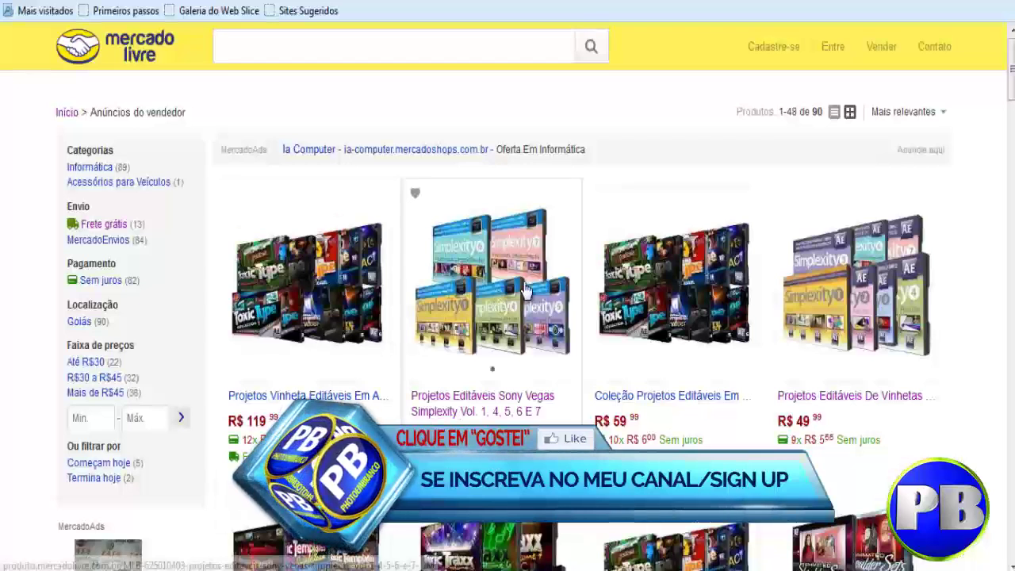
{"action": "scroll", "coordinate": [535, 282], "scroll_direction": "down", "scroll_amount": 1}
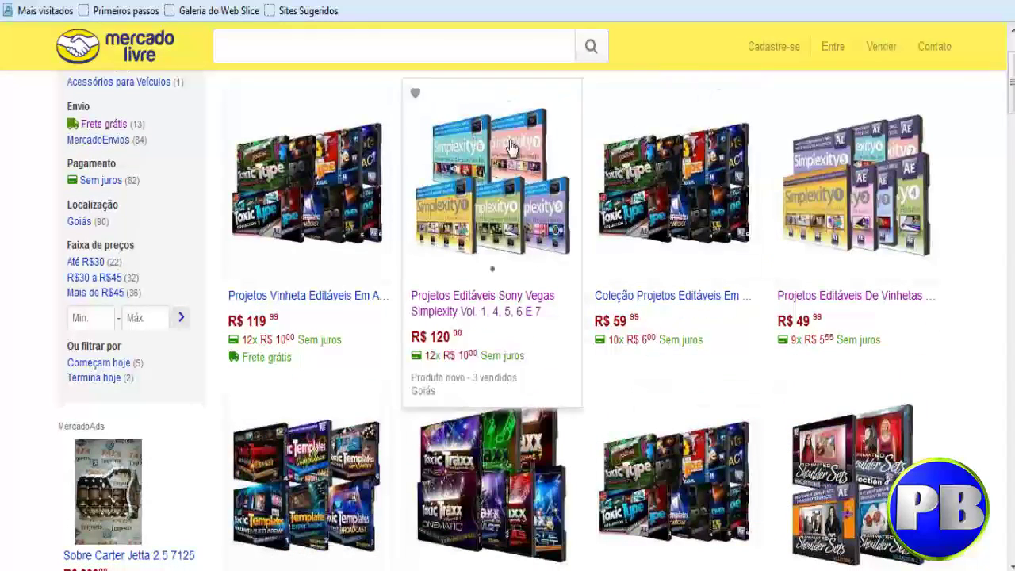
{"action": "scroll", "coordinate": [512, 277], "scroll_direction": "up", "scroll_amount": 2}
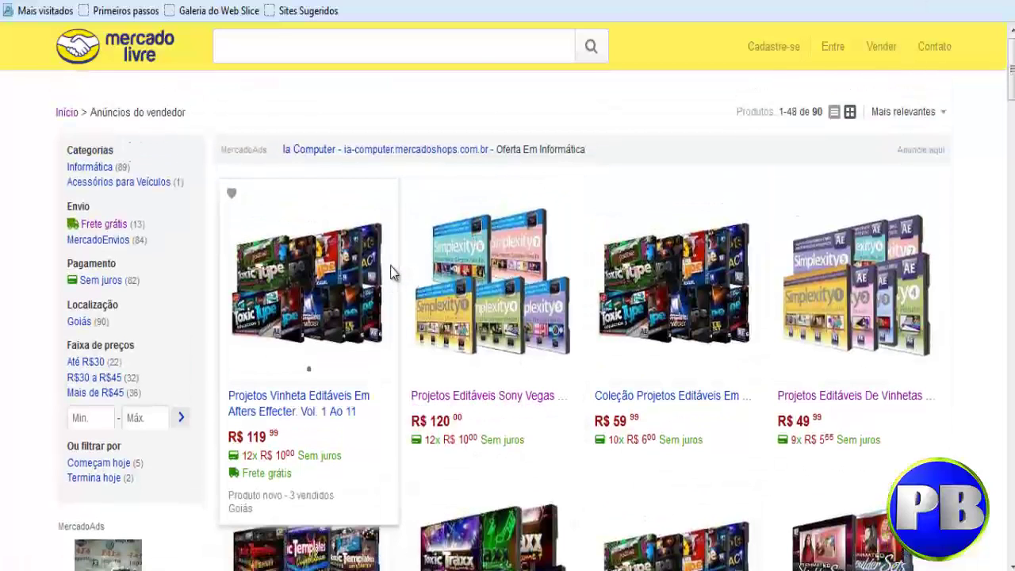
{"action": "scroll", "coordinate": [520, 394], "scroll_direction": "down", "scroll_amount": 4}
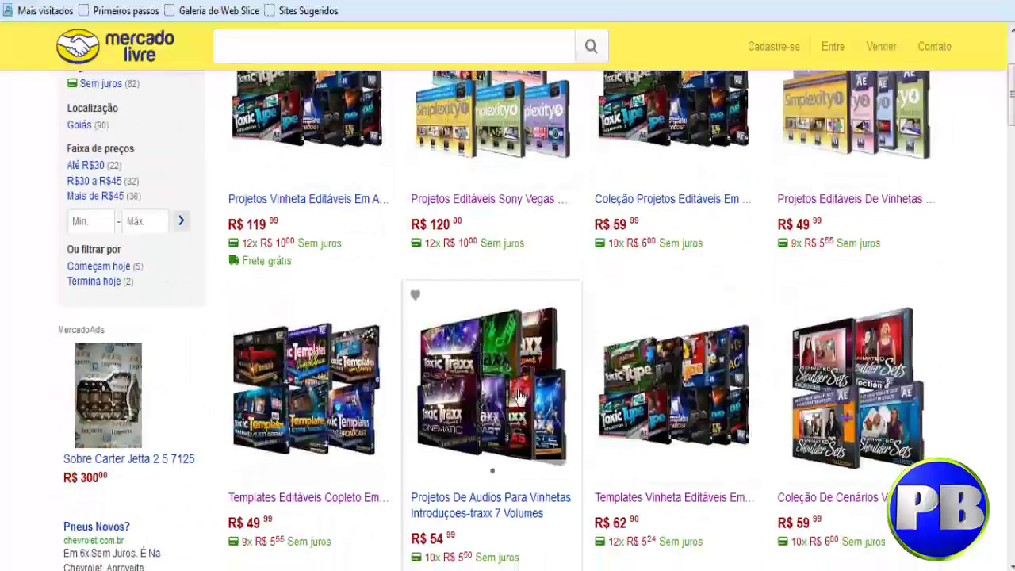
{"action": "scroll", "coordinate": [519, 394], "scroll_direction": "down", "scroll_amount": 3}
{"action": "scroll", "coordinate": [629, 386], "scroll_direction": "down", "scroll_amount": 3}
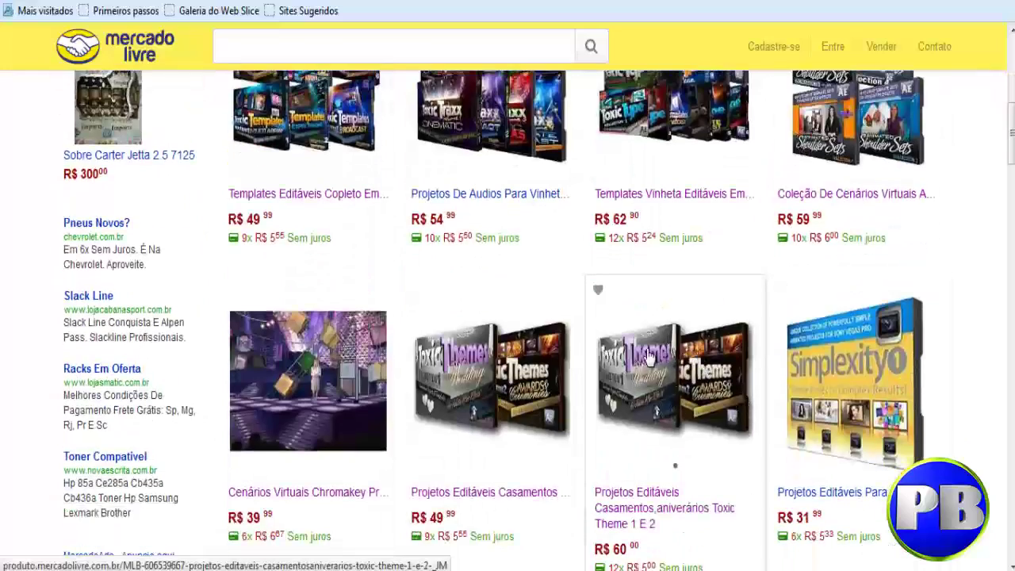
{"action": "scroll", "coordinate": [670, 388], "scroll_direction": "up", "scroll_amount": 4}
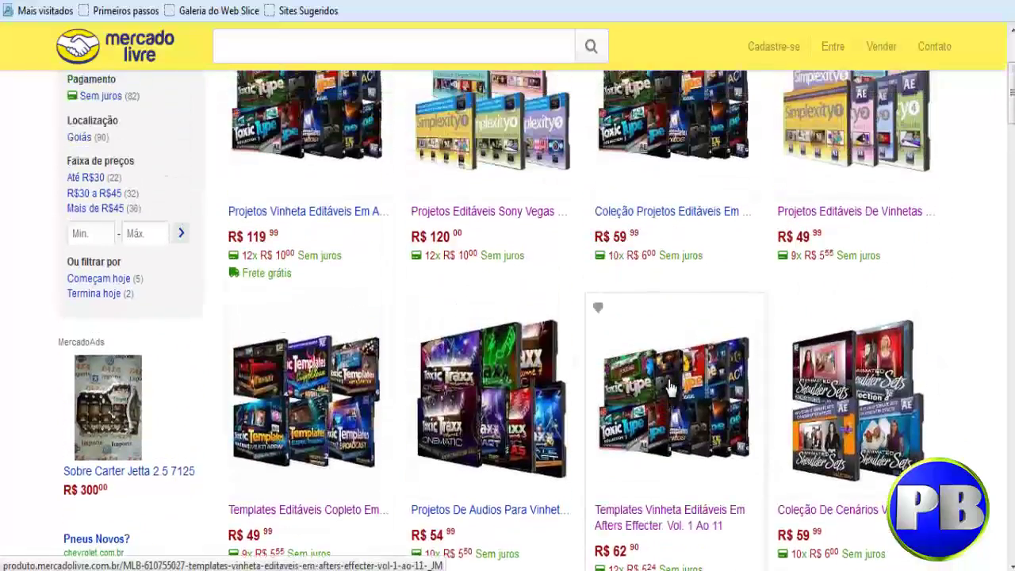
{"action": "scroll", "coordinate": [670, 388], "scroll_direction": "up", "scroll_amount": 3}
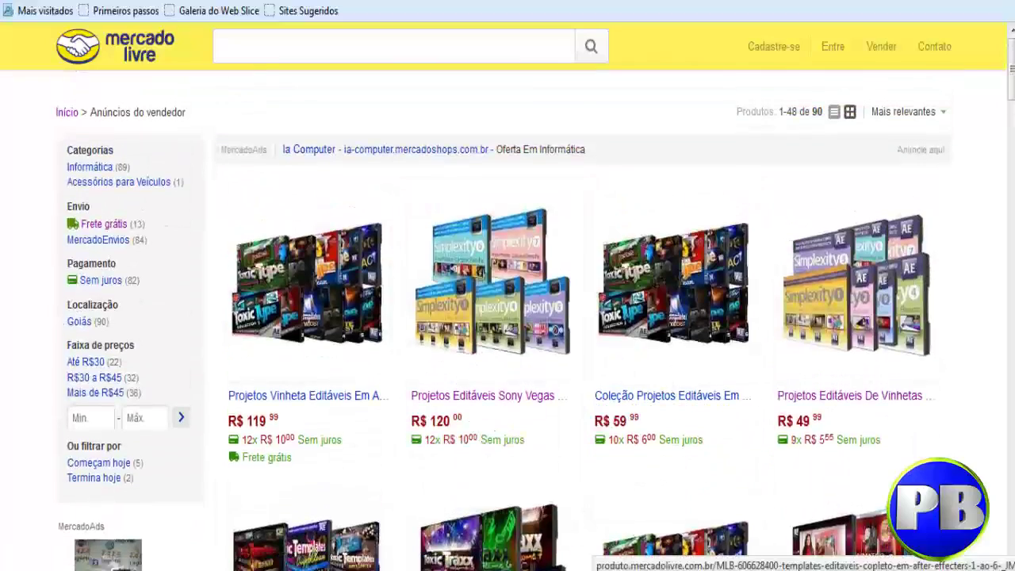